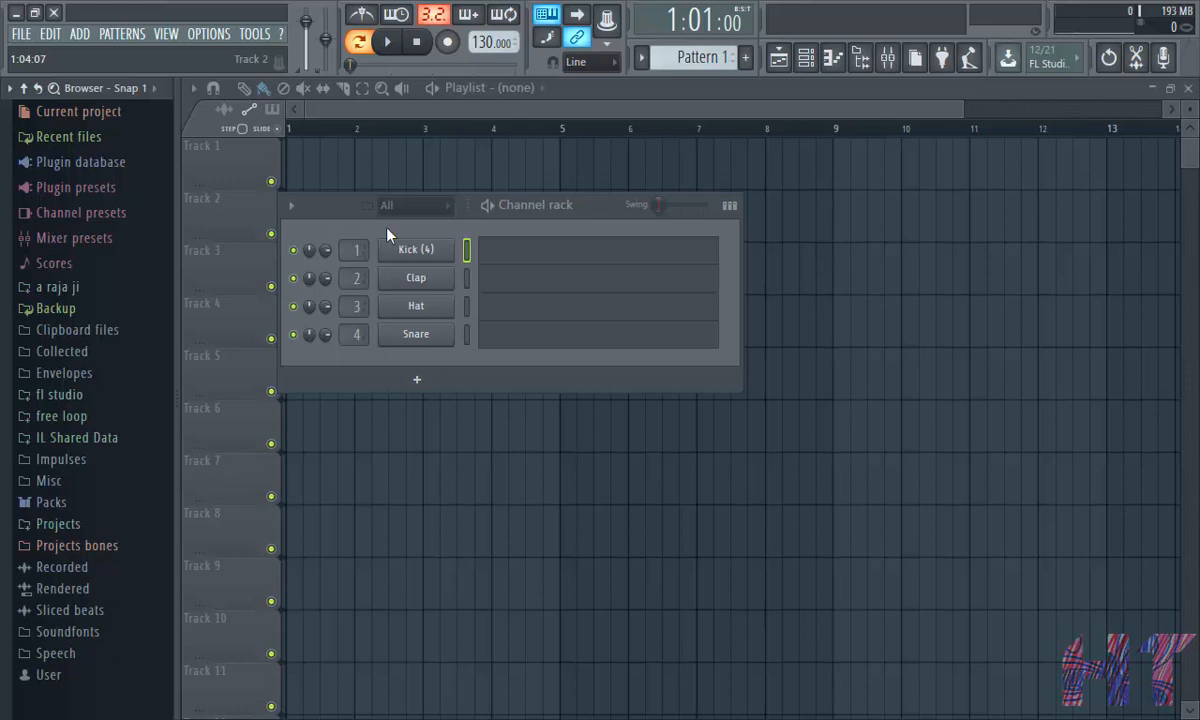
- Fill the Kick pattern and paint Pattern 1 across Track 1 from bar 1 to bar 9
left_click(440, 250)
left_click(756, 225)
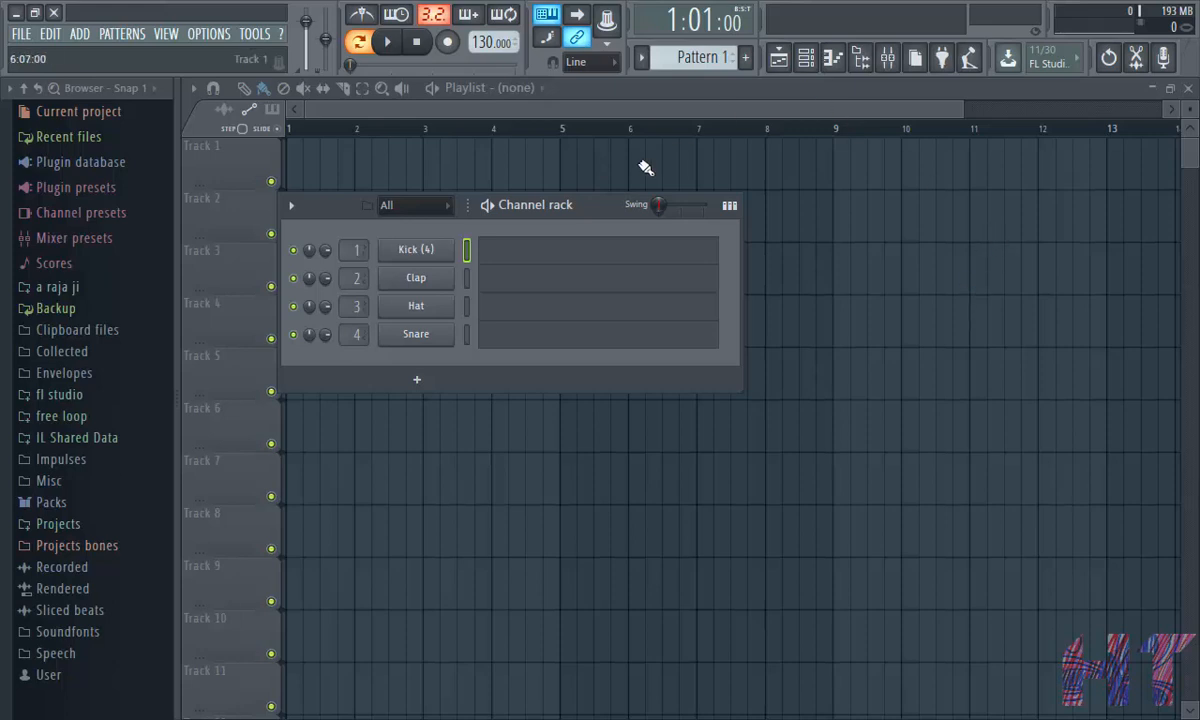
right_click(448, 248)
left_click(687, 328)
left_click(504, 111)
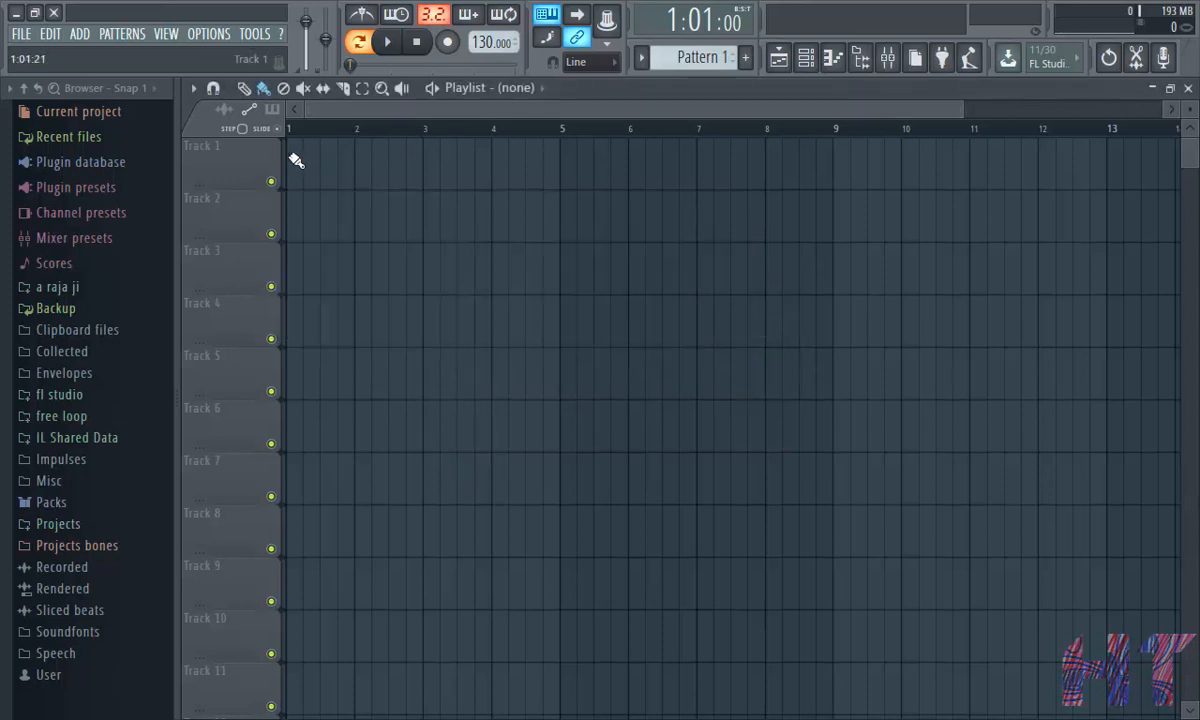
left_click_drag(297, 163, 817, 172)
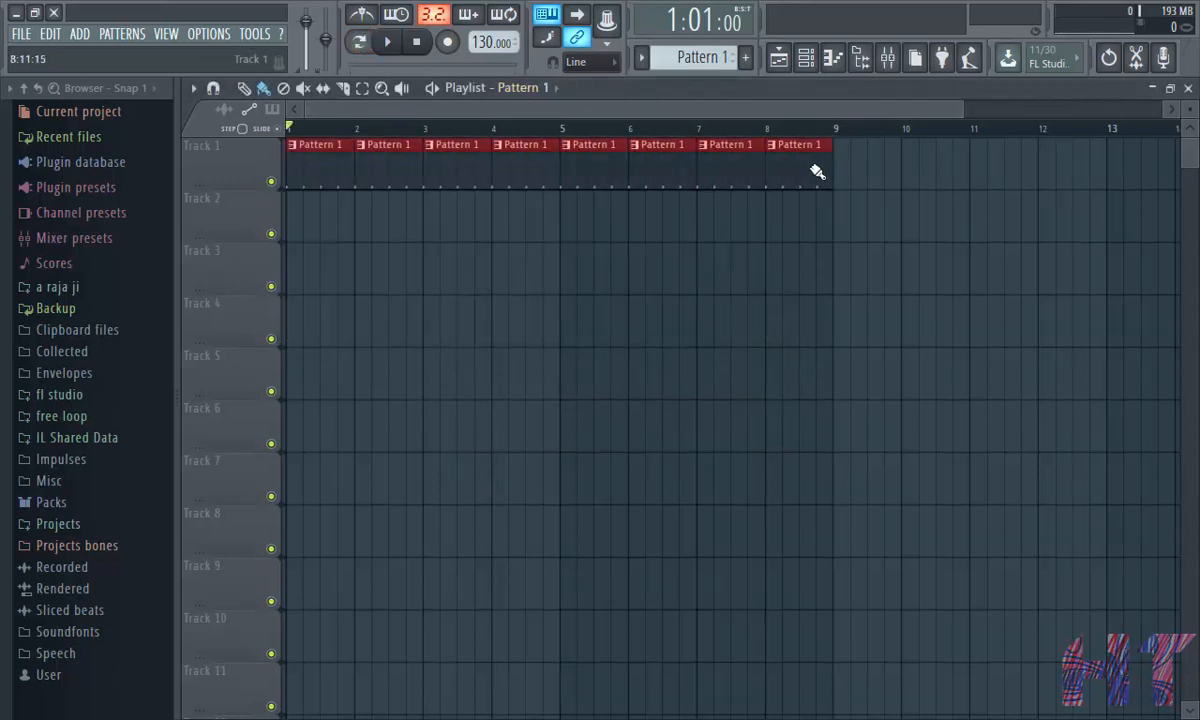
- Switch to Pattern 2 and add an EVM Bassline 1.3 channel to the channel rack
left_click(805, 57)
scroll(699, 60, "down", 1)
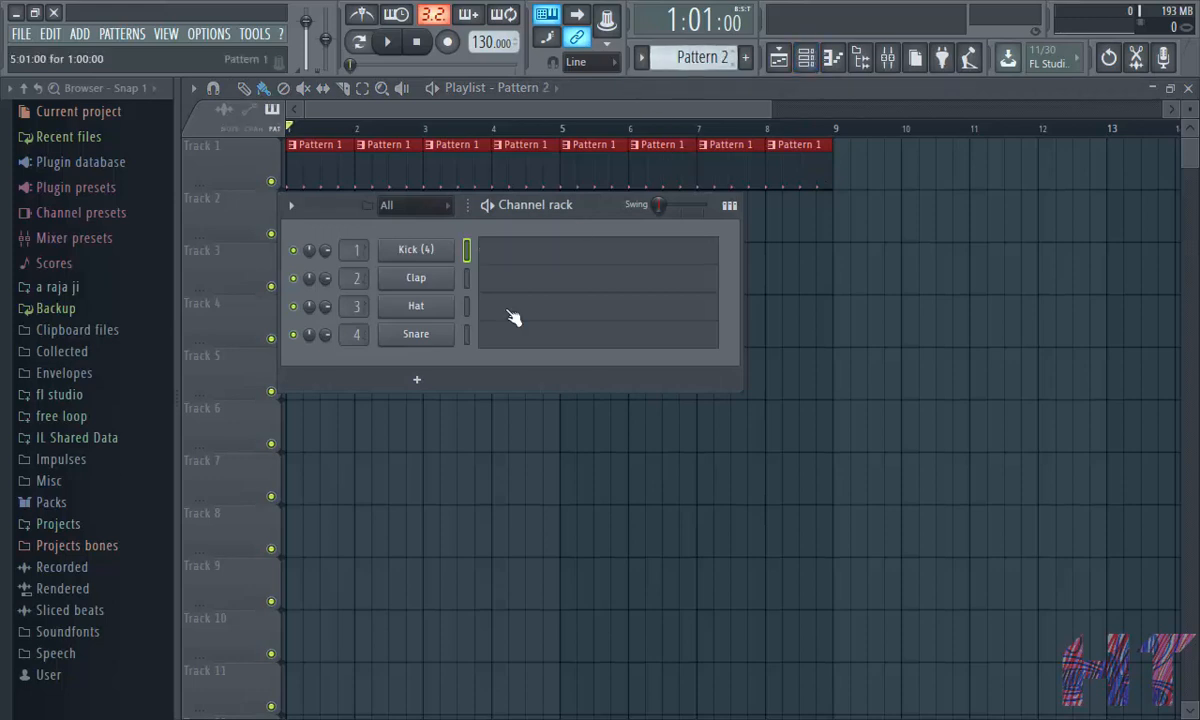
left_click(417, 379)
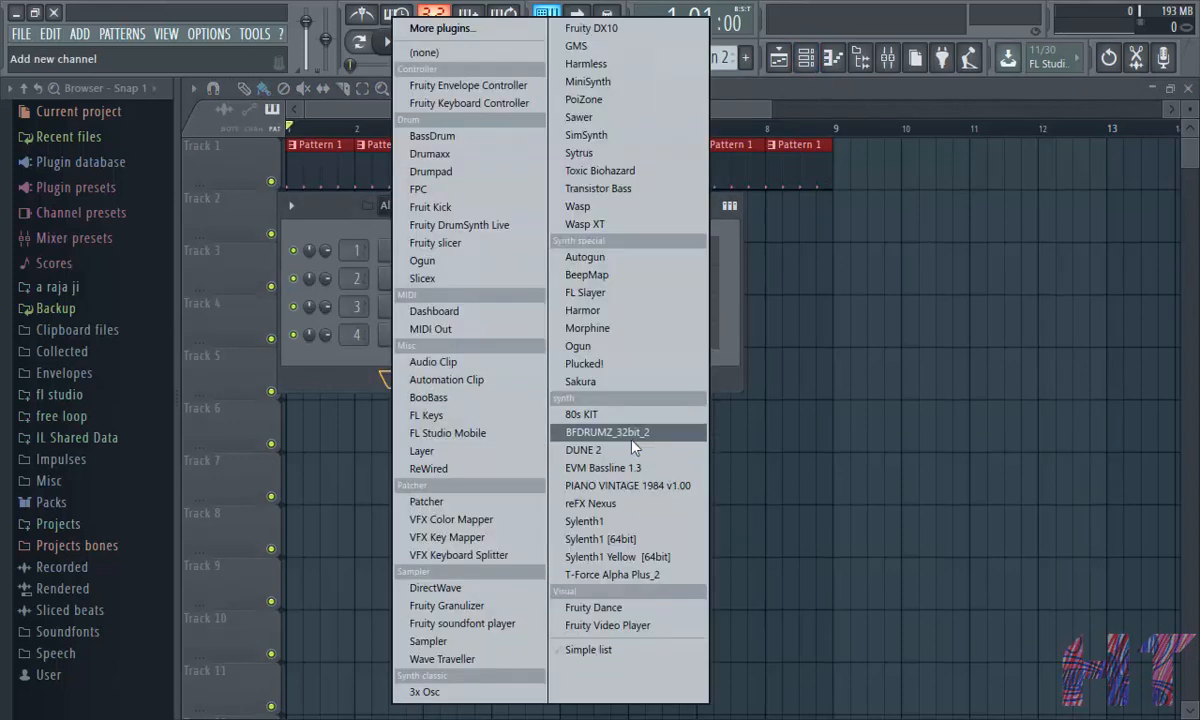
left_click(630, 468)
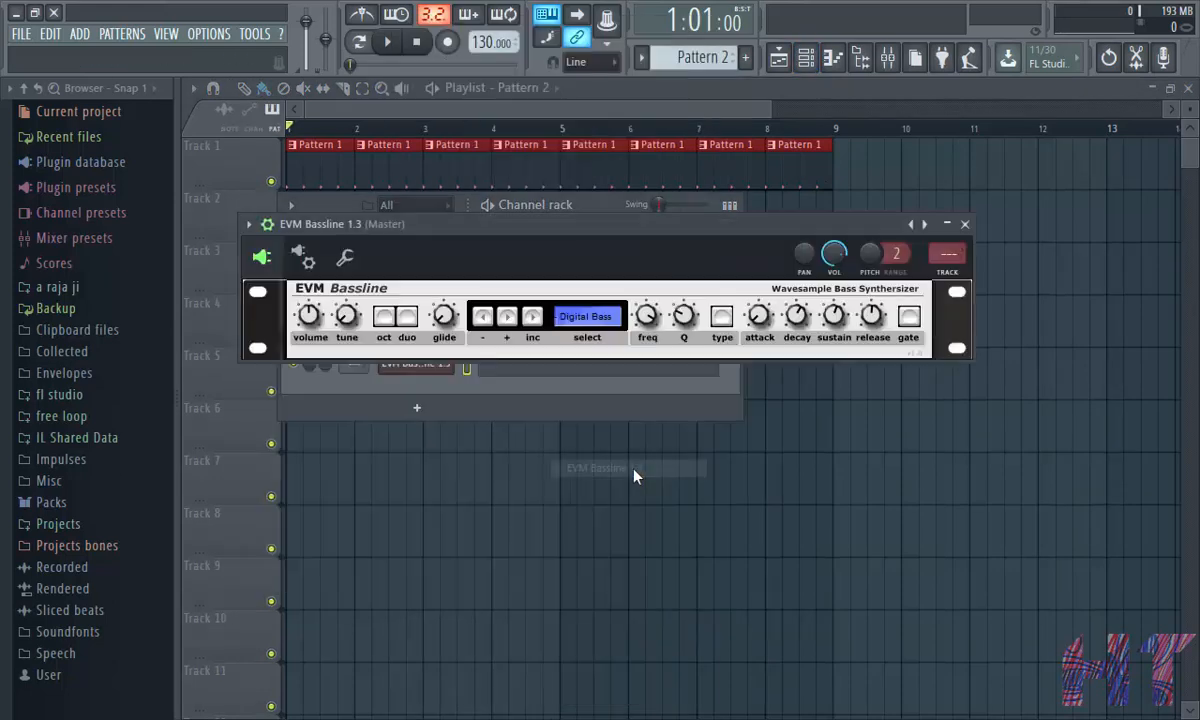
- Step the bassline's preset forward to Plucked Bass and close the plugin window
left_click(533, 317)
left_click(533, 317)
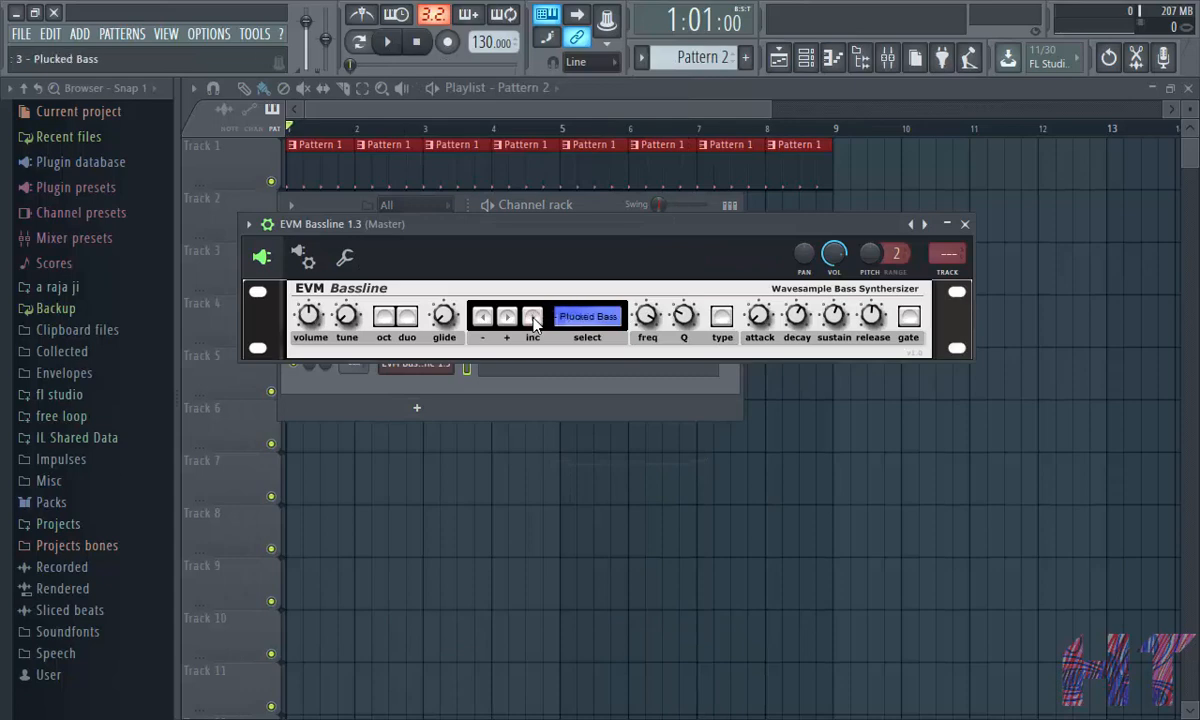
left_click(533, 317)
left_click(964, 224)
- Open the bassline channel's piano roll and draw a C5 note one bar long
right_click(415, 368)
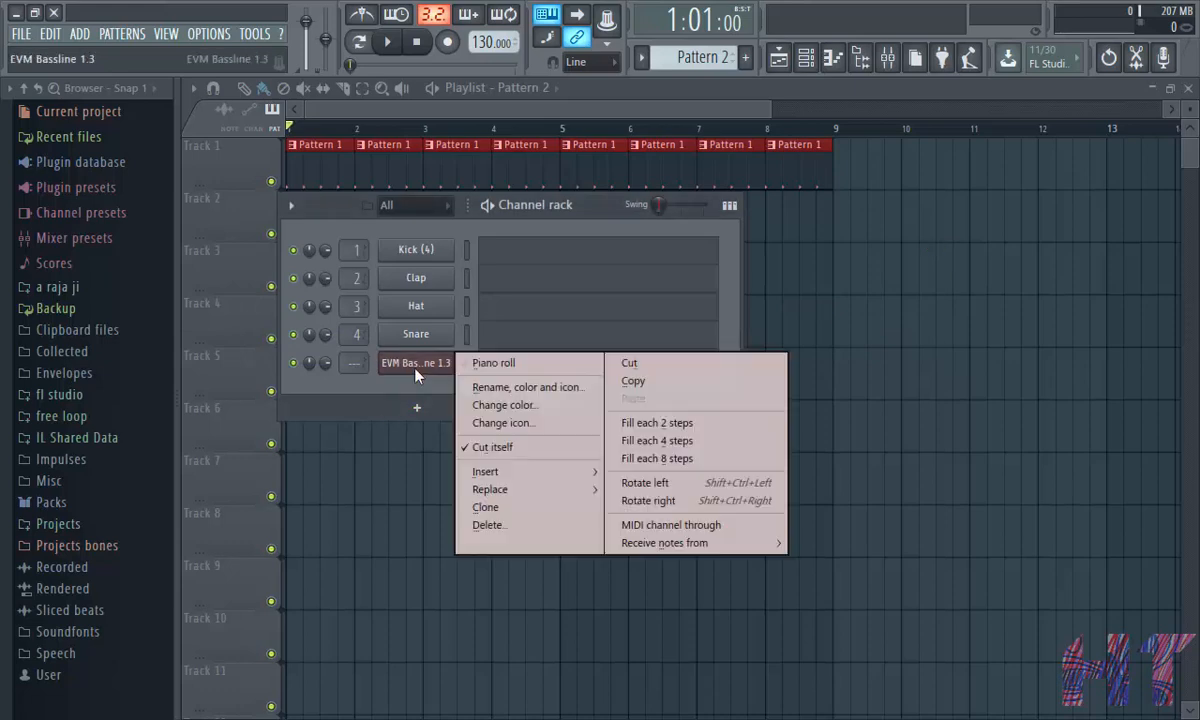
left_click(487, 364)
left_click(287, 438)
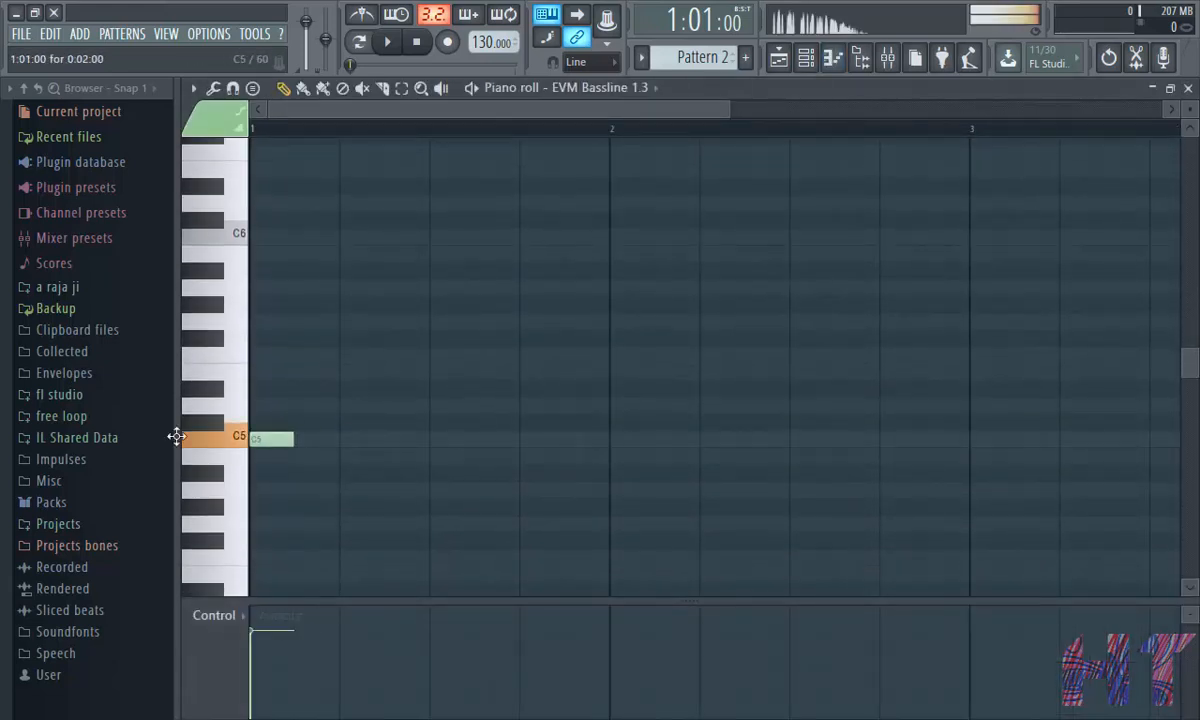
left_click_drag(285, 439, 610, 439)
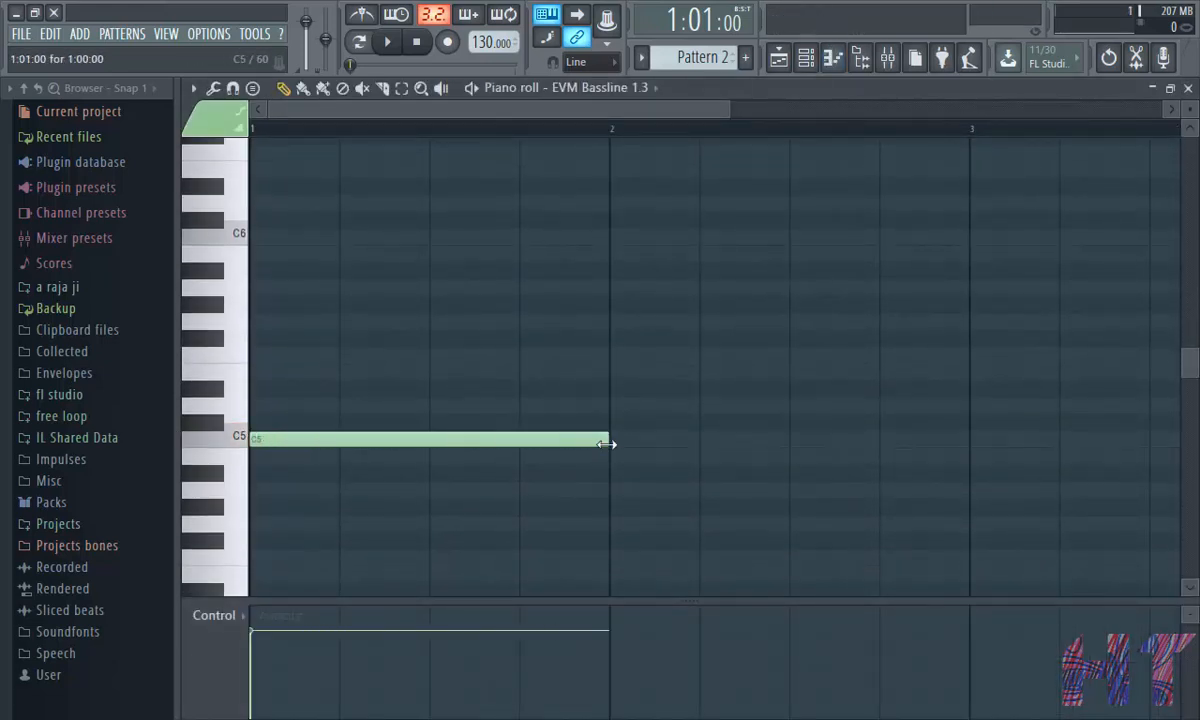
- Add one-bar notes B4, A#4 and C#5 in bars 2, 3 and 4
left_click(613, 456)
left_click(976, 473)
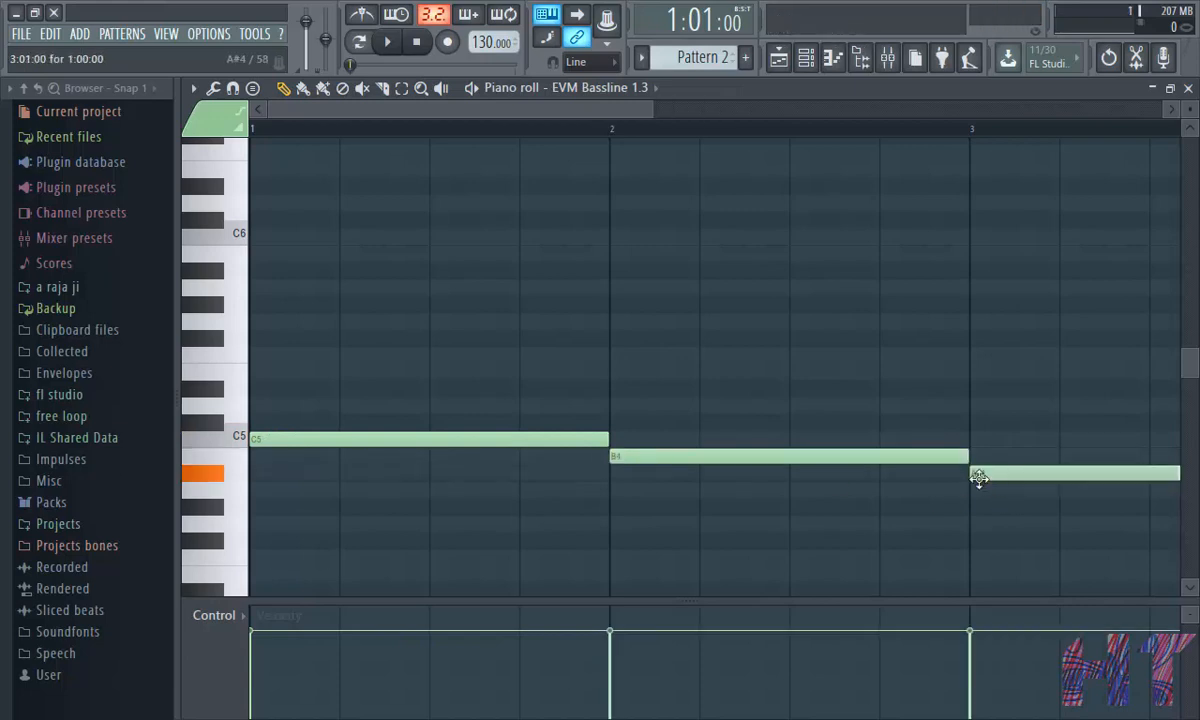
scroll(825, 147, "down", 6)
scroll(748, 125, "down", 3)
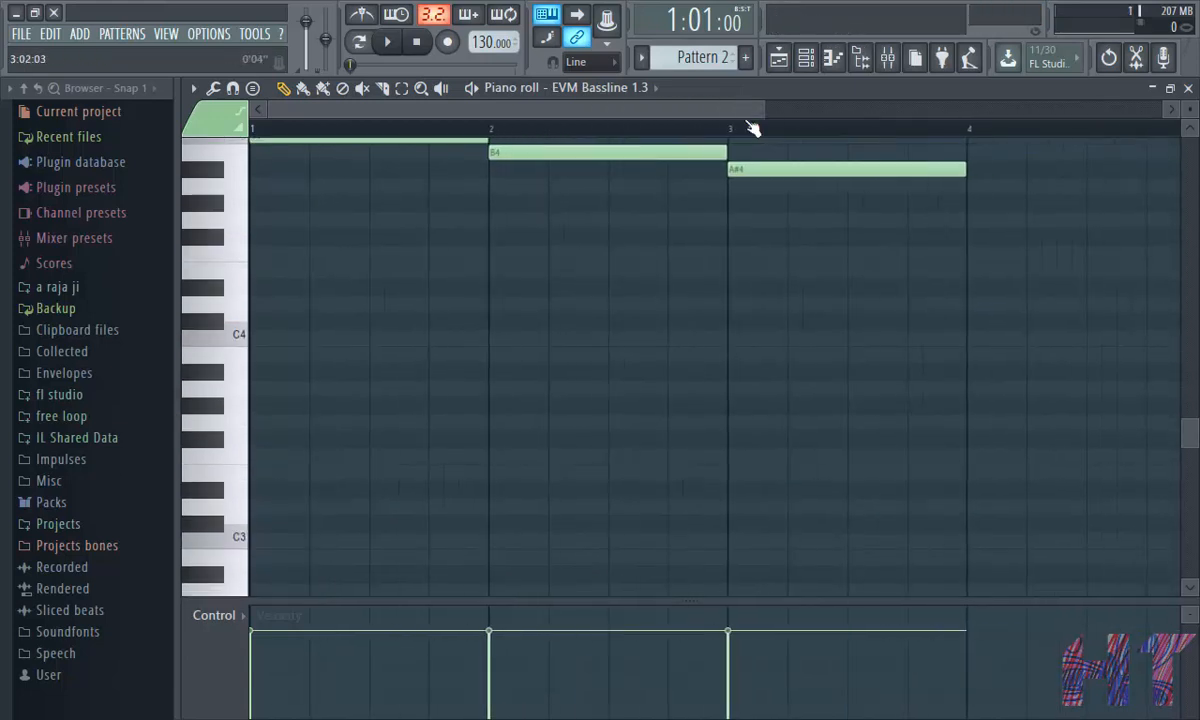
scroll(710, 278, "up", 3)
left_click(690, 270)
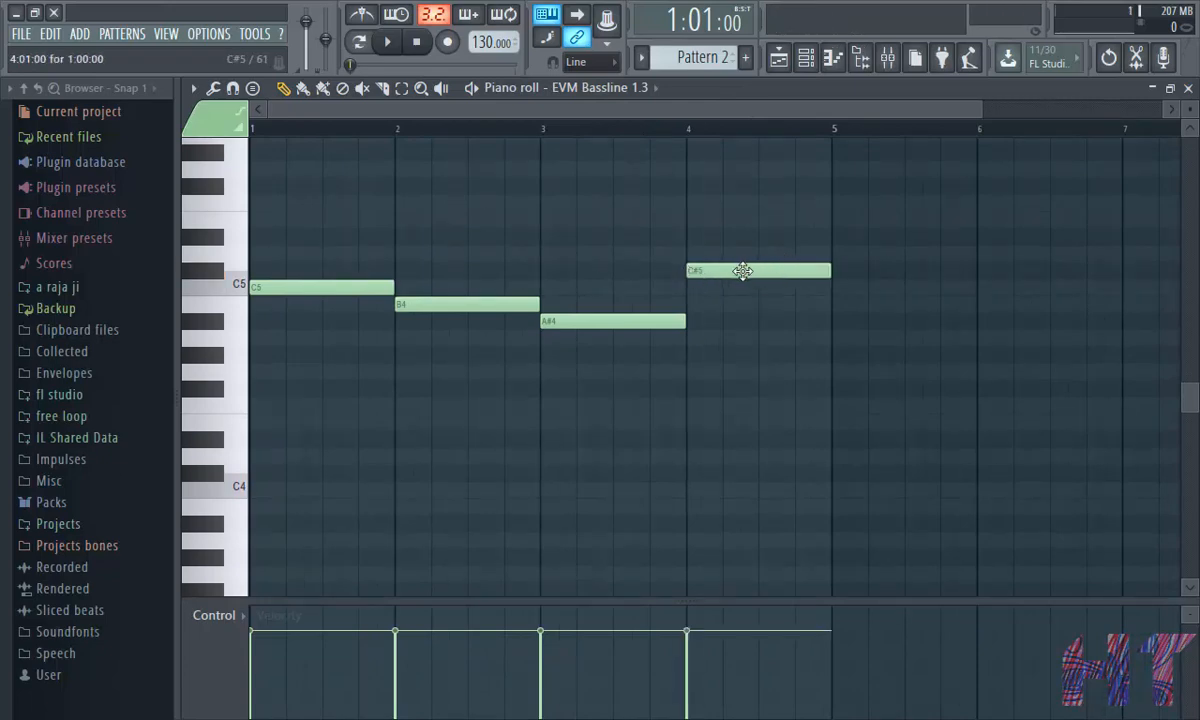
mouse_move(739, 270)
left_mouse_down()
mouse_move(738, 250)
mouse_move(737, 272)
left_mouse_up()
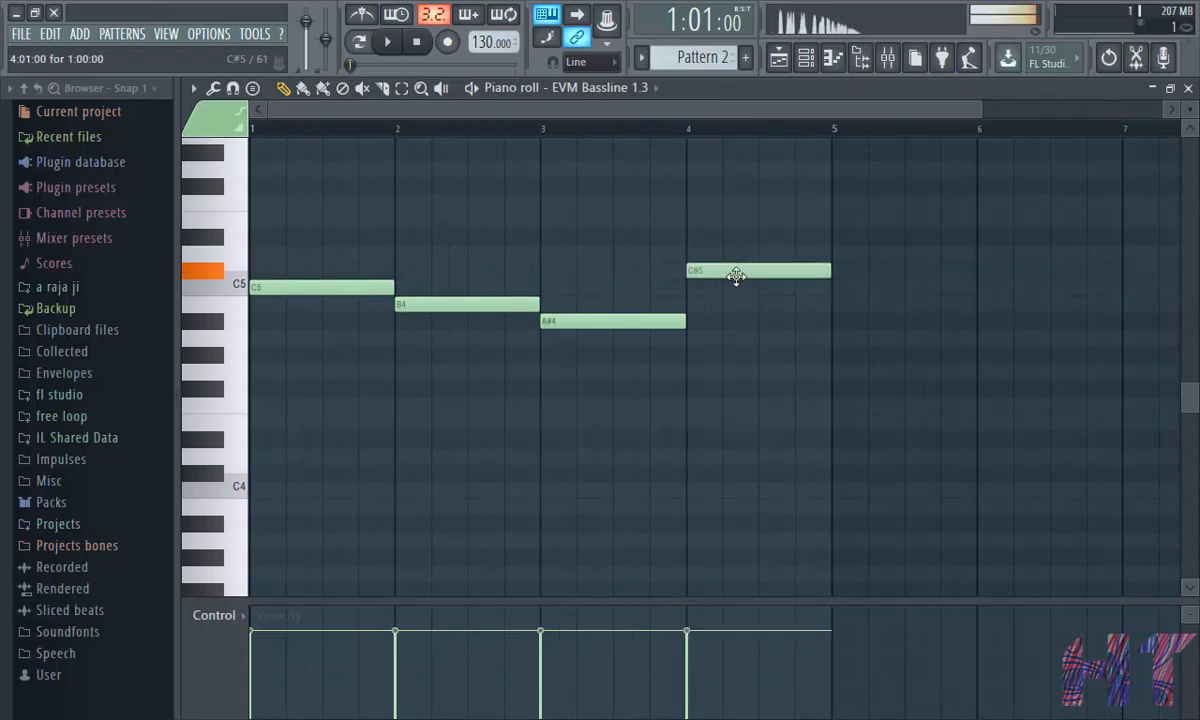
- Close the piano roll and paint Pattern 2 across Track 2 from bar 1 to bar 9
left_click(1188, 88)
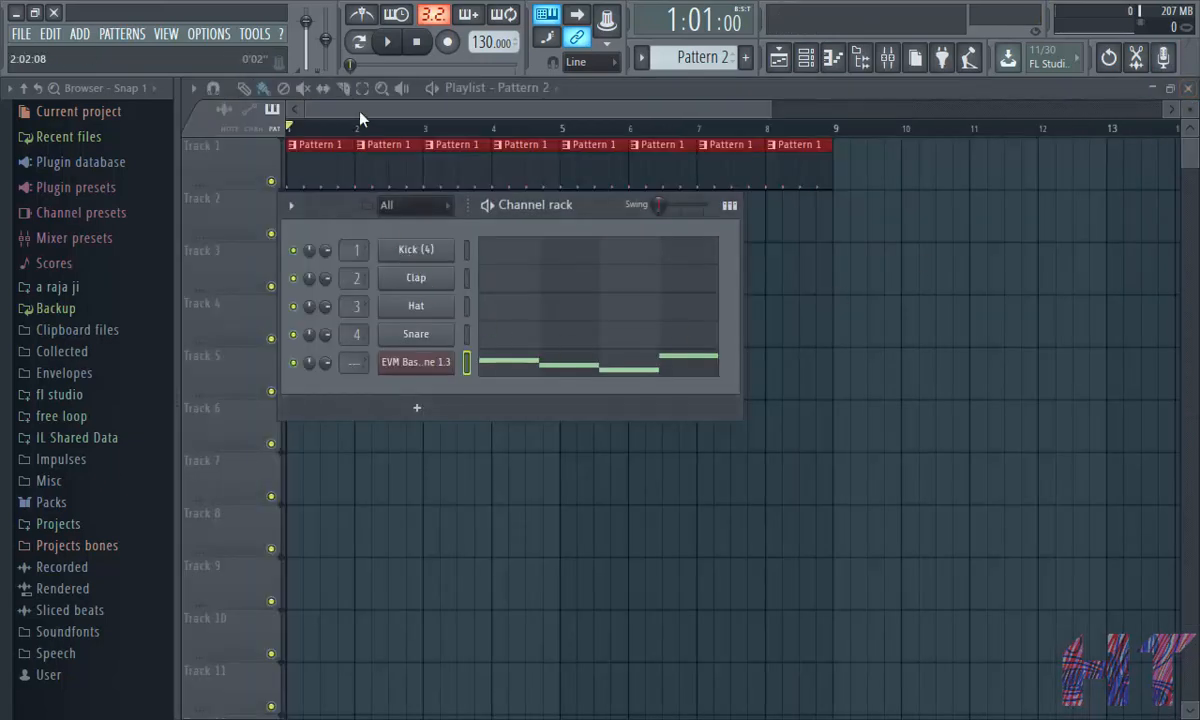
key("F6")
left_click_drag(298, 222, 660, 230)
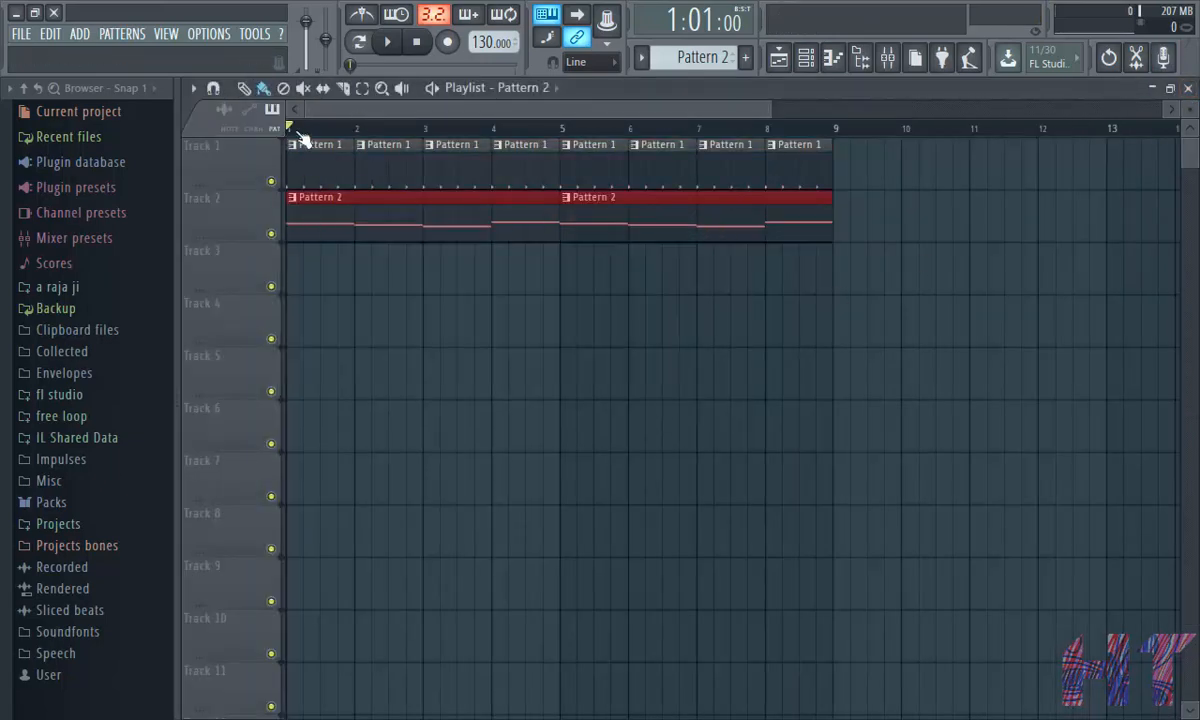
- Play the arrangement and stop playback
left_click(388, 42)
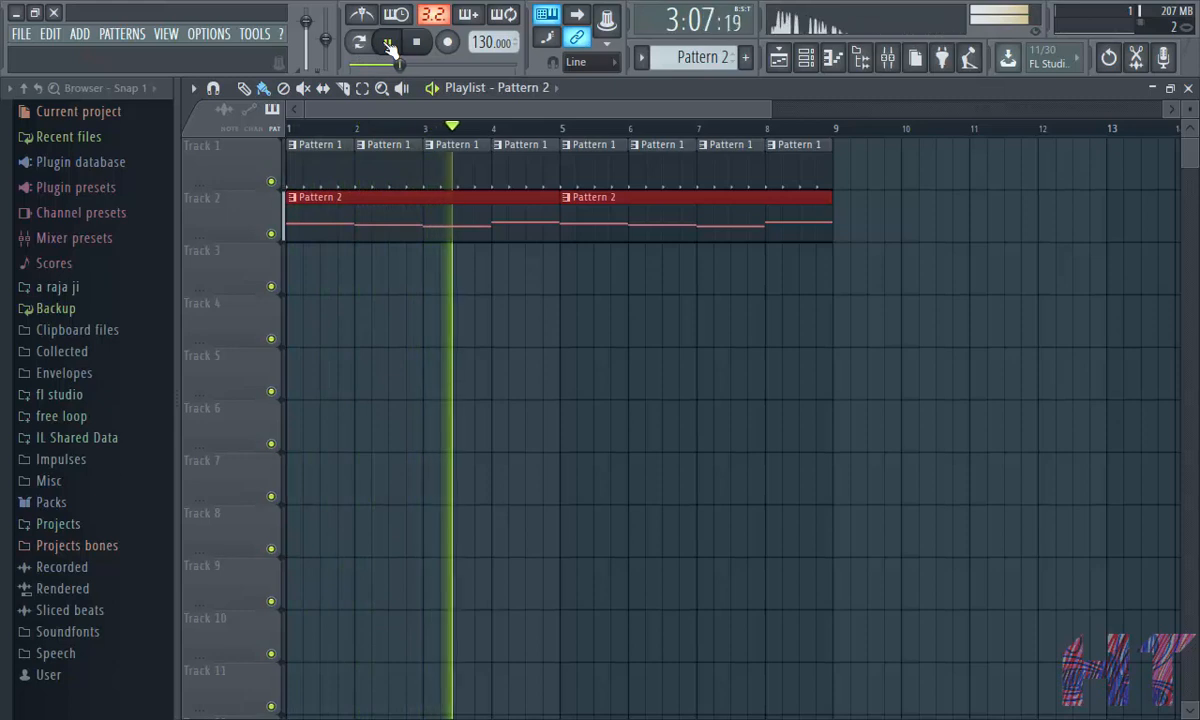
left_click(388, 42)
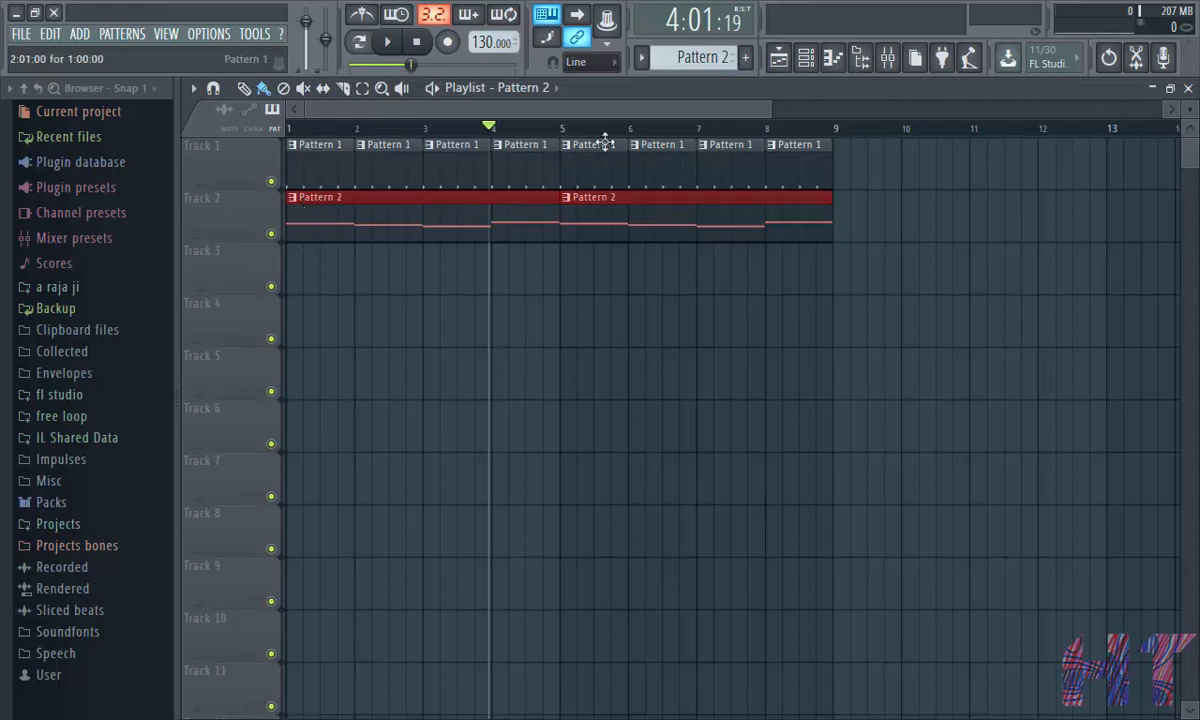
- Zoom into the playlist and open the kick pattern's piano roll to inspect its notes, then close it
left_click_drag(772, 110, 281, 130)
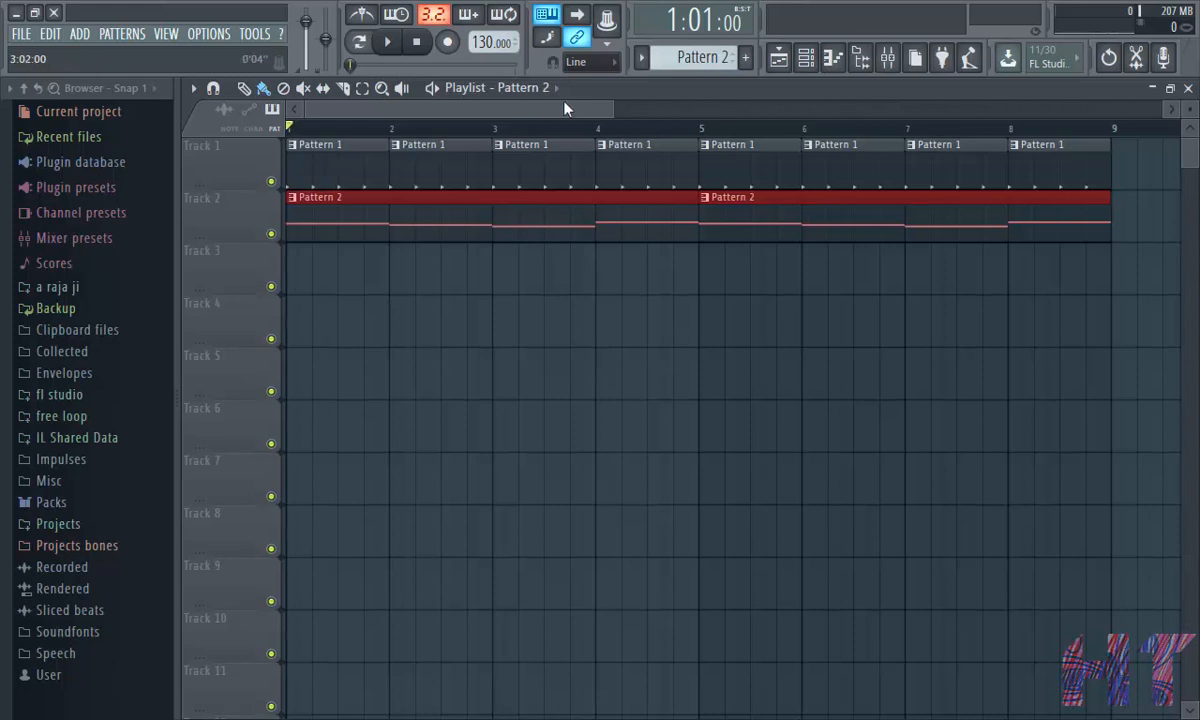
left_click_drag(620, 115, 457, 145)
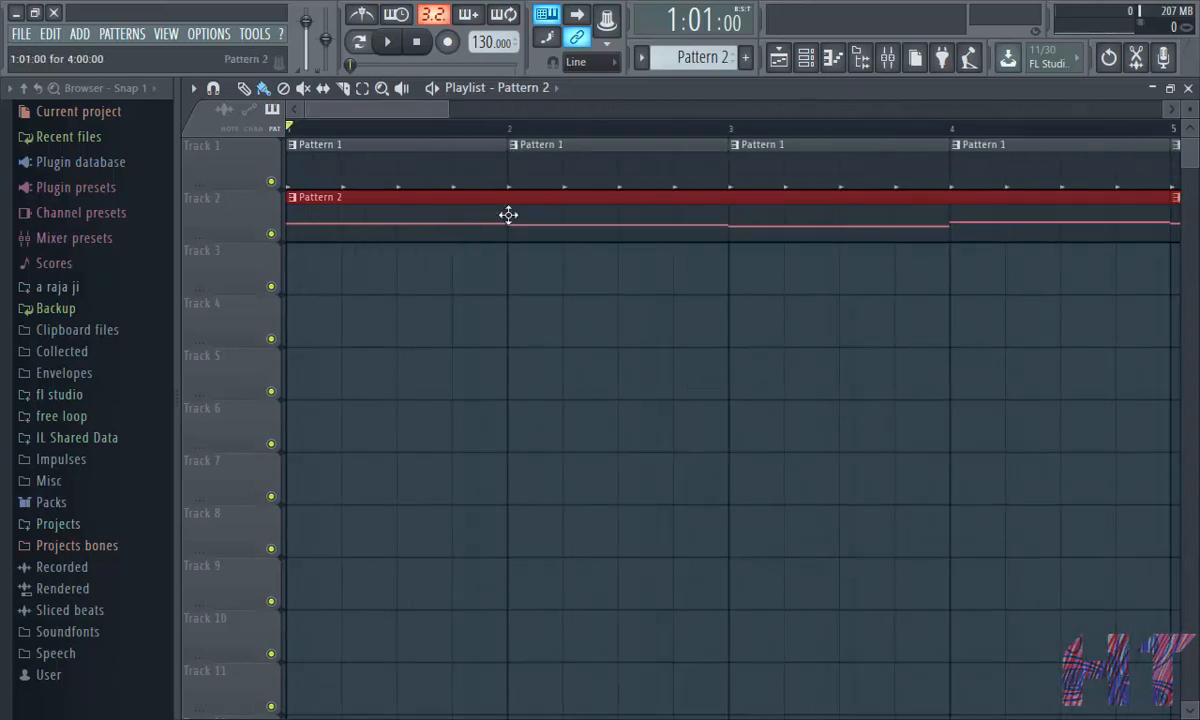
double_click(380, 179)
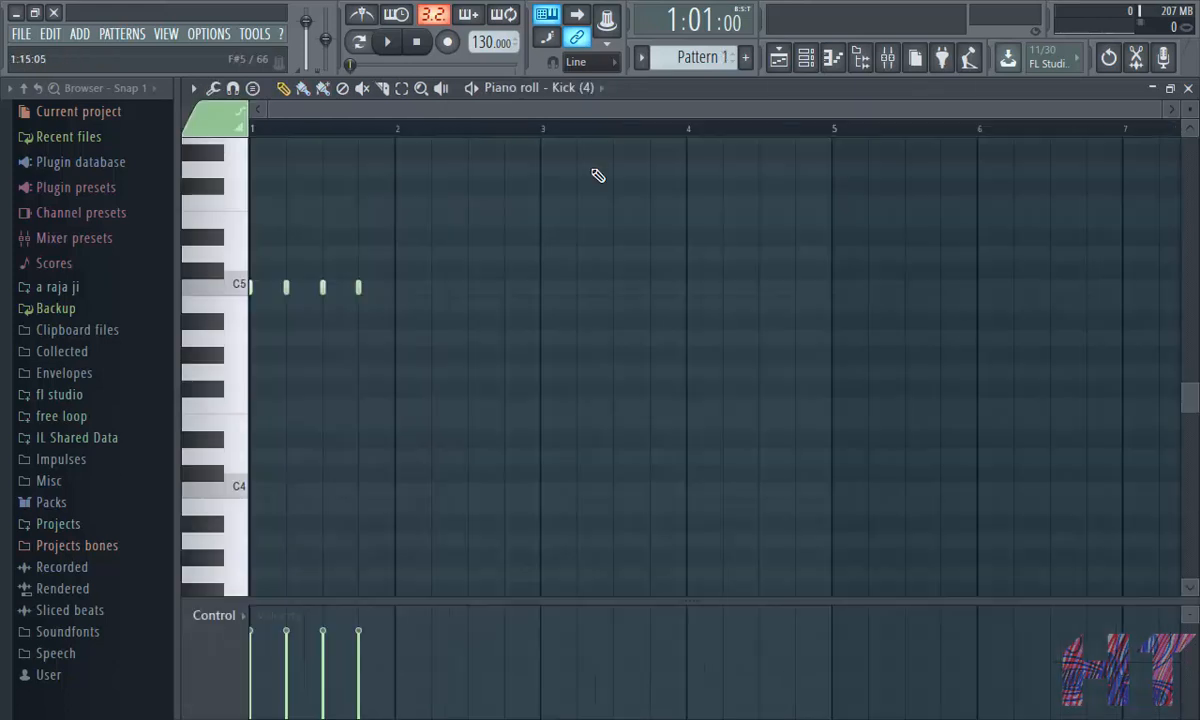
left_click(1183, 88)
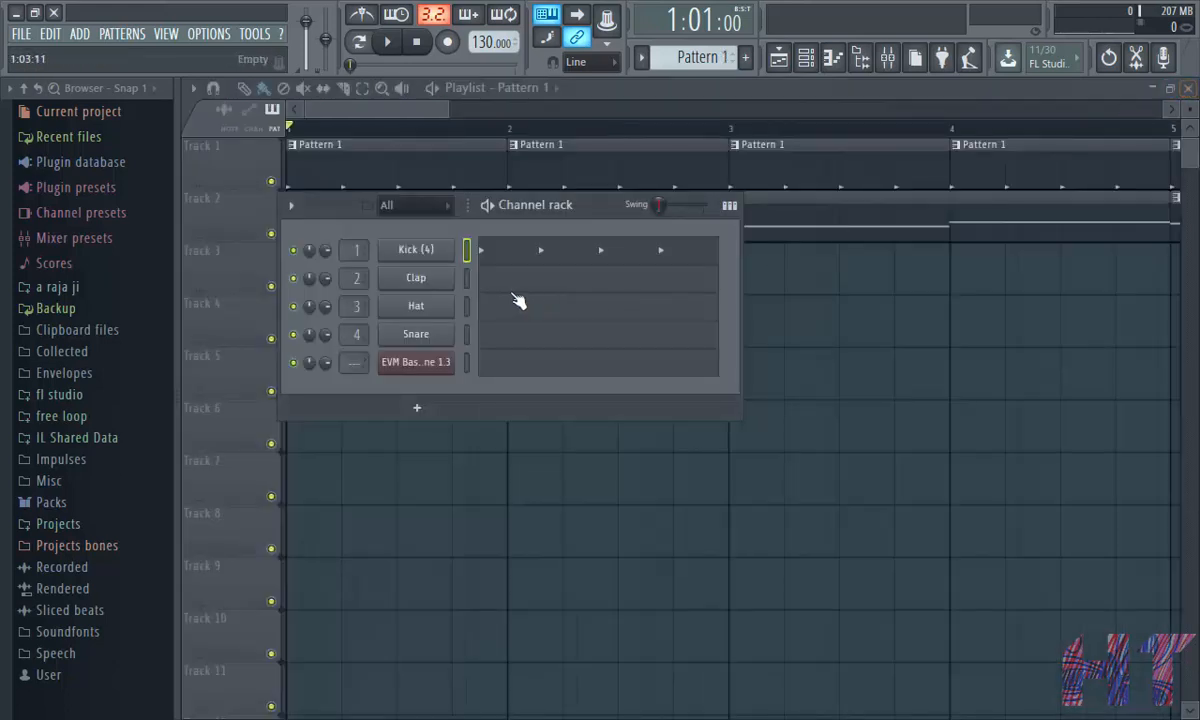
- Select the Kick and EVM Bassline channels and link them to mixer inserts starting at Insert 1
left_click(465, 370)
left_click(887, 57)
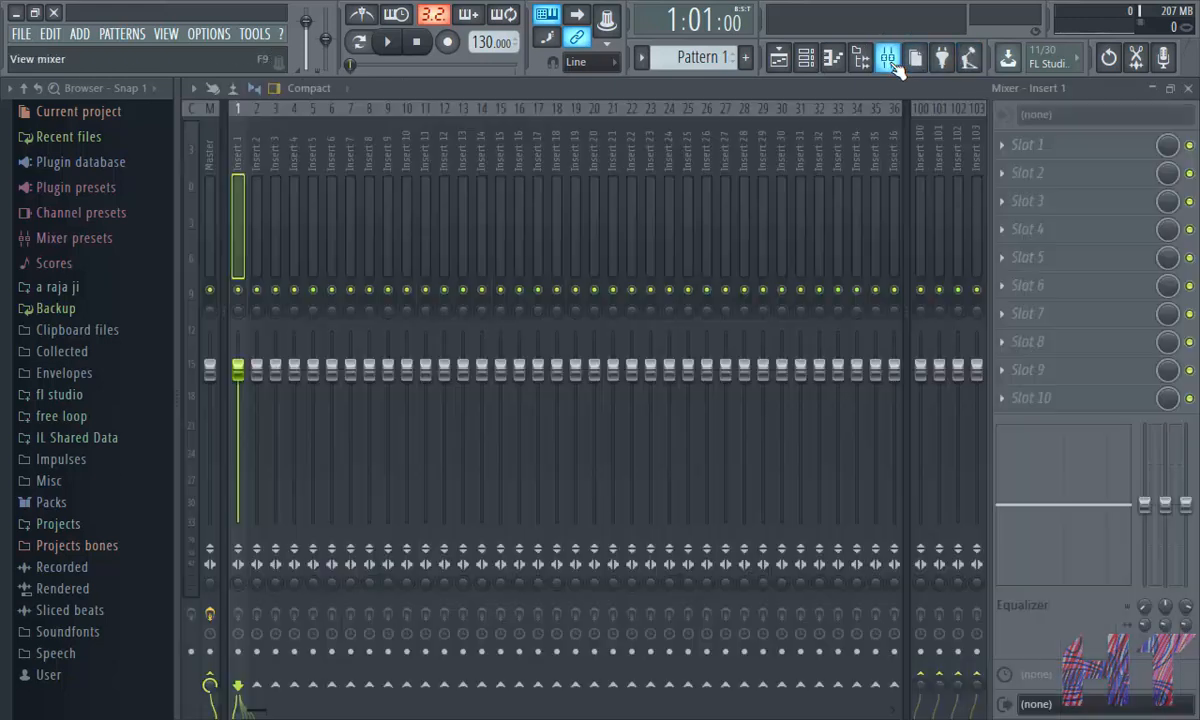
right_click(235, 211)
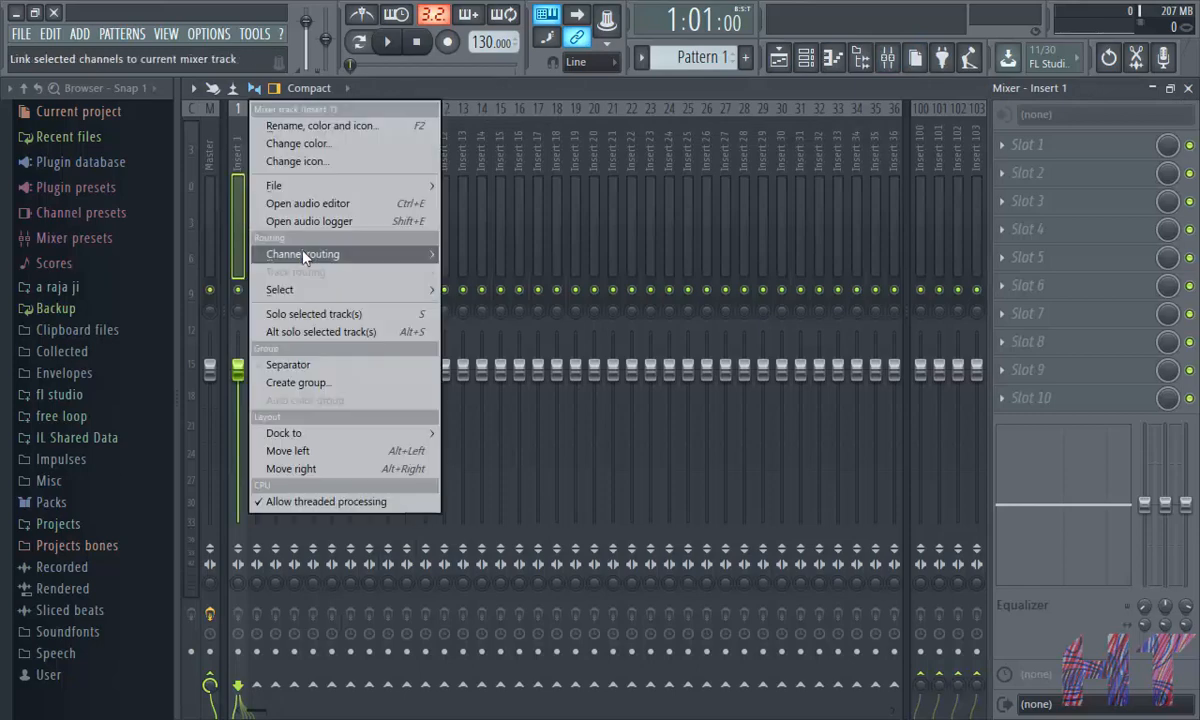
mouse_move(300, 254)
left_click(528, 272)
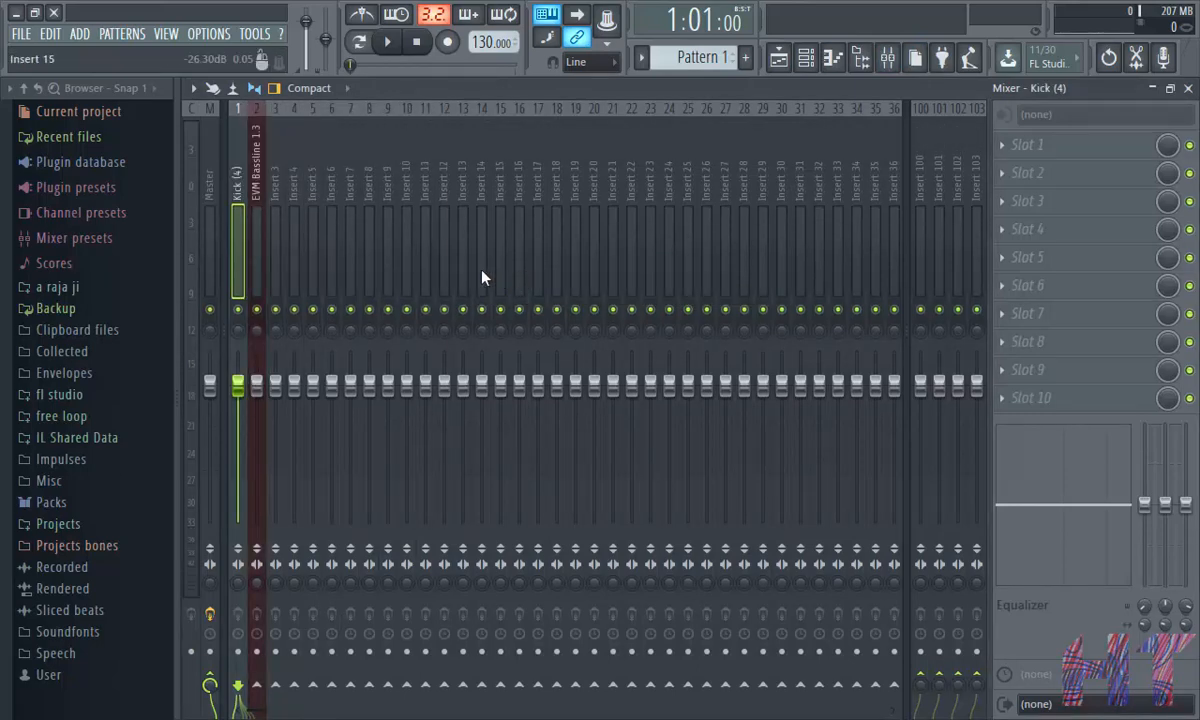
- Select the Kick insert and sidechain it to the EVM Bassline insert
left_click(257, 206)
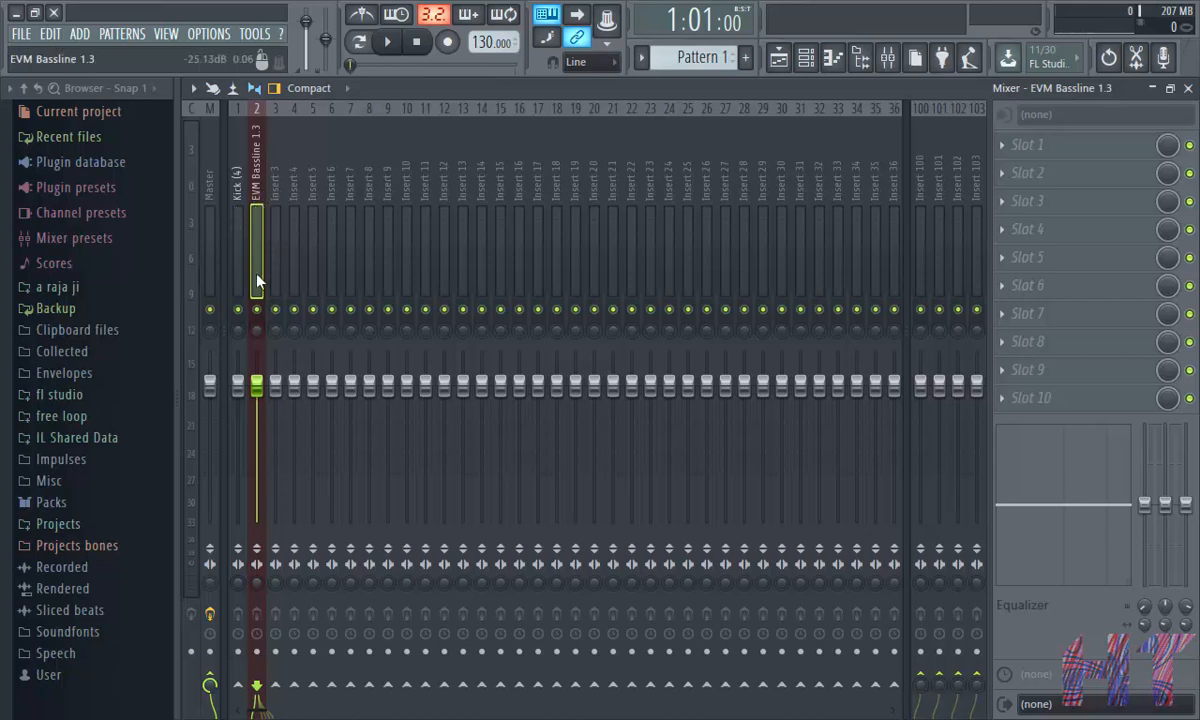
left_click(232, 216)
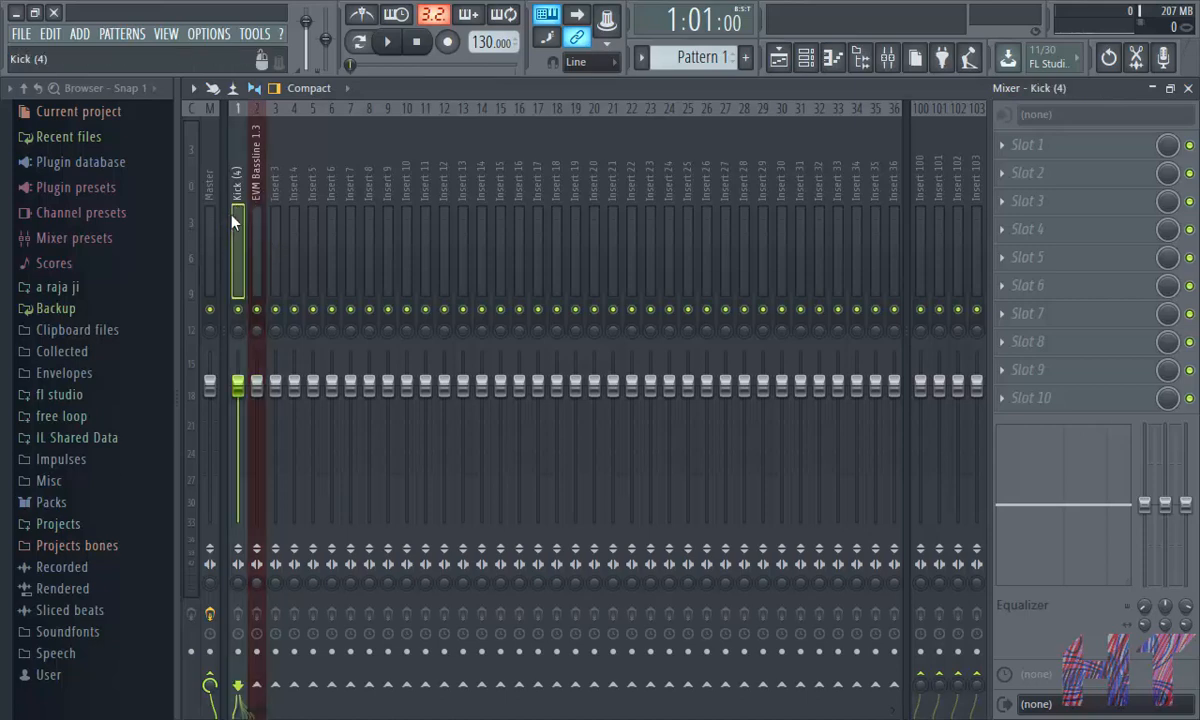
right_click(266, 688)
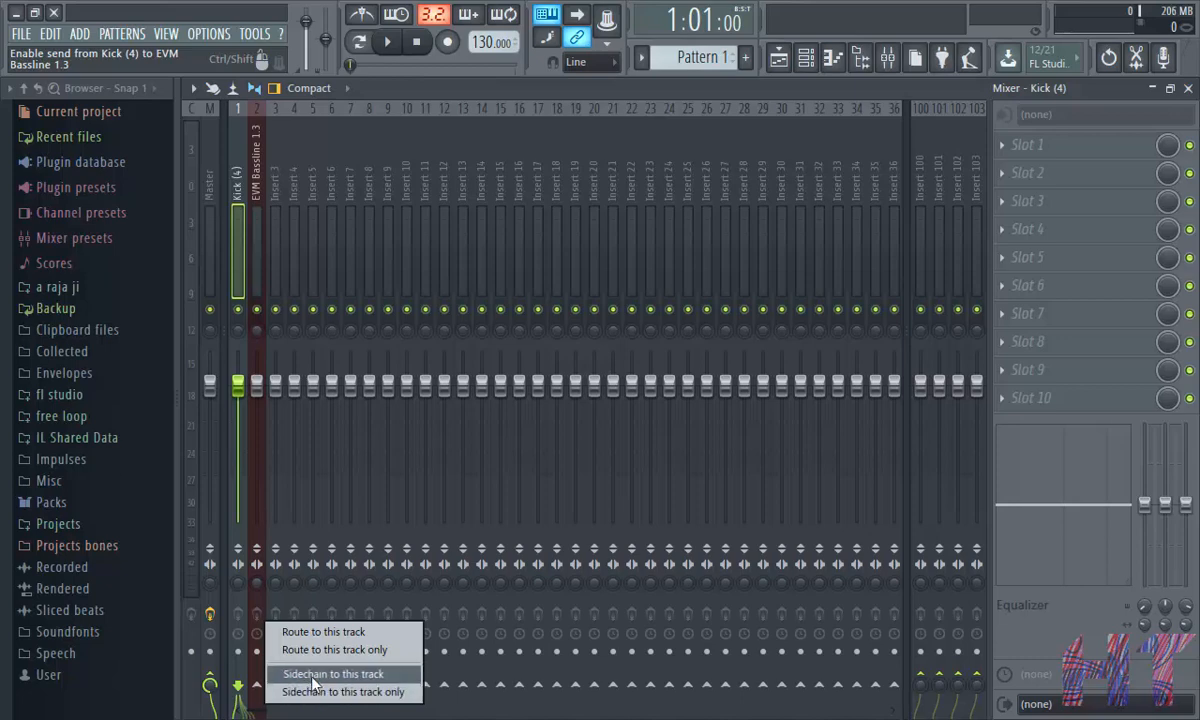
left_click(313, 678)
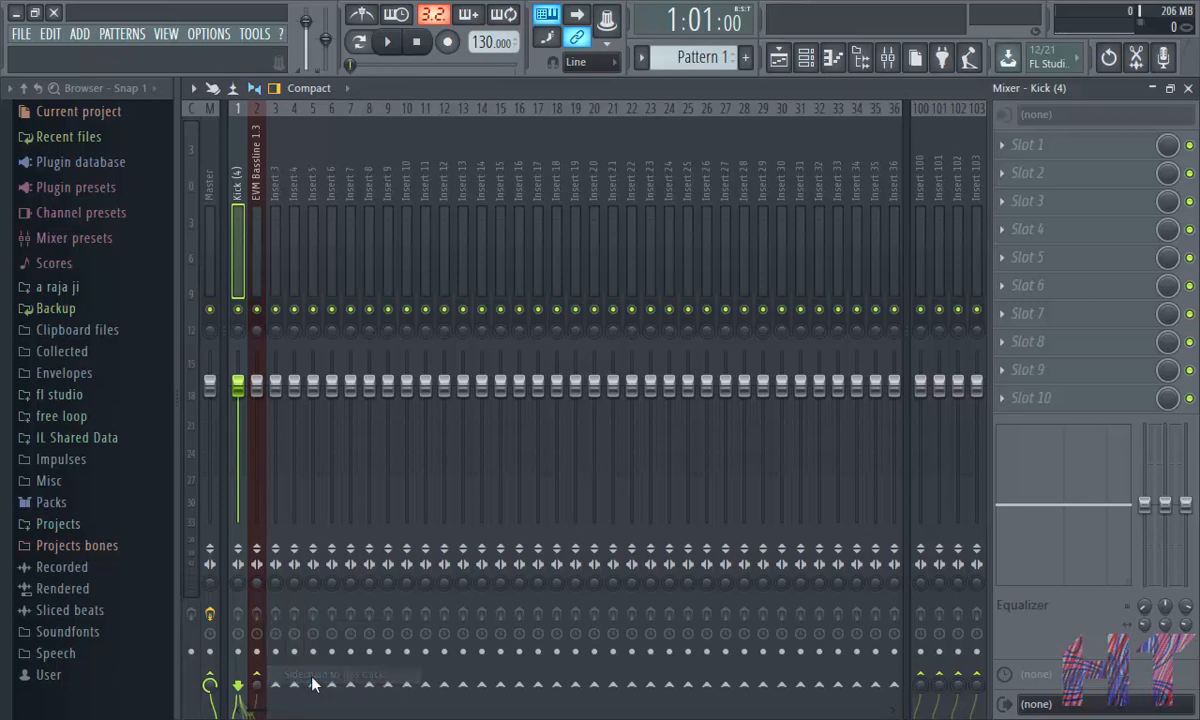
- Reset the Kick's send to the EVM Bassline insert as Route to this track
left_click(261, 677)
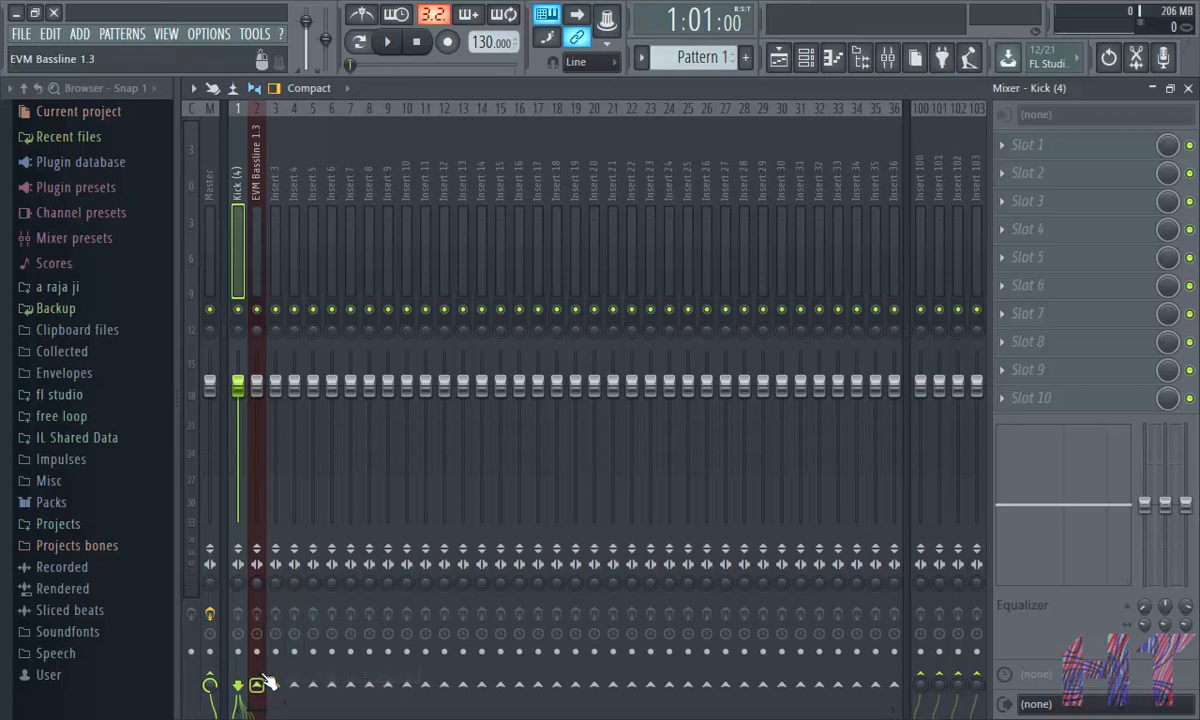
right_click(260, 685)
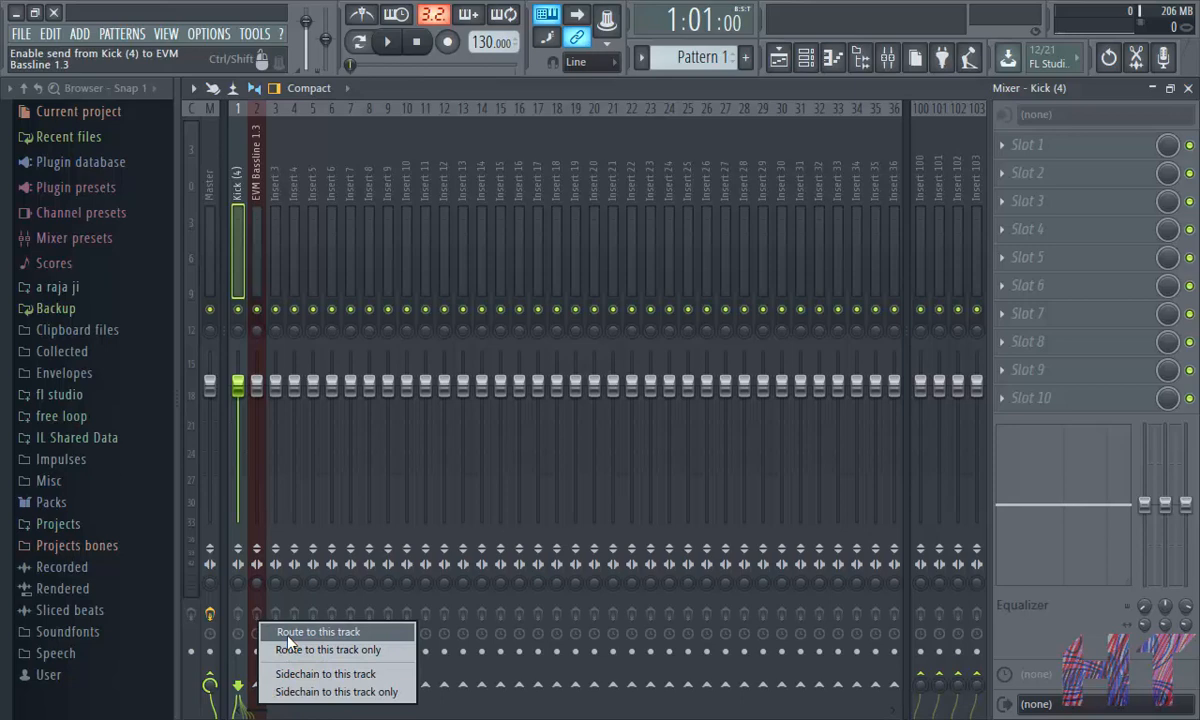
left_click(289, 640)
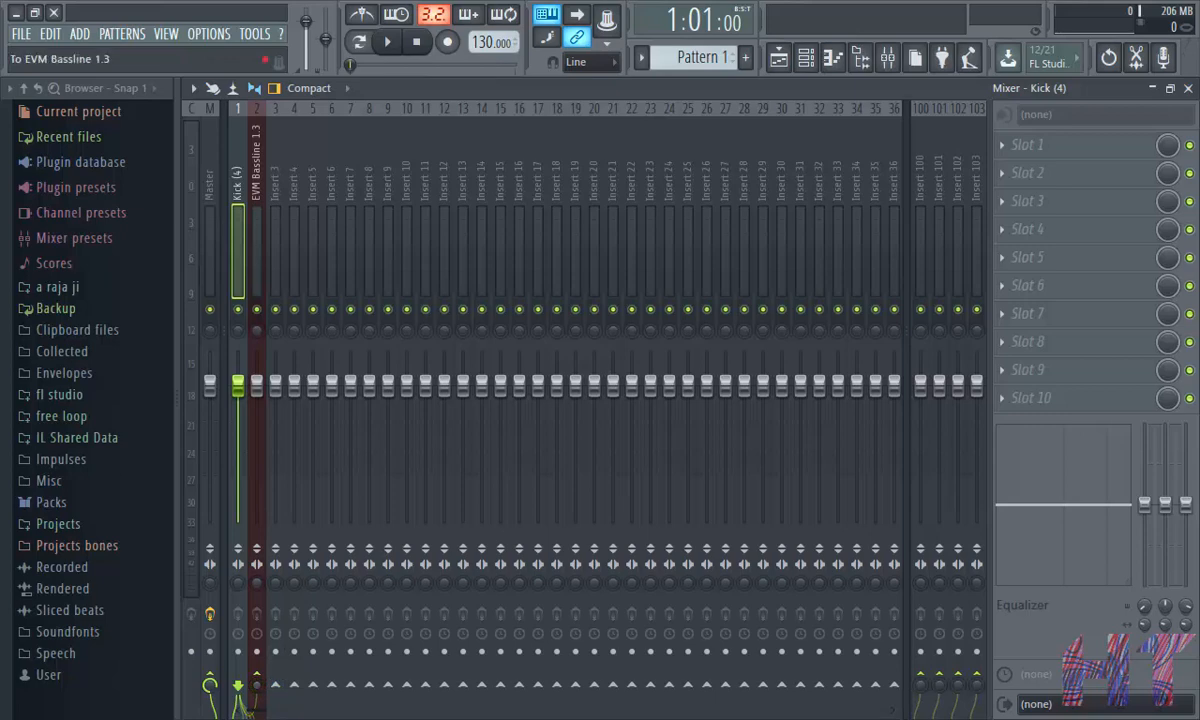
- Load Fruity Limiter into the EVM Bassline insert's first slot and switch it to COMP mode
left_click(258, 210)
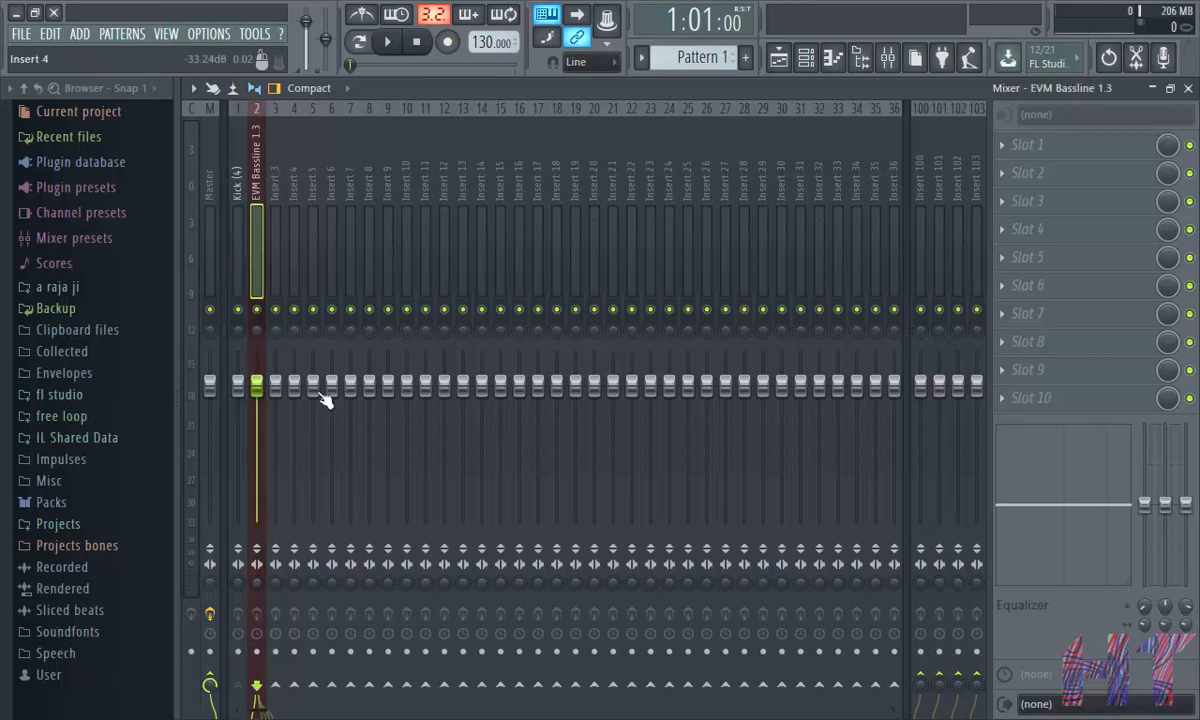
left_click(1014, 163)
left_click(985, 415)
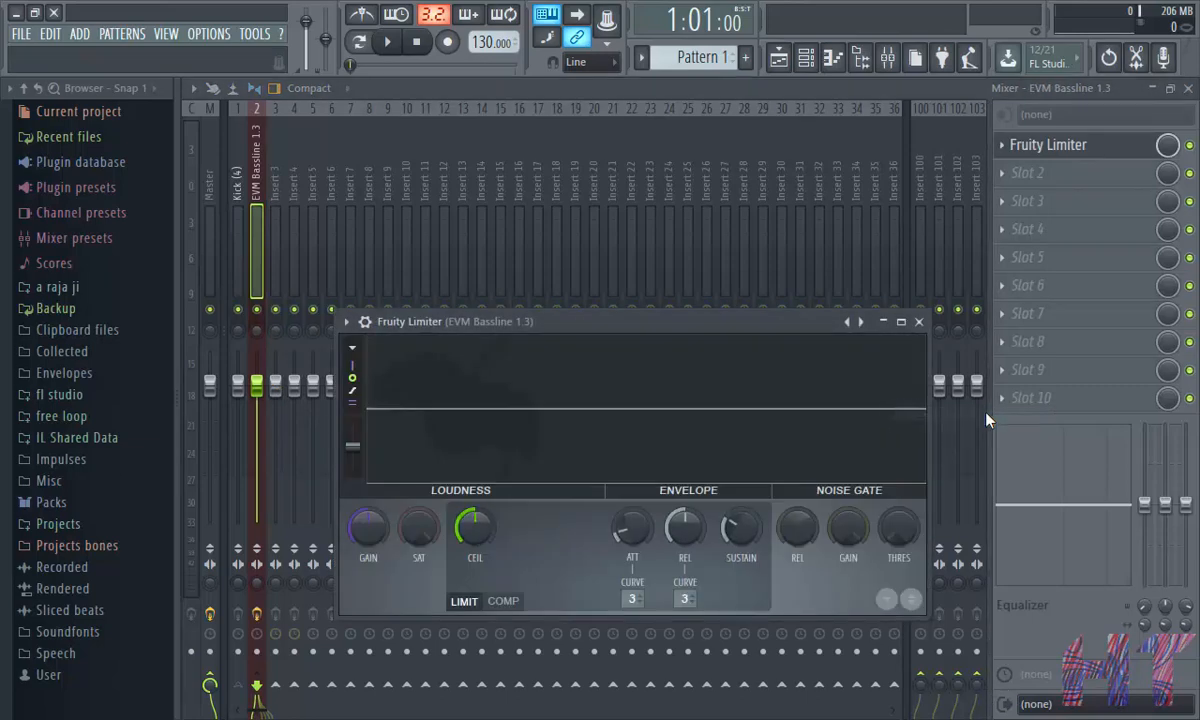
left_click(503, 601)
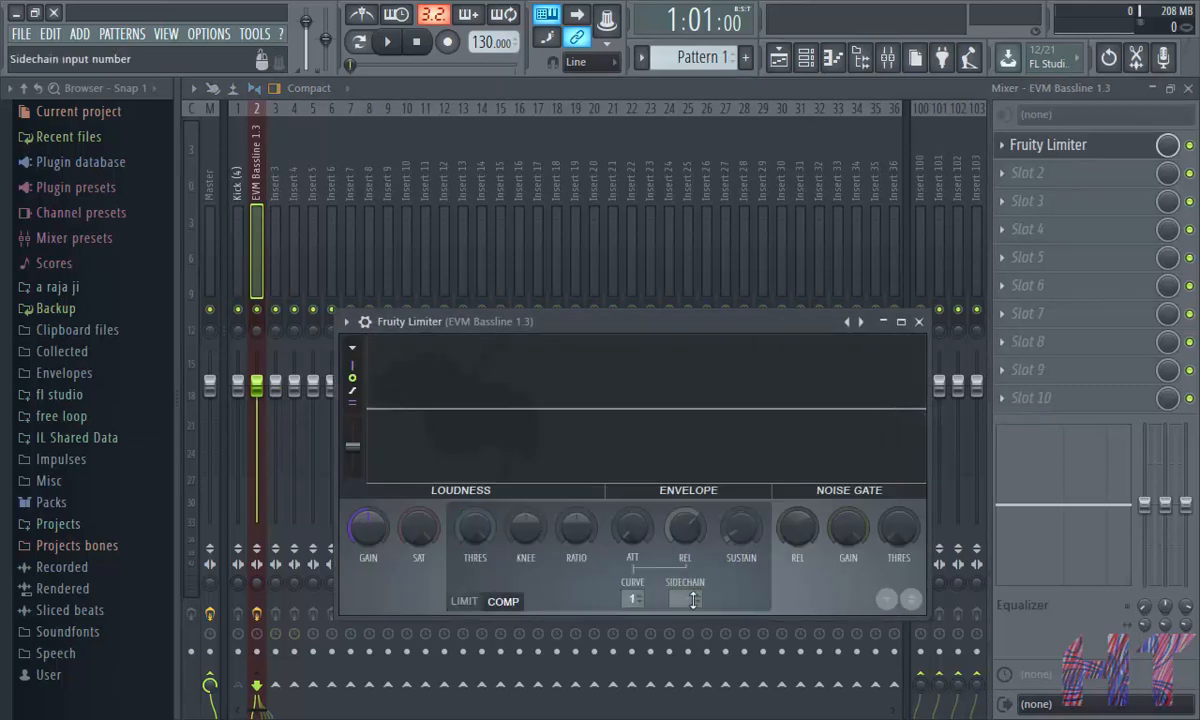
- Set the Fruity Limiter's sidechain input to the Kick insert and play back the project
left_click(693, 599)
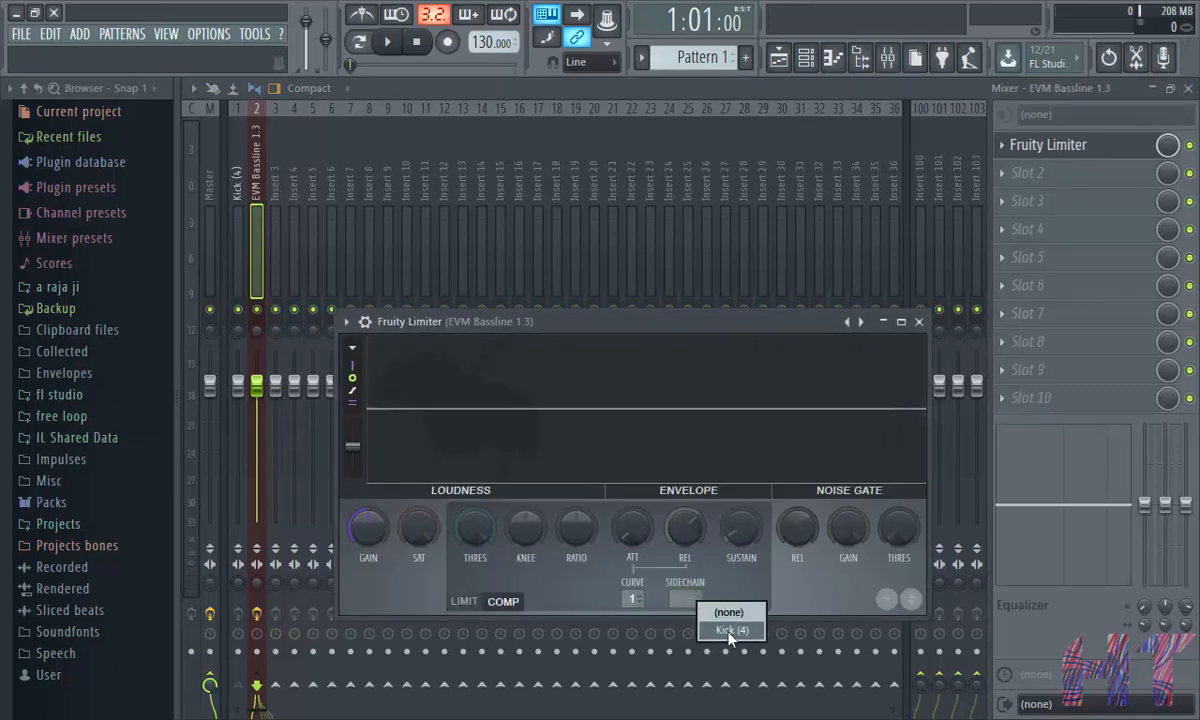
left_click(731, 631)
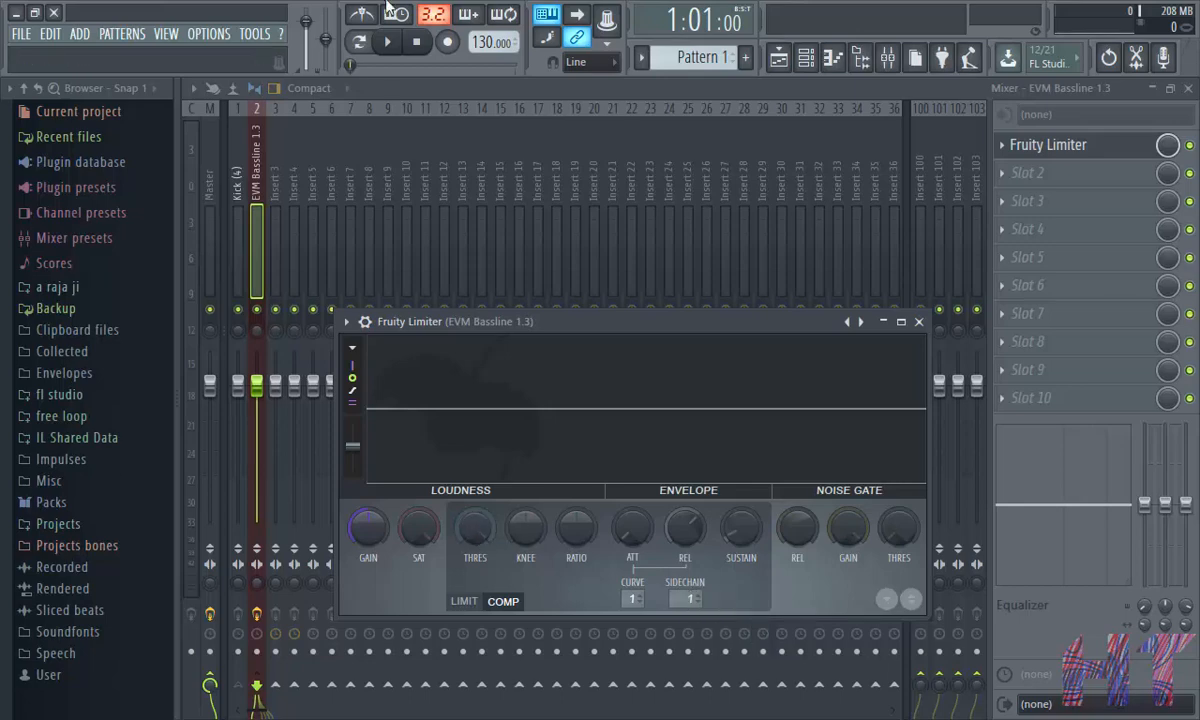
left_click(390, 44)
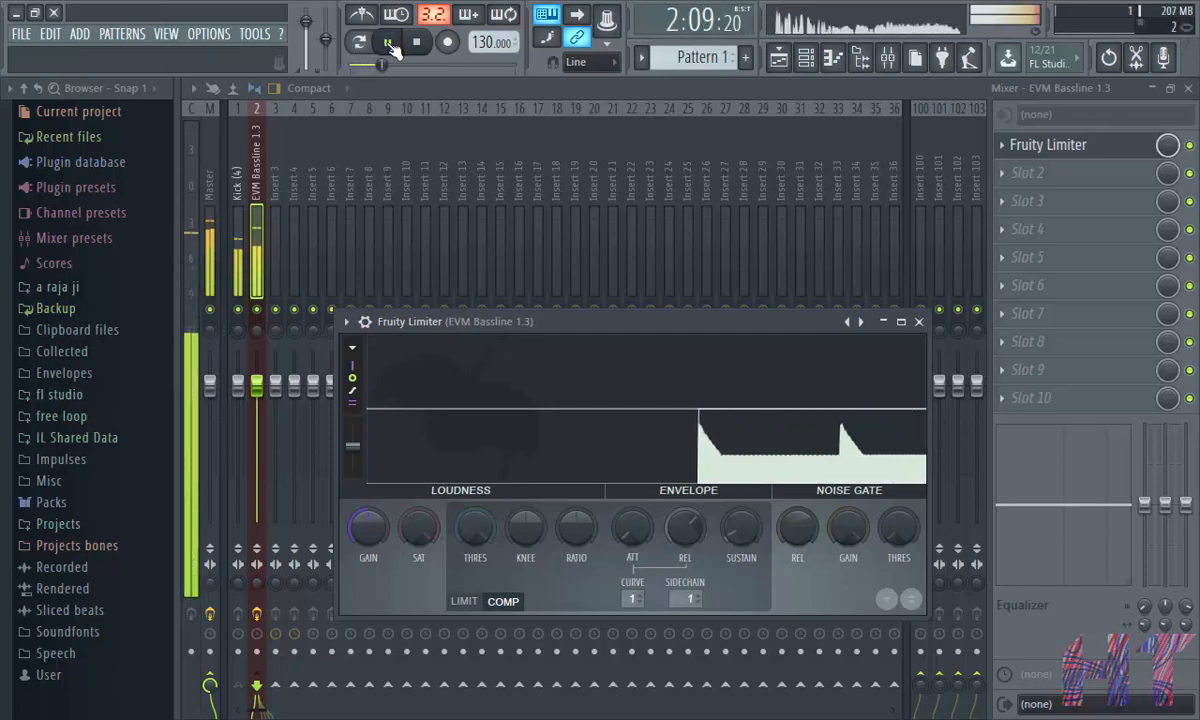
left_click(390, 44)
- Lower the compressor threshold and raise the knee and ratio in Fruity Limiter
left_click(556, 440)
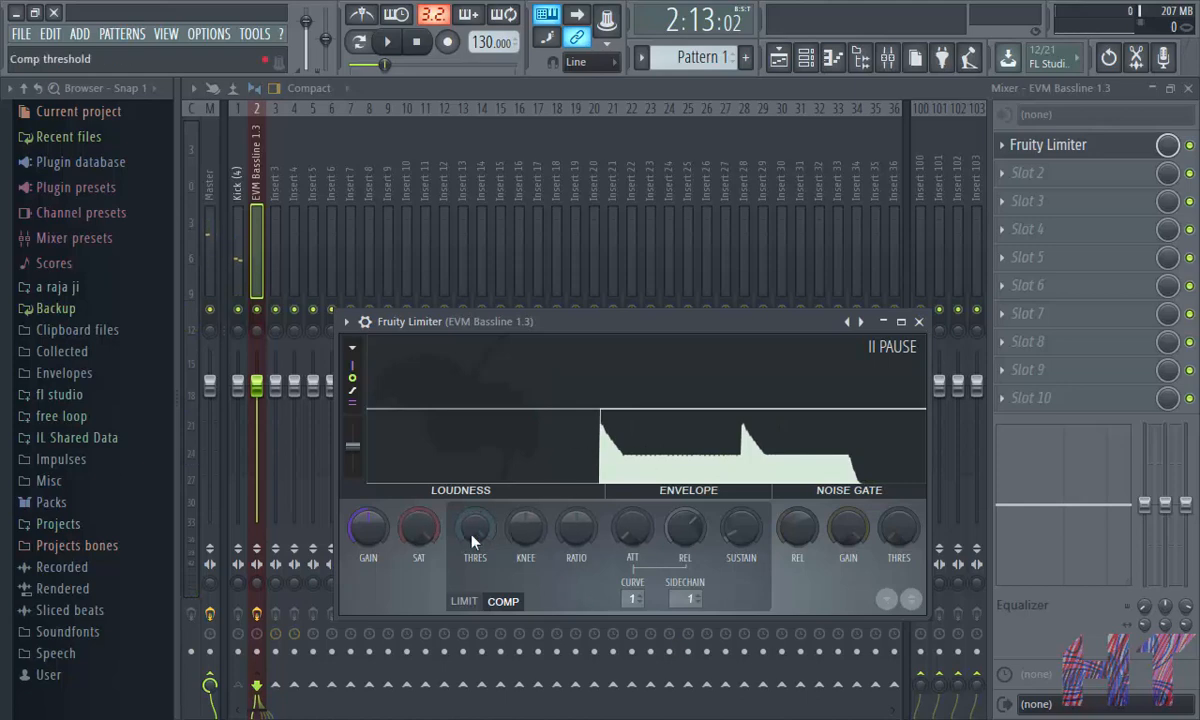
left_click_drag(475, 541, 475, 608)
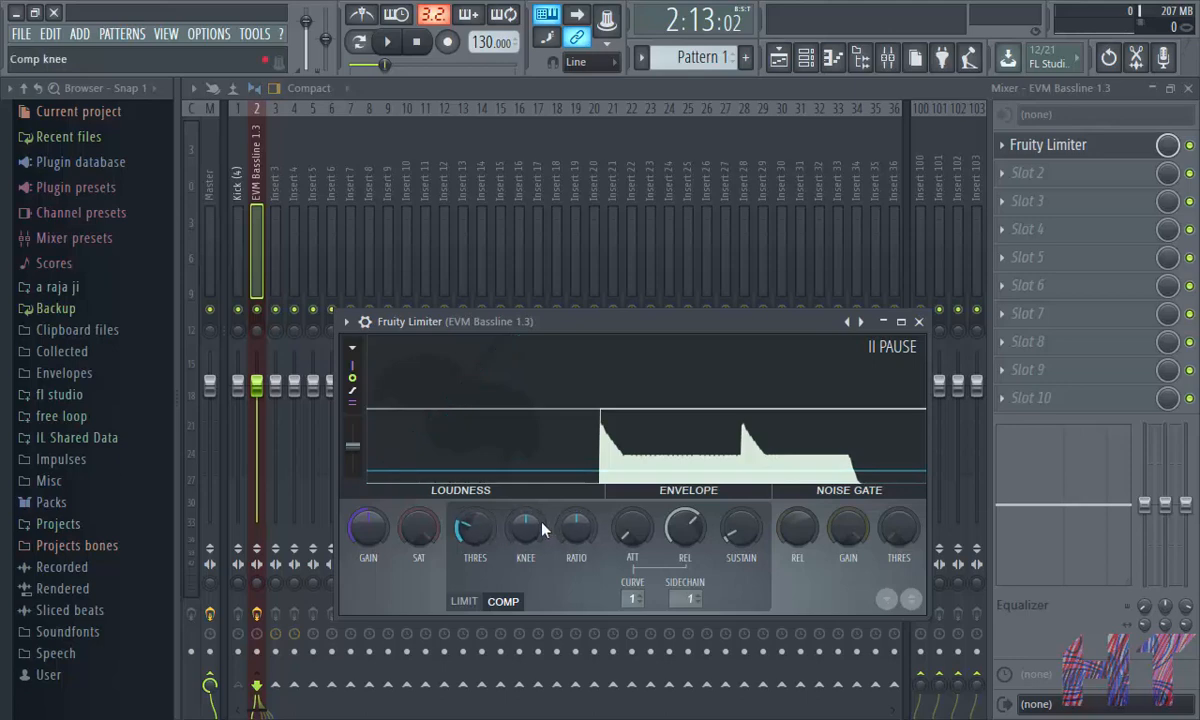
left_click_drag(543, 530, 543, 495)
left_click_drag(572, 540, 576, 512)
right_click(518, 537)
left_click(527, 414)
- Play the project while raising the ratio and lowering the compressor threshold further
left_click(389, 42)
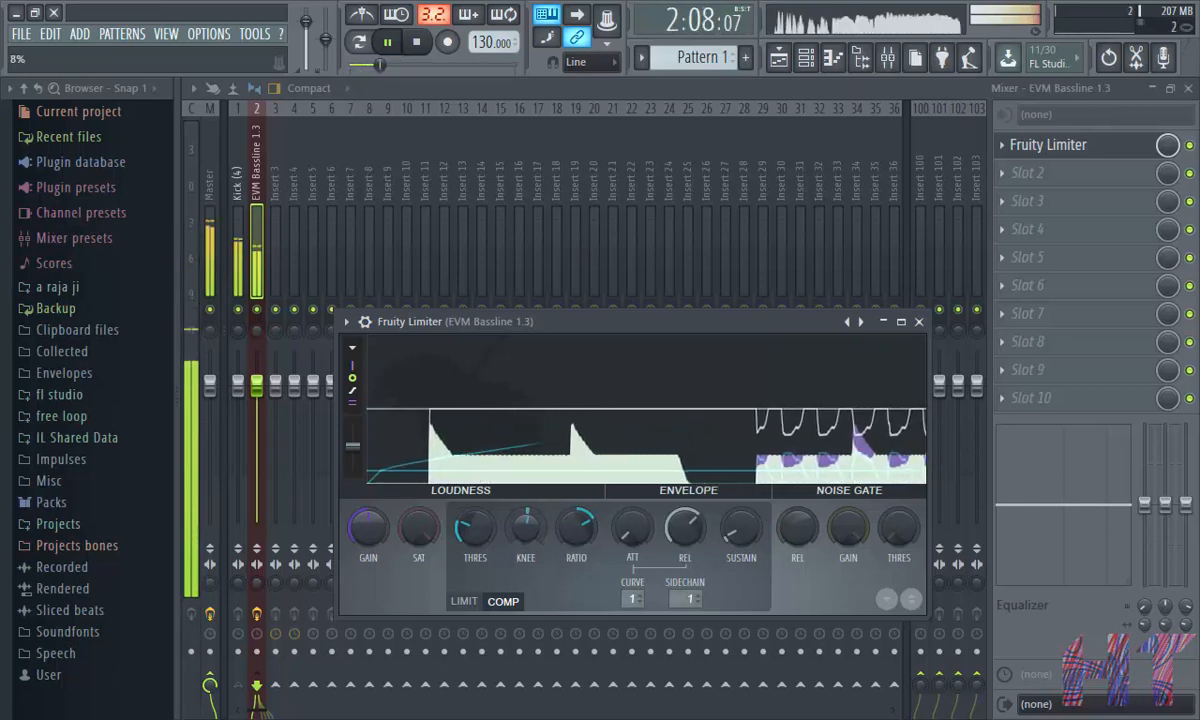
left_click(579, 534)
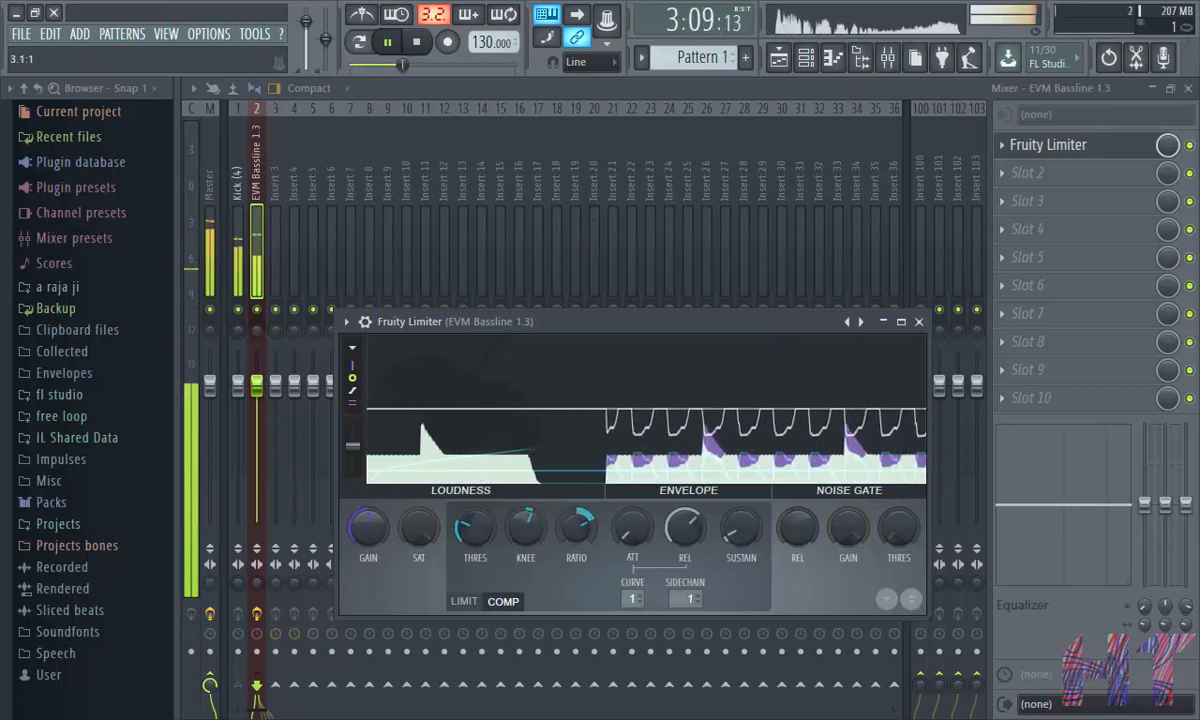
left_click_drag(477, 538, 483, 558)
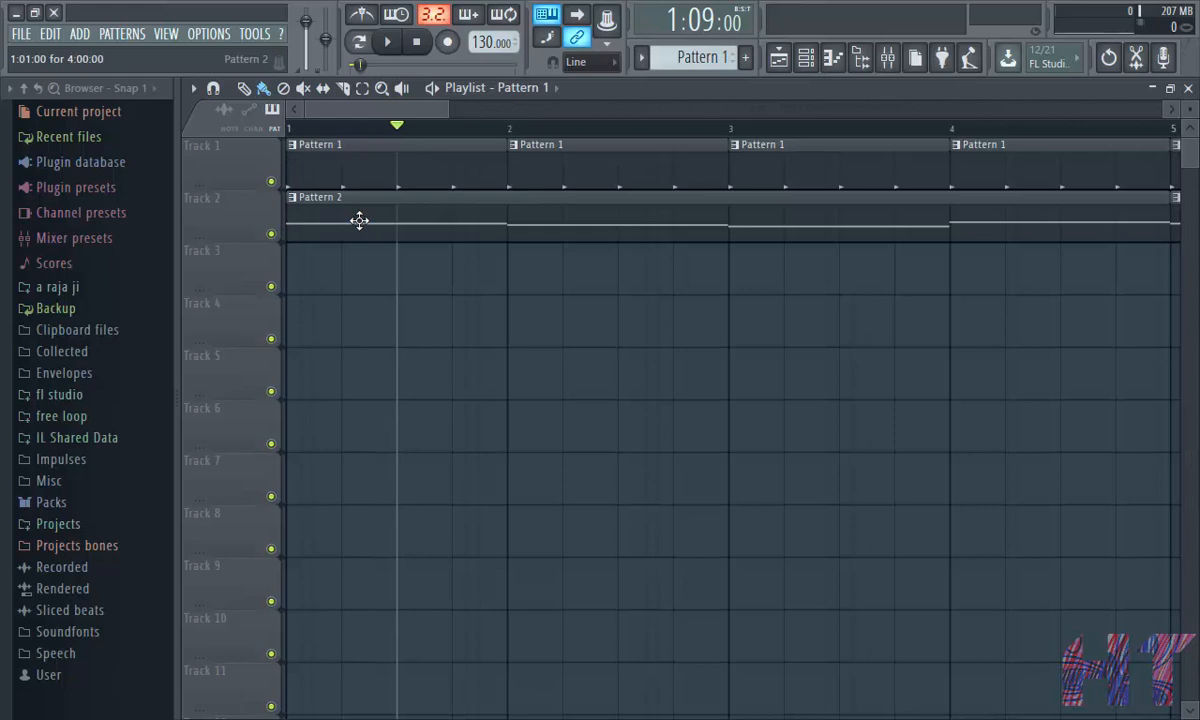
- Play the arrangement from near the start of the playlist to hear the ducking
left_click(320, 131)
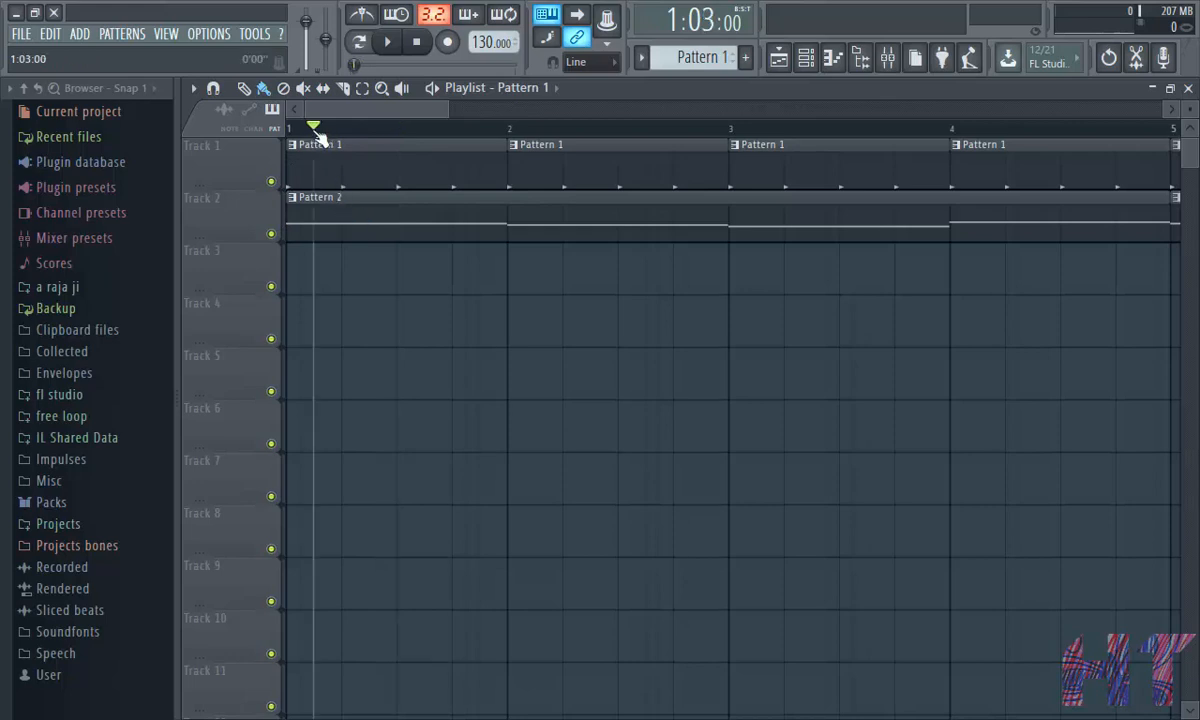
left_click(389, 43)
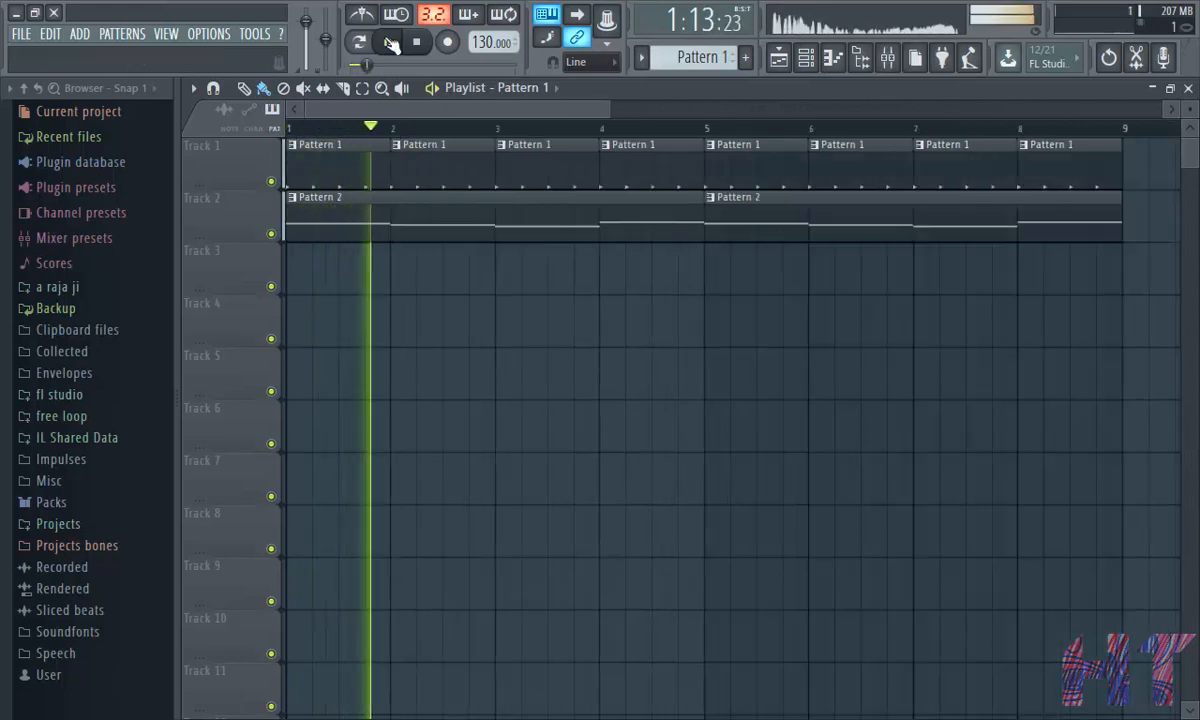
left_click(389, 43)
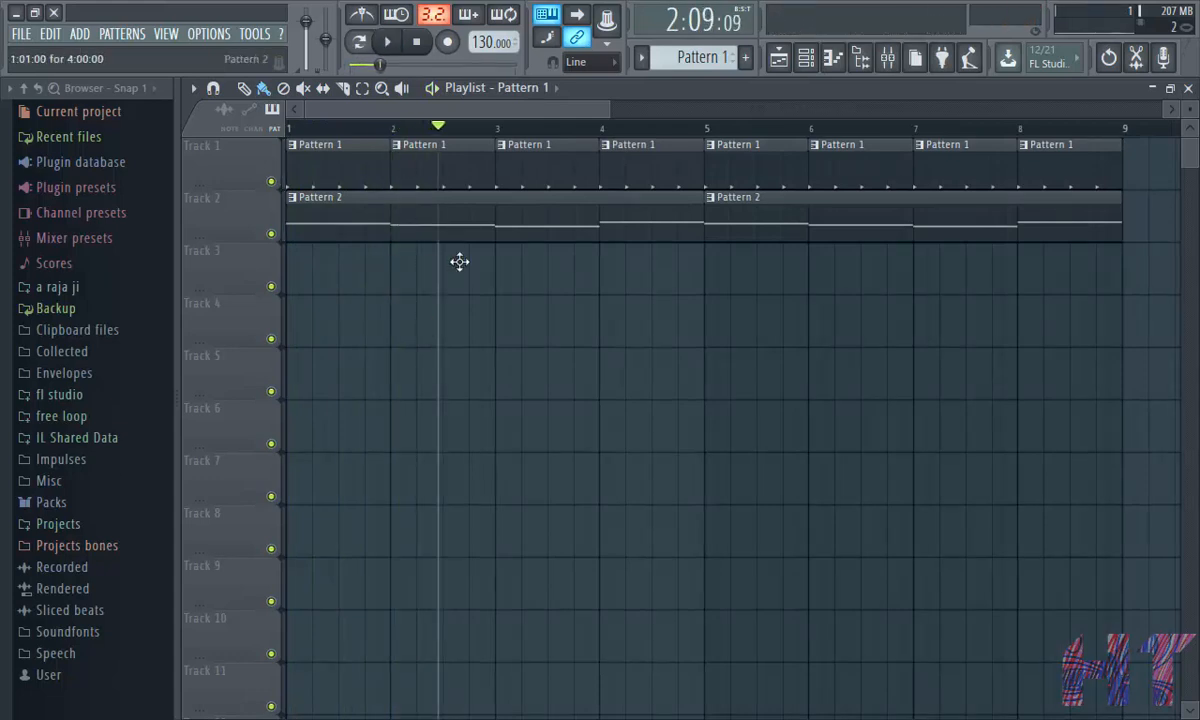
- Open Pattern 2 in the channel rack and replace the EVM Bassline channel with the Harmless synth
left_click(824, 58)
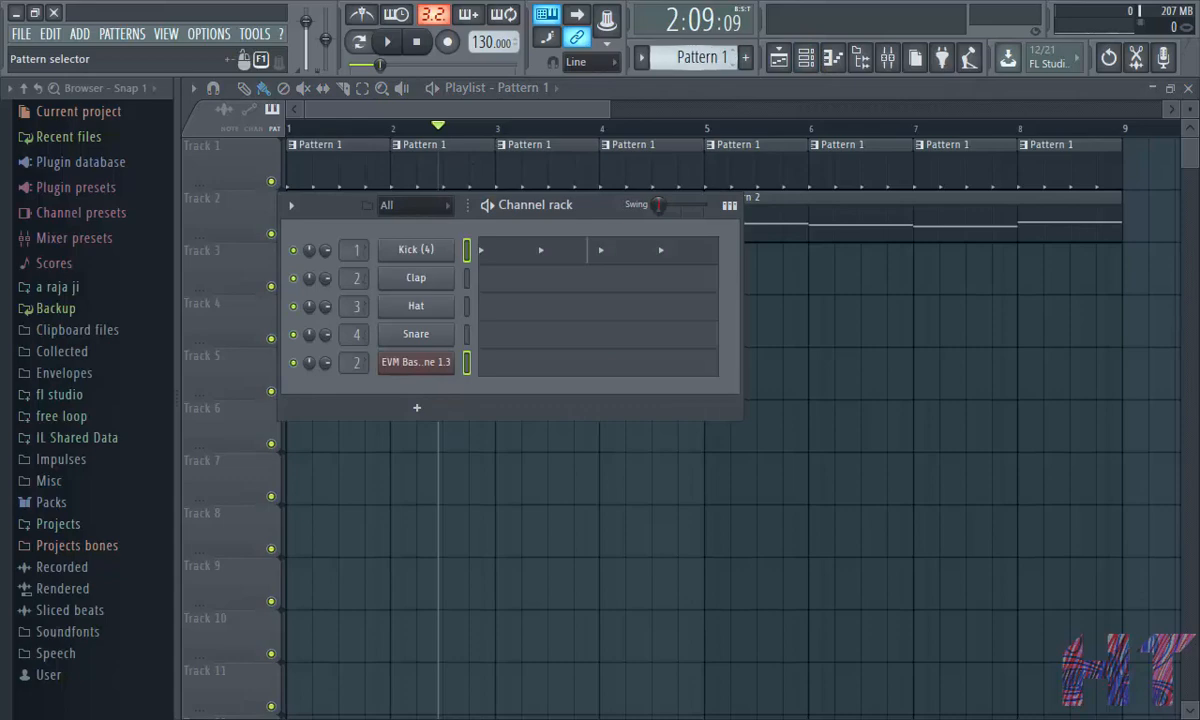
left_click(690, 58)
left_click(735, 86)
right_click(415, 362)
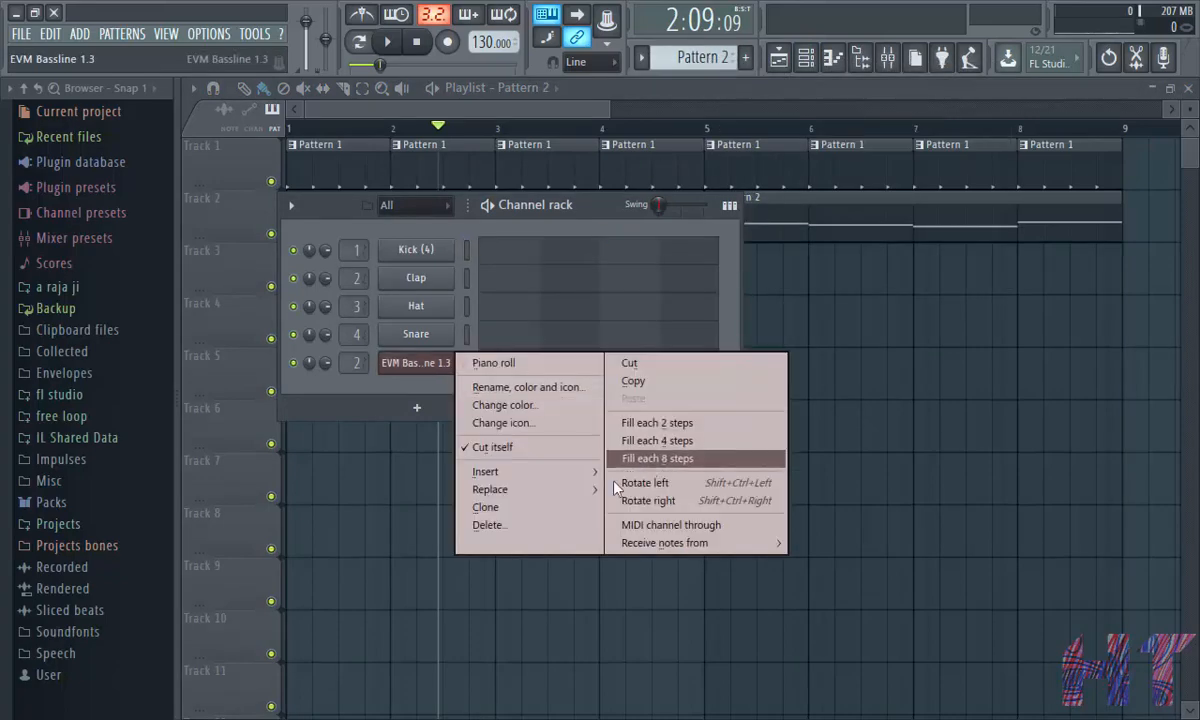
mouse_move(530, 489)
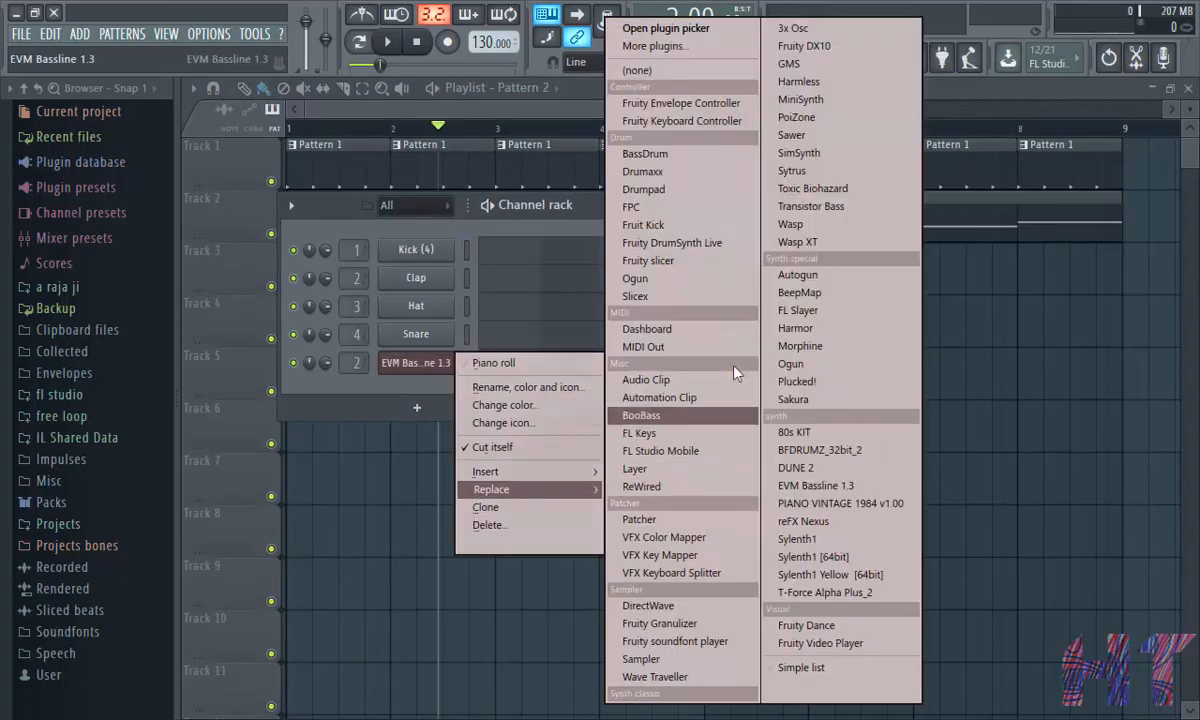
left_click(812, 81)
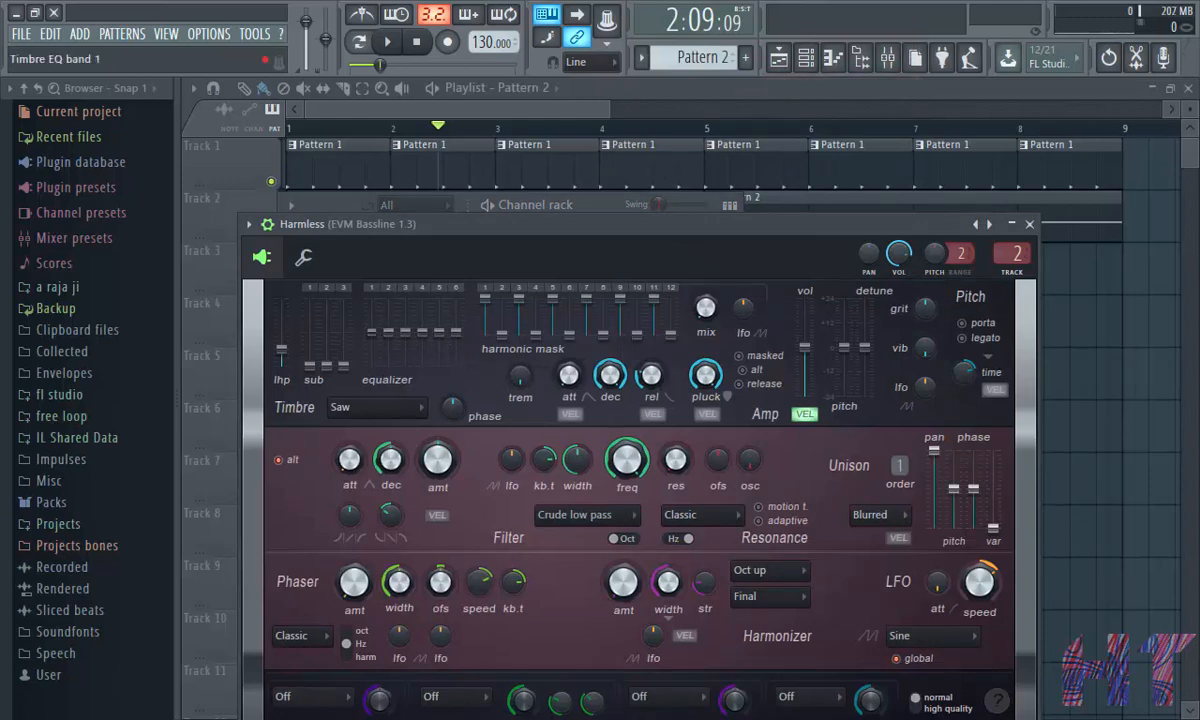
- Adjust Harmless's equalizer, sub and unison pan settings, then close the plugin
left_click_drag(371, 332, 371, 344)
mouse_move(456, 332)
left_mouse_down()
mouse_move(456, 344)
mouse_move(389, 338)
mouse_move(440, 334)
left_mouse_up()
left_click_drag(311, 366, 311, 351)
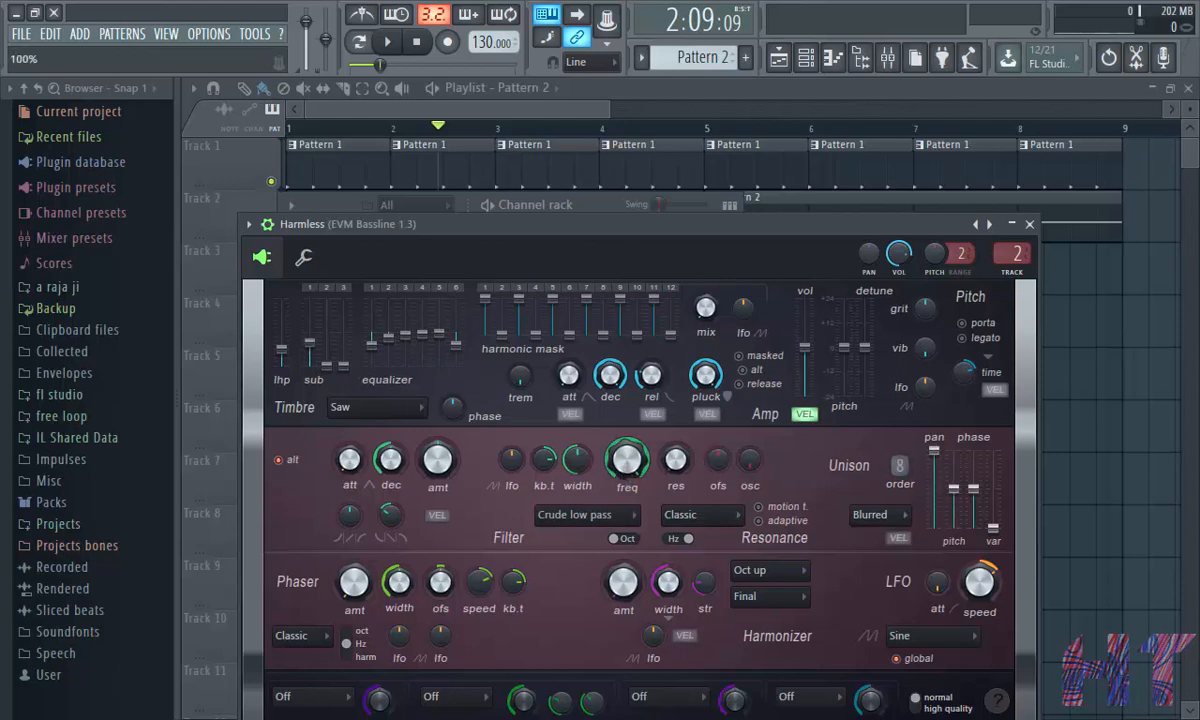
mouse_move(934, 452)
left_mouse_down()
mouse_move(934, 489)
mouse_move(934, 469)
left_mouse_up()
left_click(1030, 225)
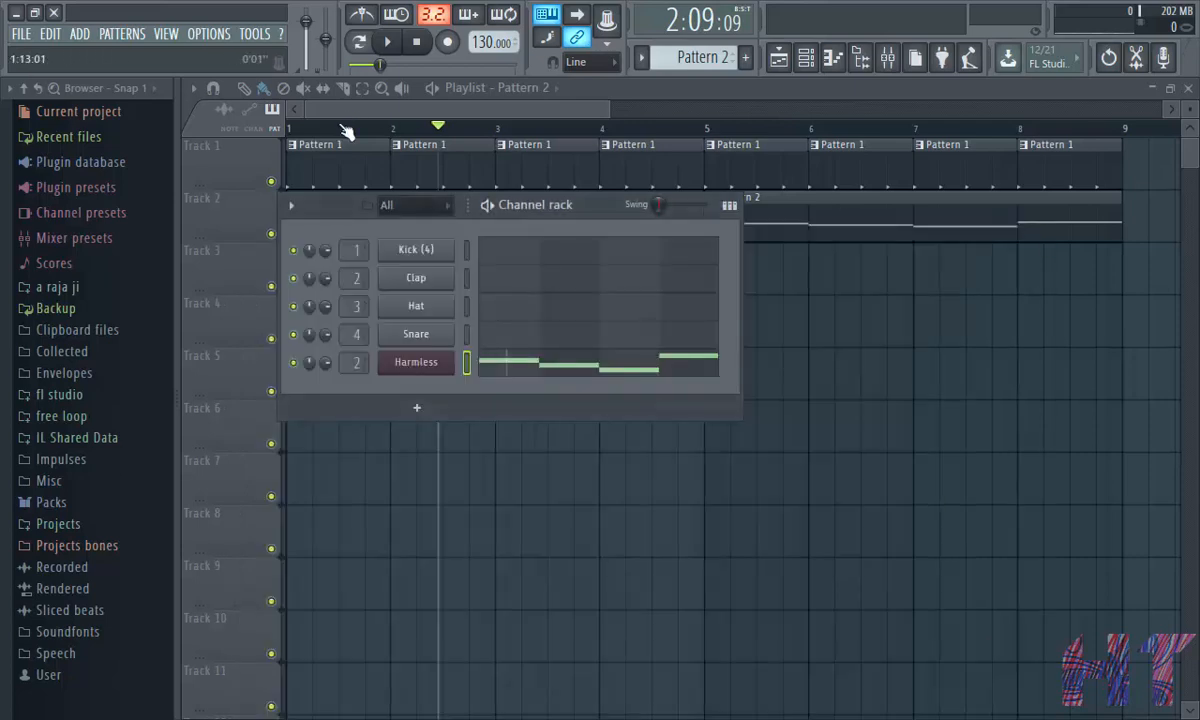
- Play the arrangement from the beginning of the playlist
left_click_drag(341, 128, 247, 132)
left_click(388, 45)
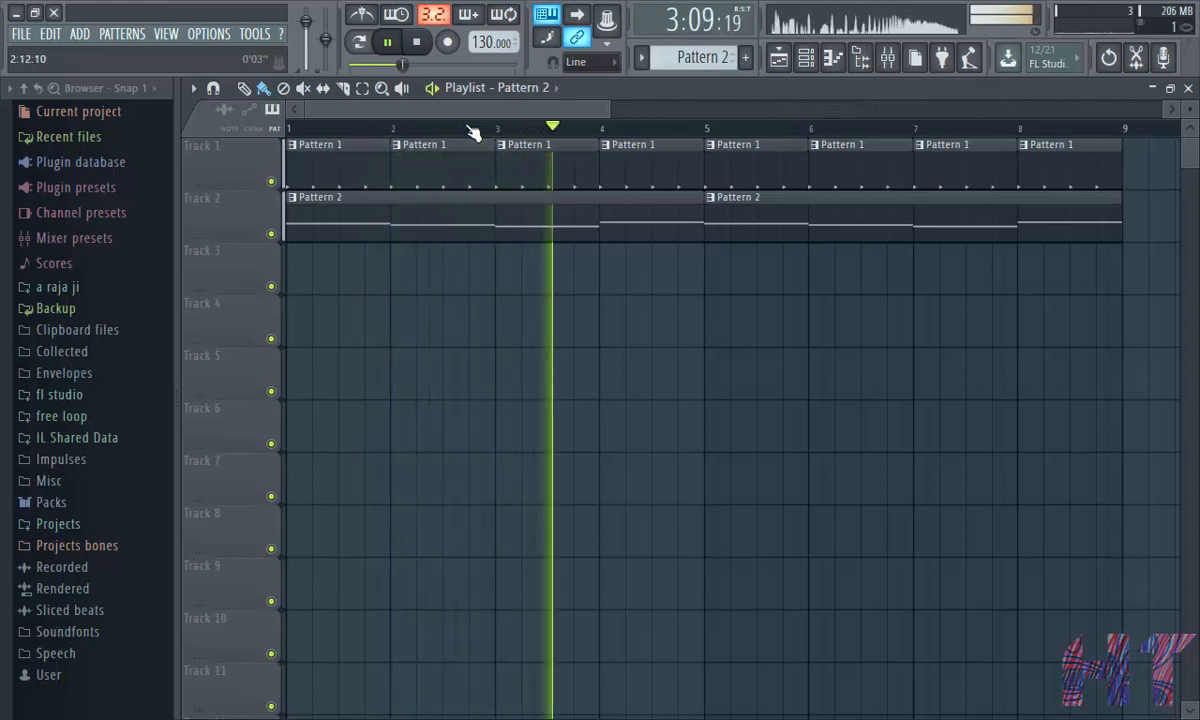
left_click(396, 46)
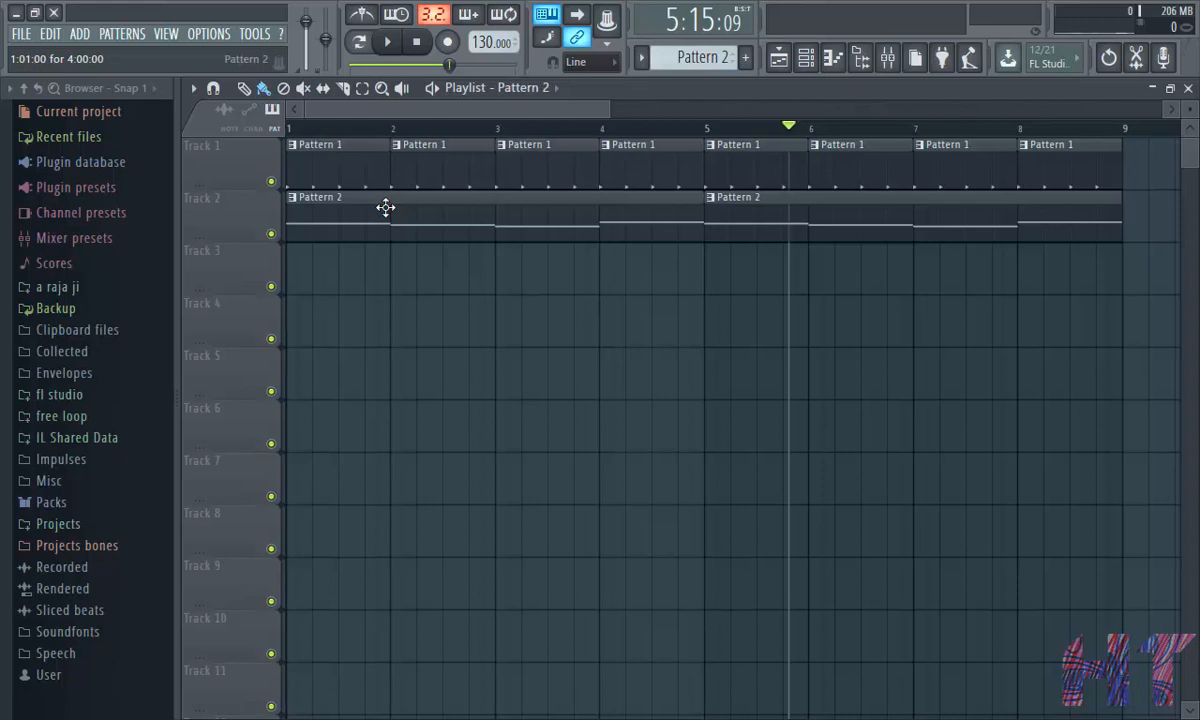
- Remove Fruity Limiter from the EVM Bassline insert's first effect slot
left_click(887, 60)
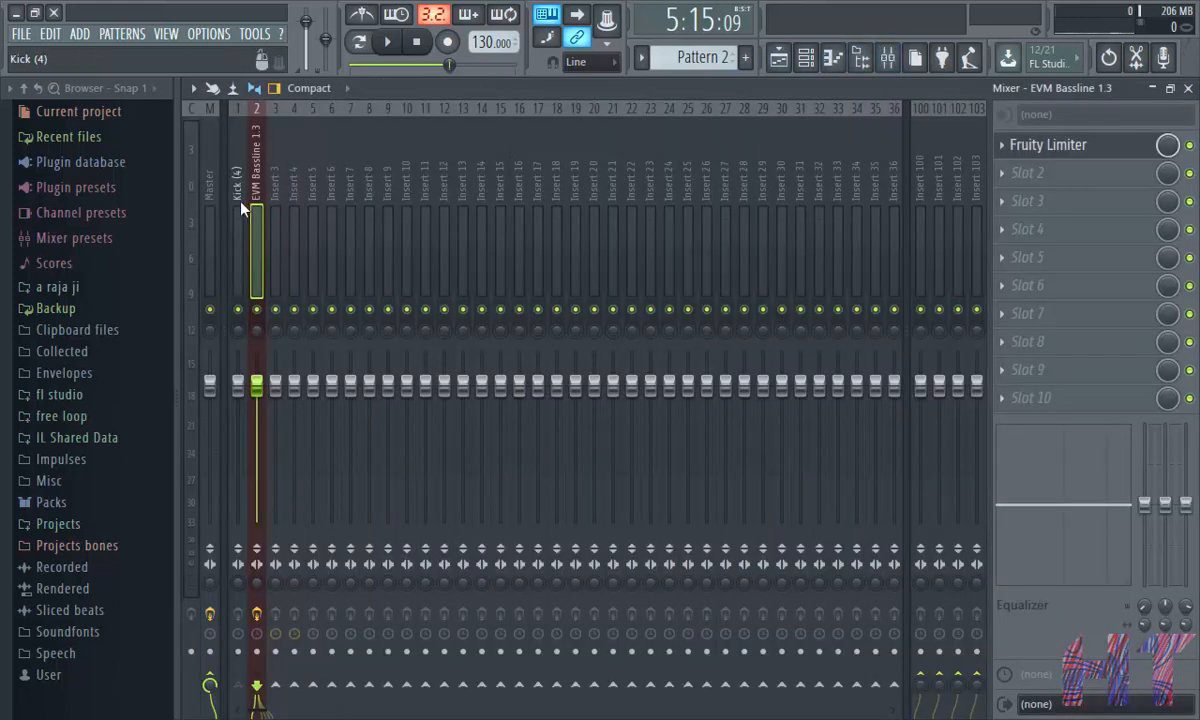
right_click(1035, 147)
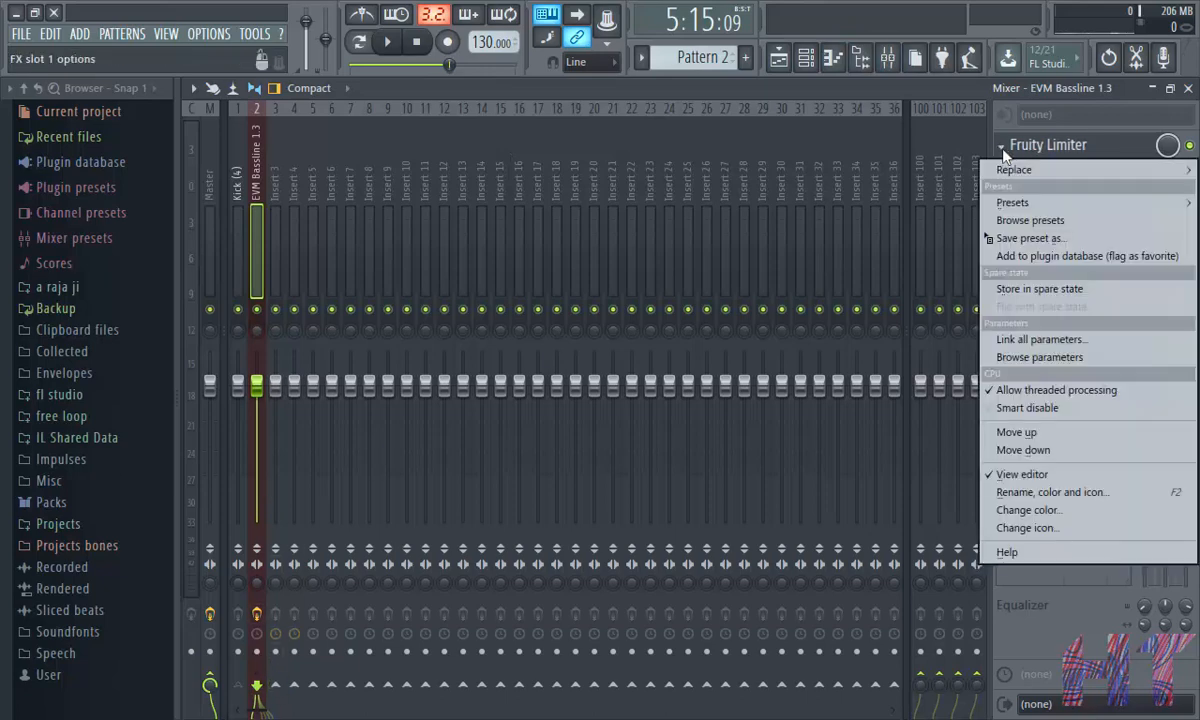
mouse_move(1020, 176)
left_click(904, 46)
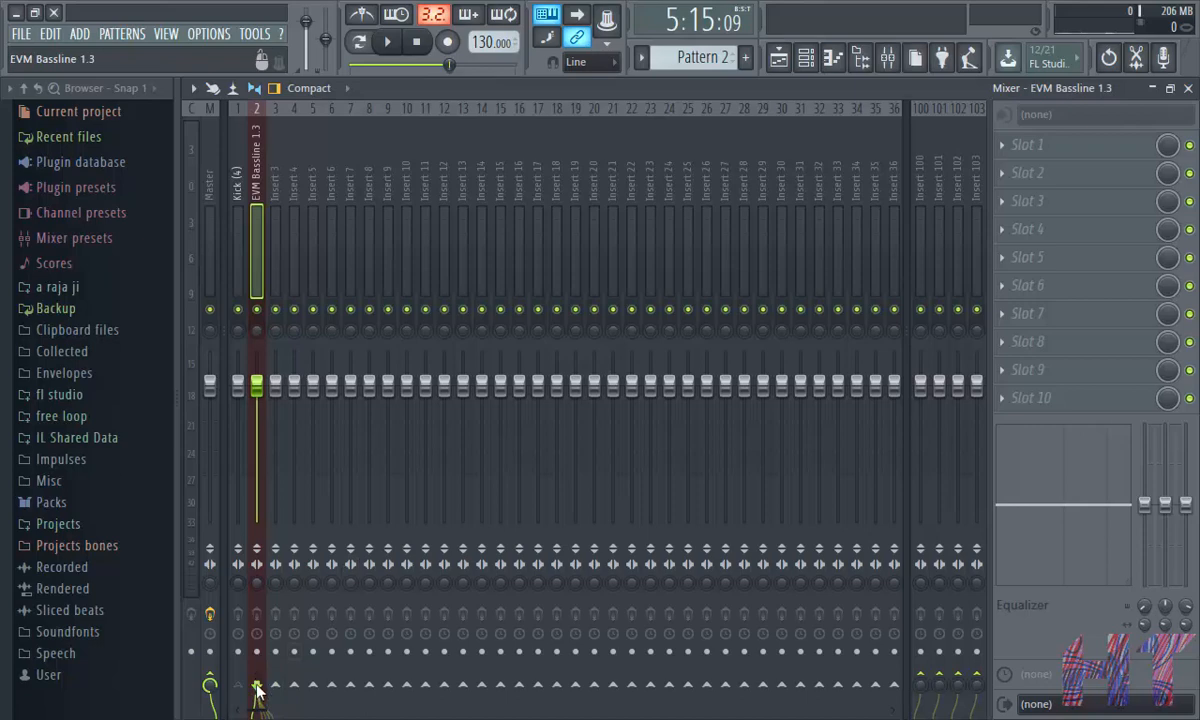
- Select the Kick insert in the mixer and play back the project
right_click(257, 688)
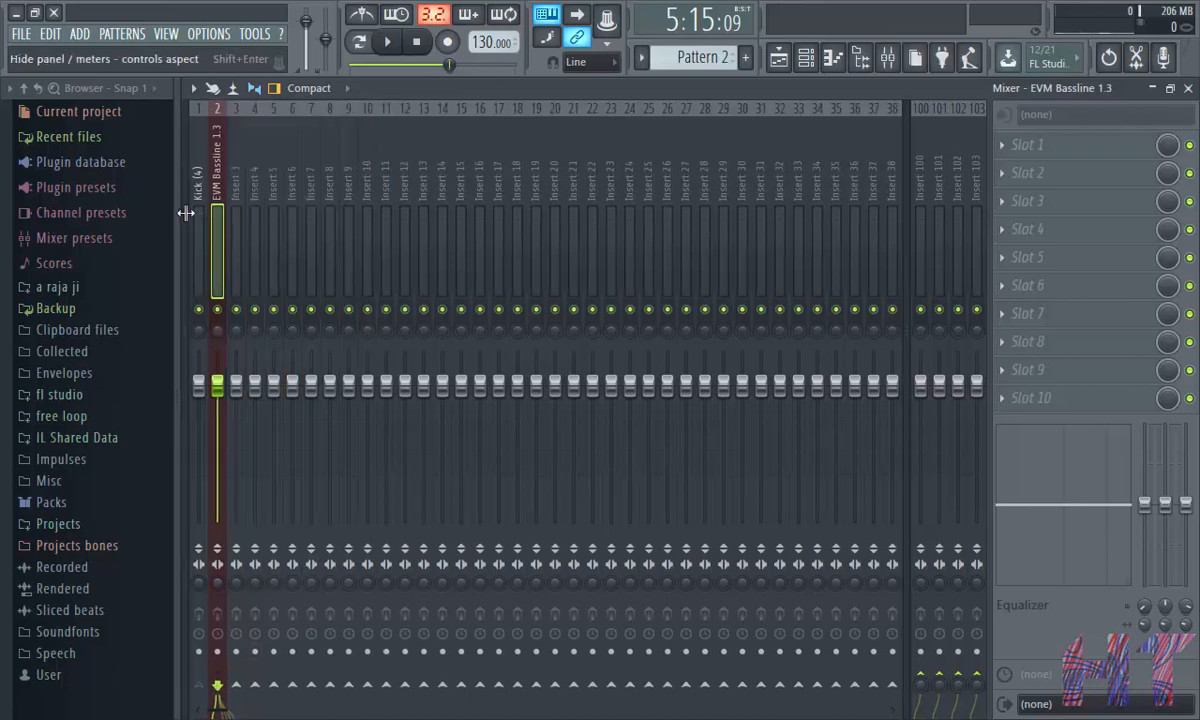
scroll(187, 211, "left", 2)
left_click(233, 205)
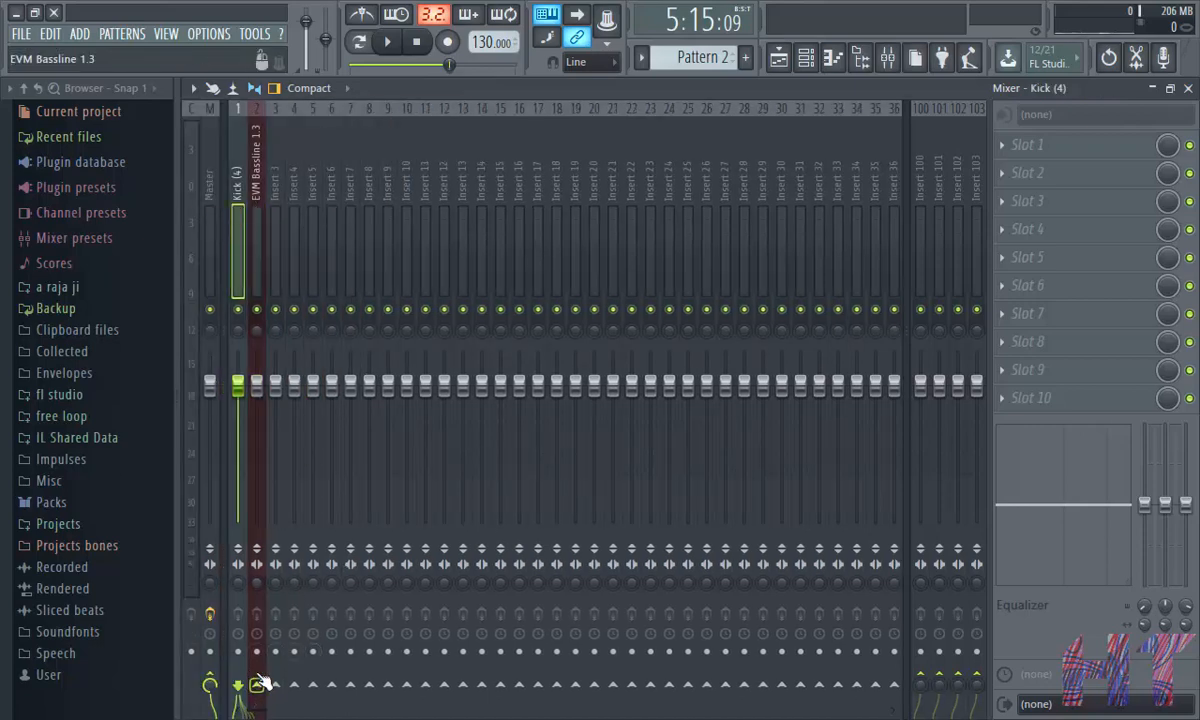
left_click(392, 46)
left_click(392, 46)
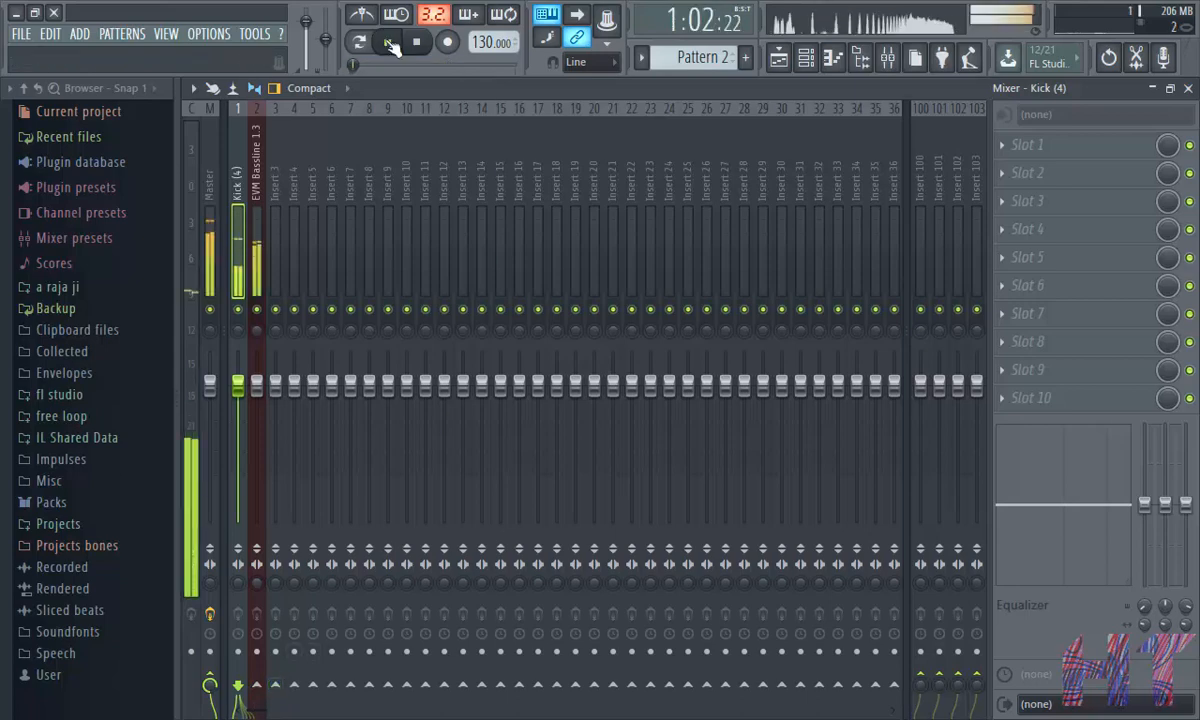
left_click(392, 46)
- Load Gross Beat into the EVM Bassline insert's first slot and choose its Sidechain volume preset
left_click(257, 188)
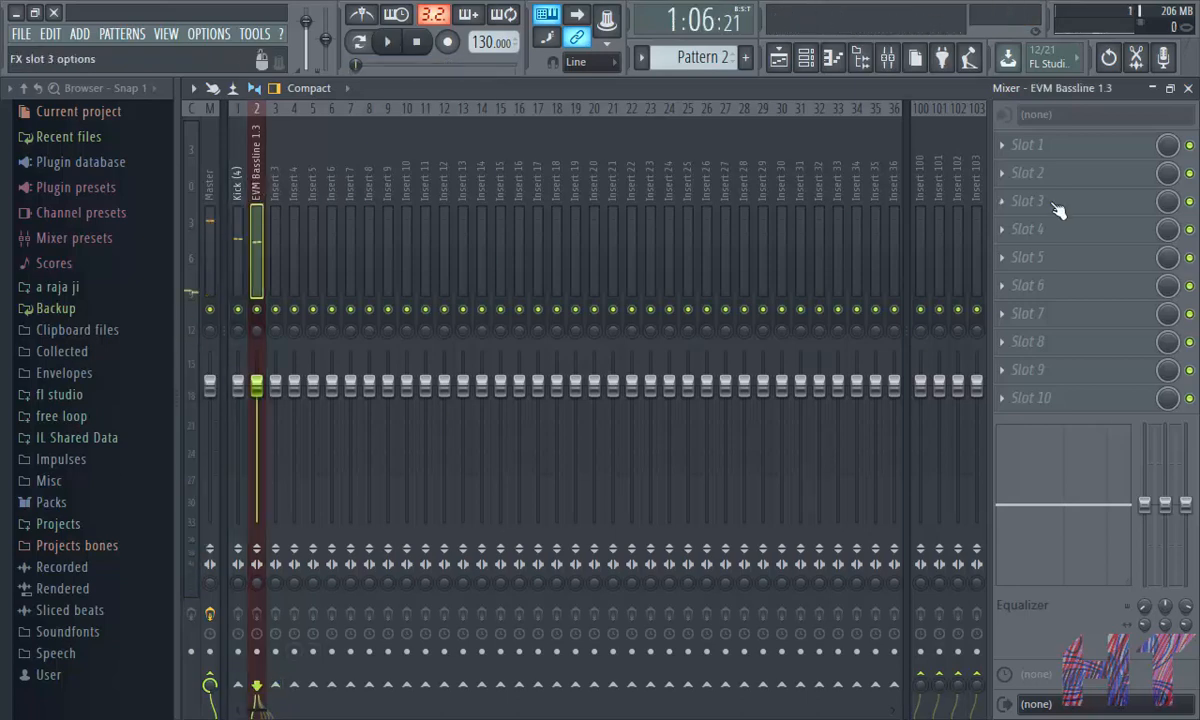
left_click(1018, 149)
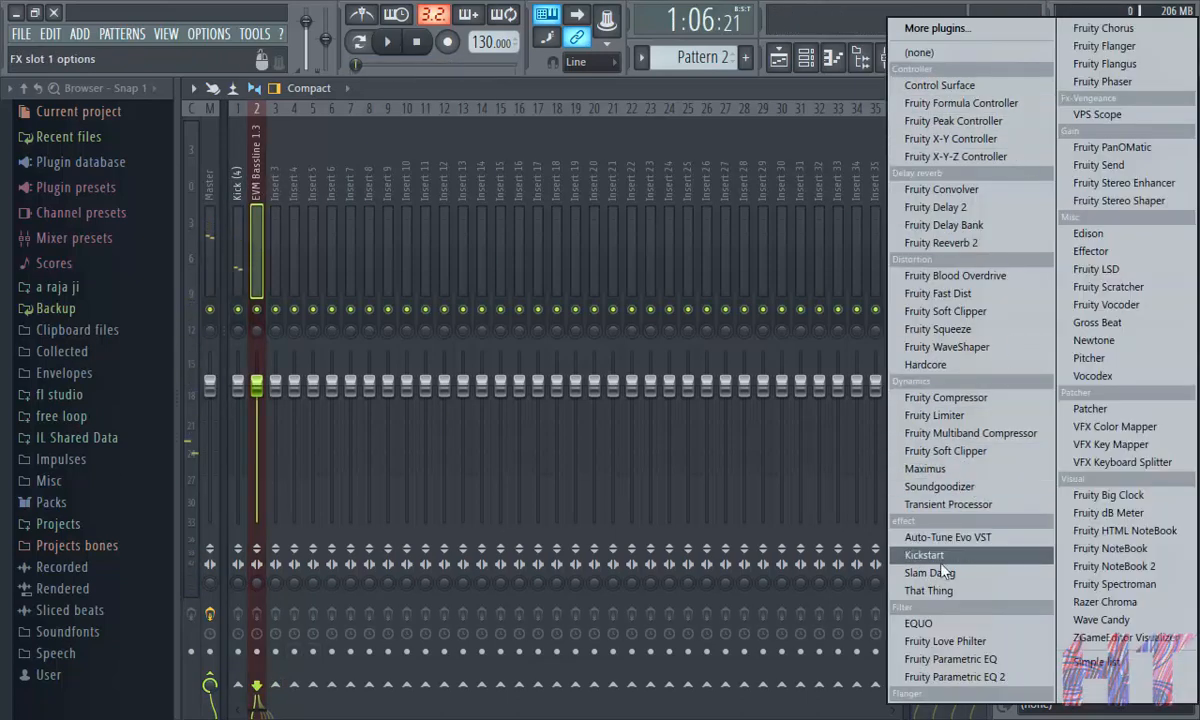
left_click(1110, 330)
left_click_drag(668, 305, 660, 126)
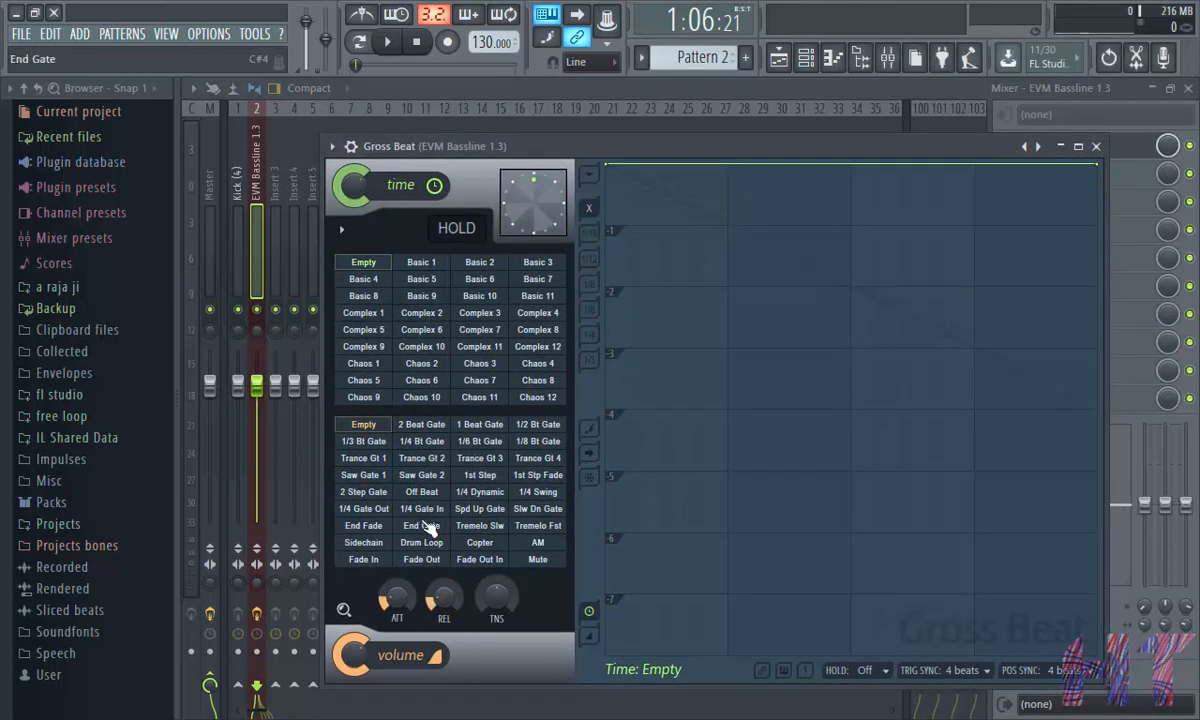
left_click(363, 542)
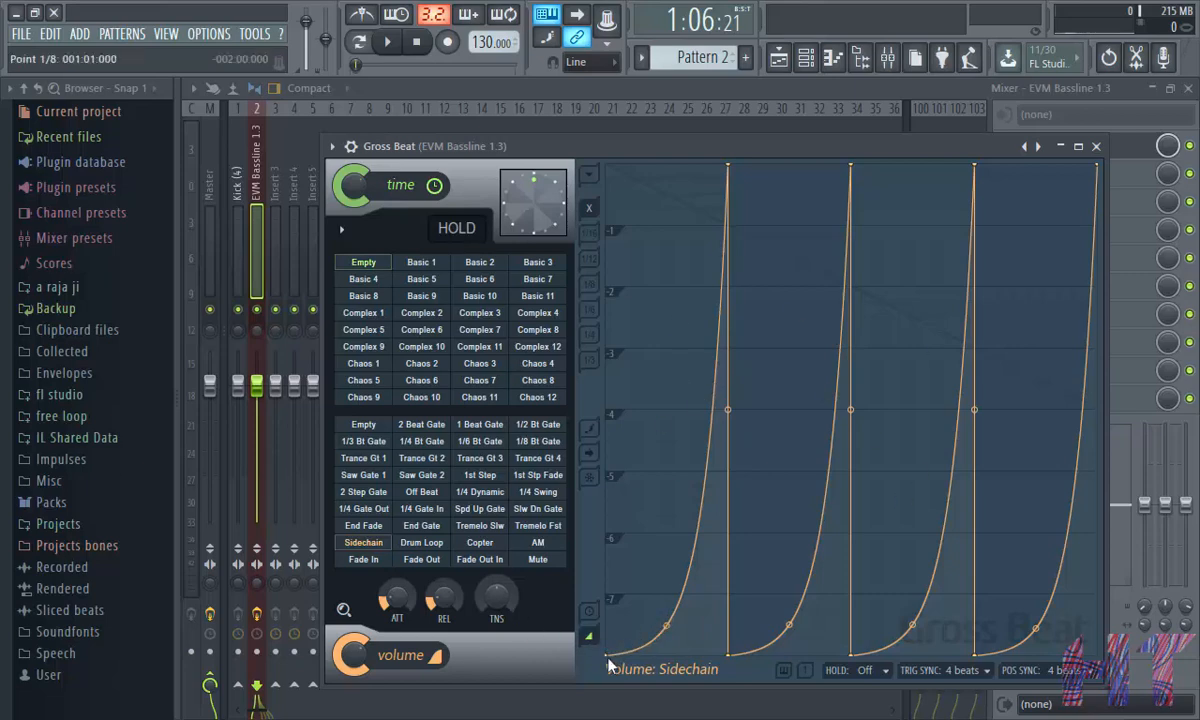
- Raise the low points of the sidechain volume envelope at each of the four beats to an even level
left_click_drag(609, 654, 605, 562)
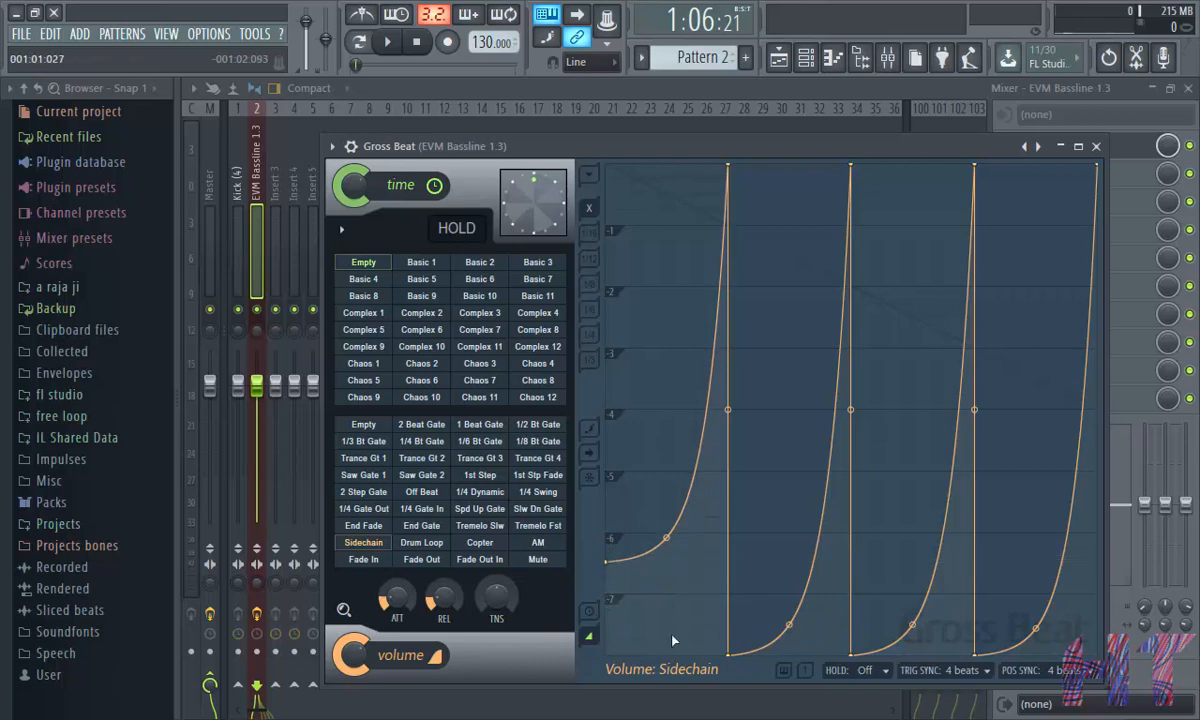
left_click_drag(733, 653, 728, 566)
left_click_drag(855, 657, 850, 571)
left_click_drag(974, 648, 970, 551)
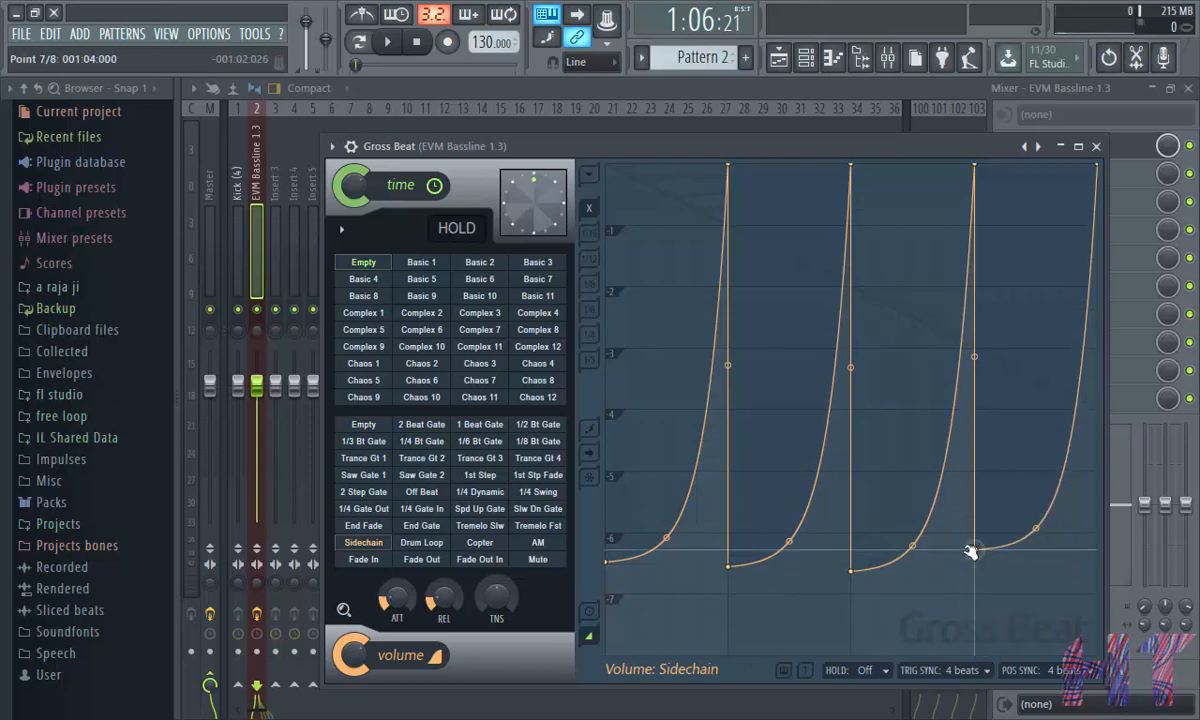
mouse_move(852, 568)
left_mouse_down()
mouse_move(855, 550)
mouse_move(855, 566)
left_mouse_up()
left_click_drag(978, 553, 977, 566)
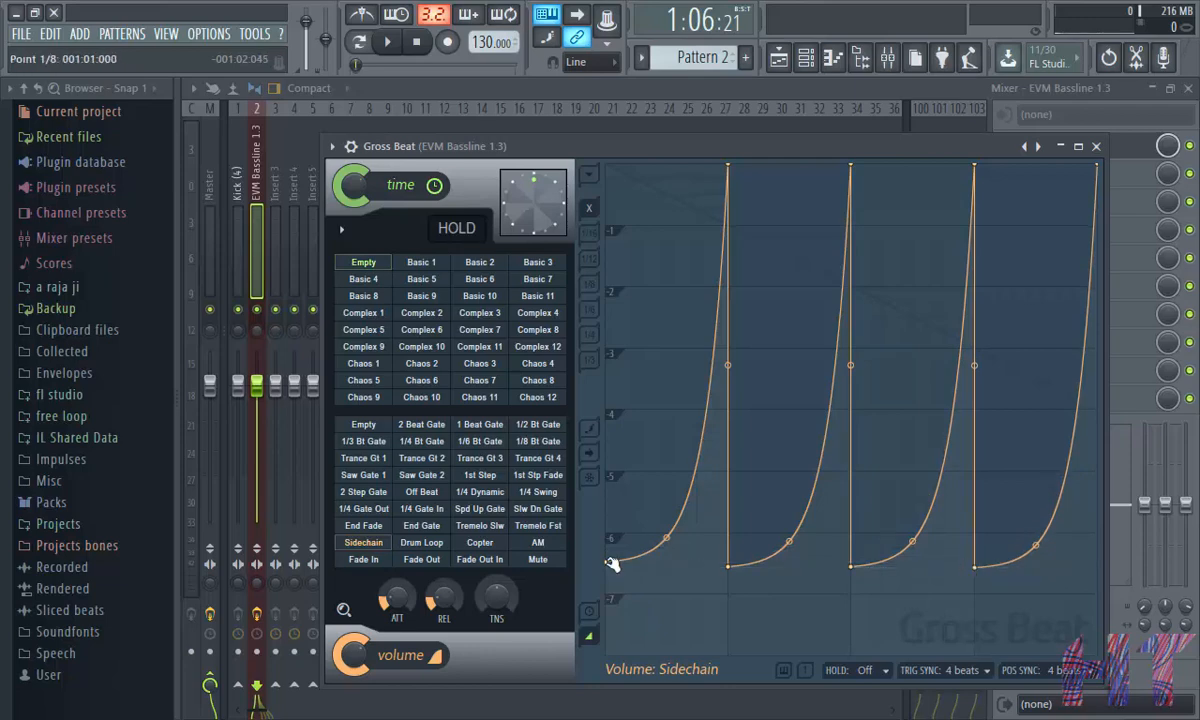
left_click_drag(606, 563, 608, 570)
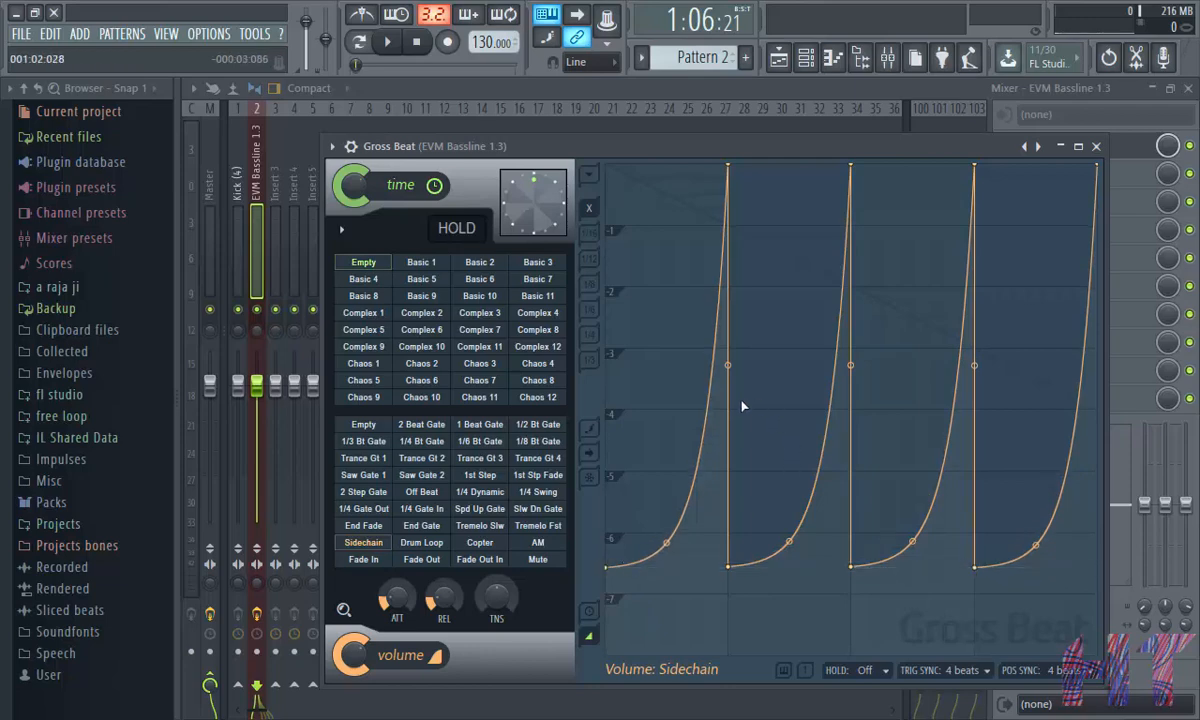
- Adjust the curve tension of each rising ramp in the Gross Beat sidechain volume envelope to reshape the ducking curve
left_click_drag(667, 543, 667, 507)
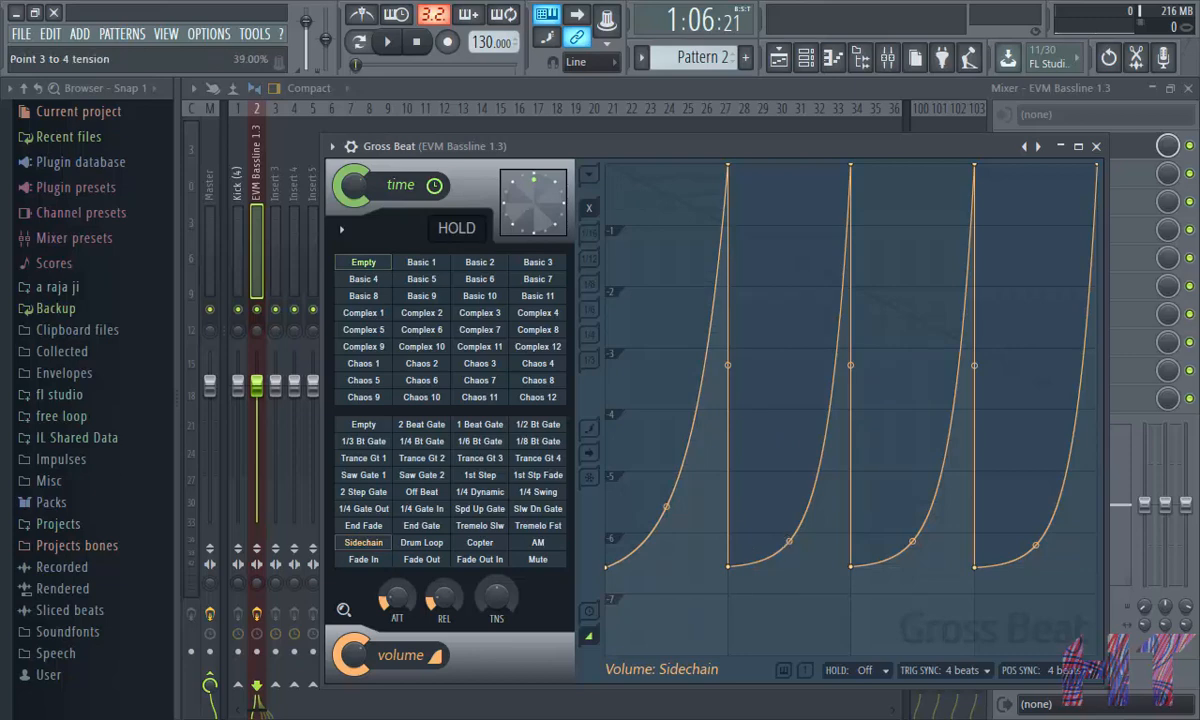
left_click_drag(789, 541, 789, 492)
left_click_drag(912, 541, 912, 508)
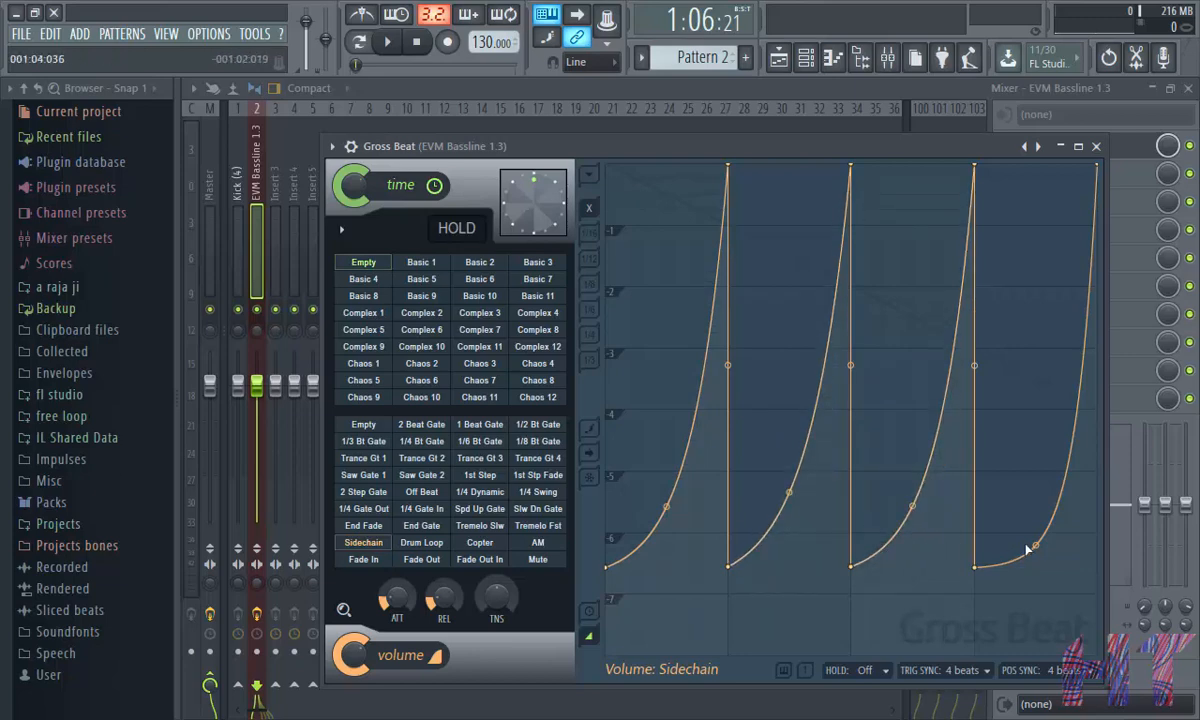
left_click_drag(1035, 545, 1035, 520)
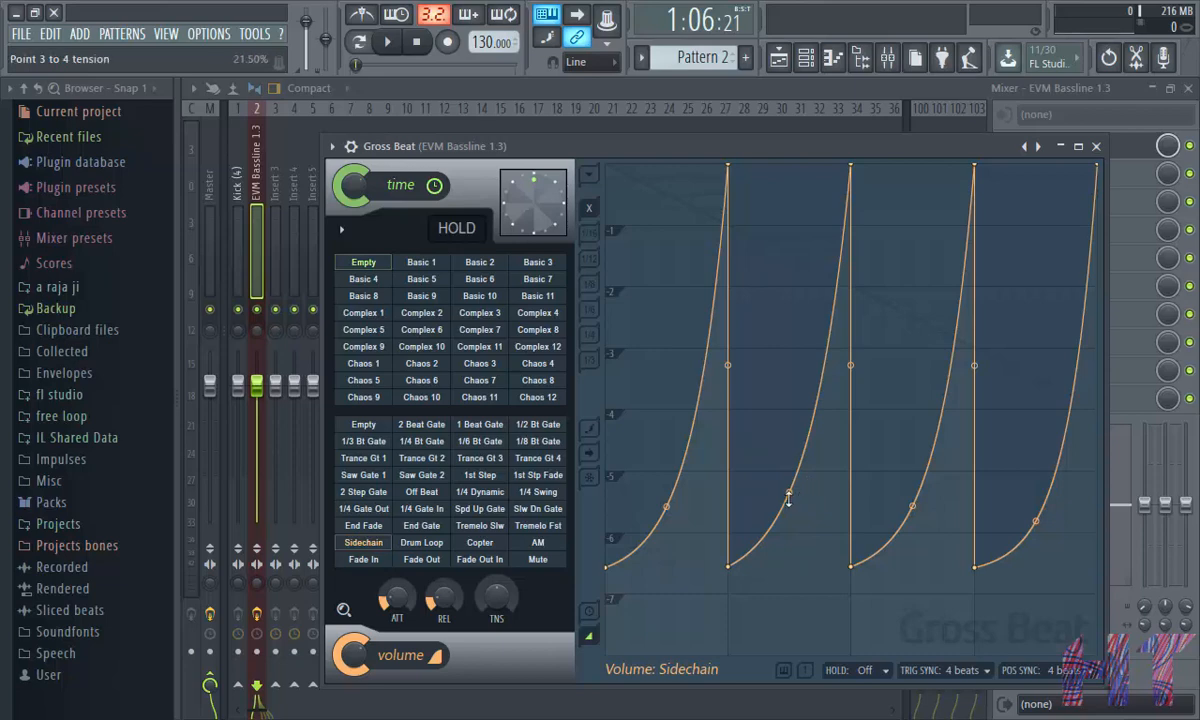
left_click_drag(789, 497, 789, 470)
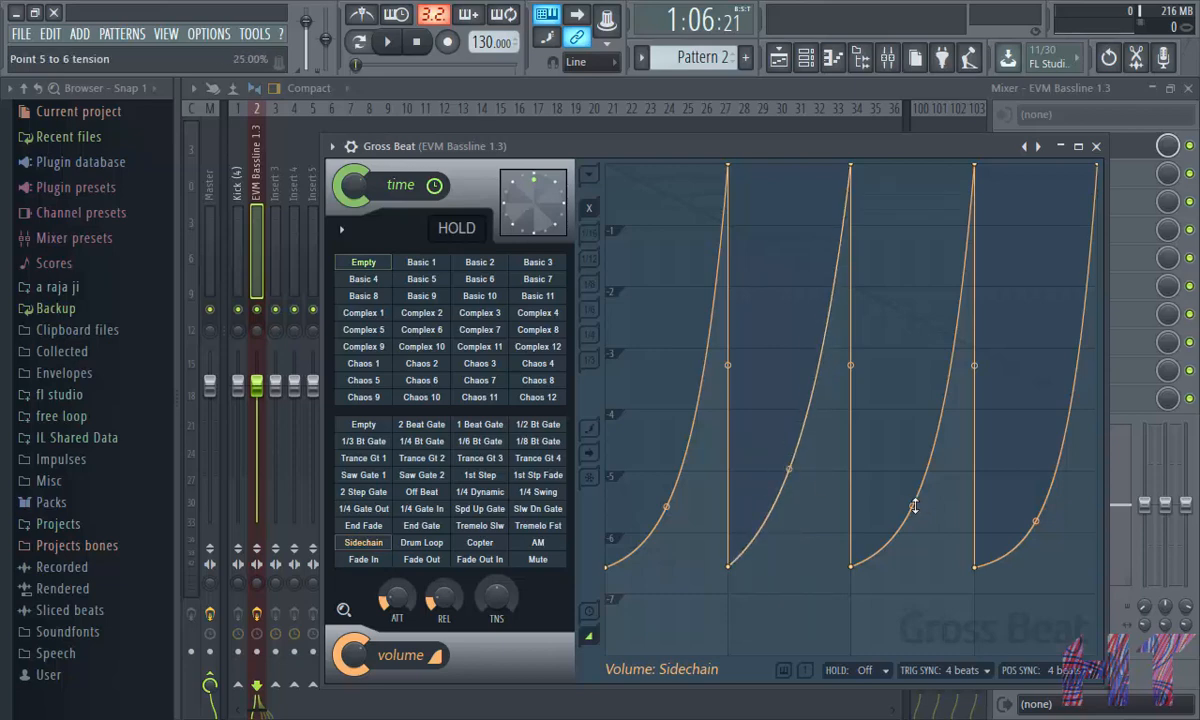
left_click_drag(914, 506, 914, 503)
left_click_drag(790, 469, 790, 481)
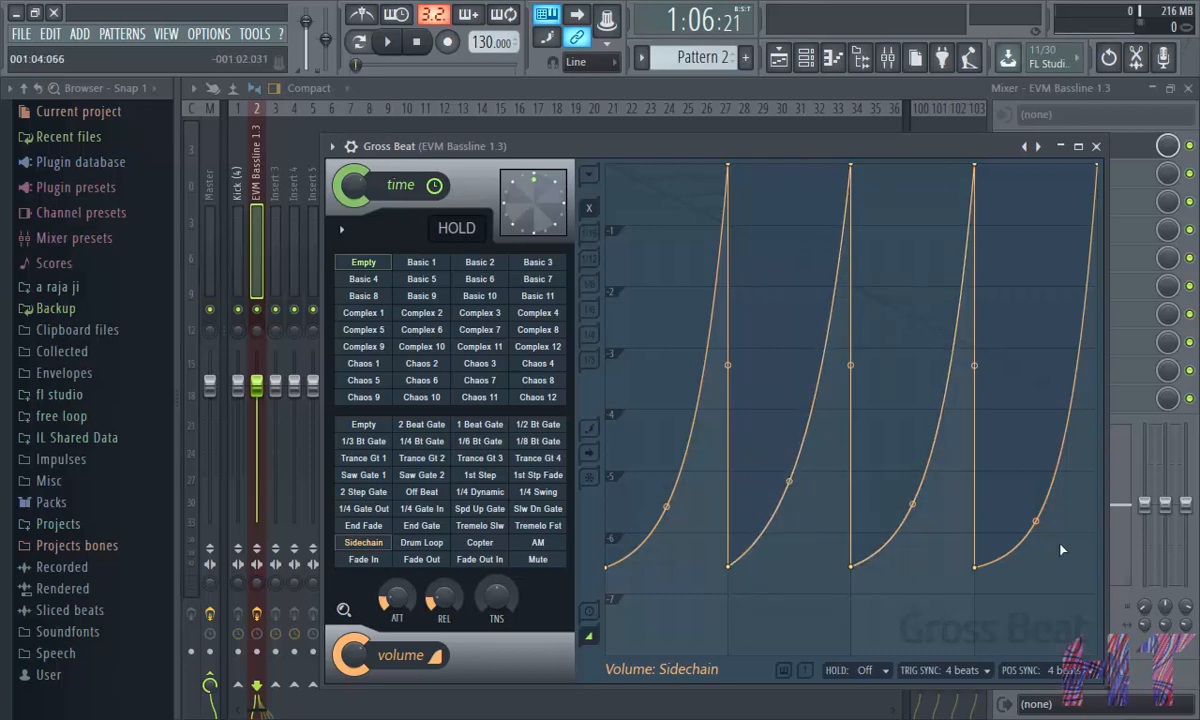
left_click_drag(1036, 521, 1036, 503)
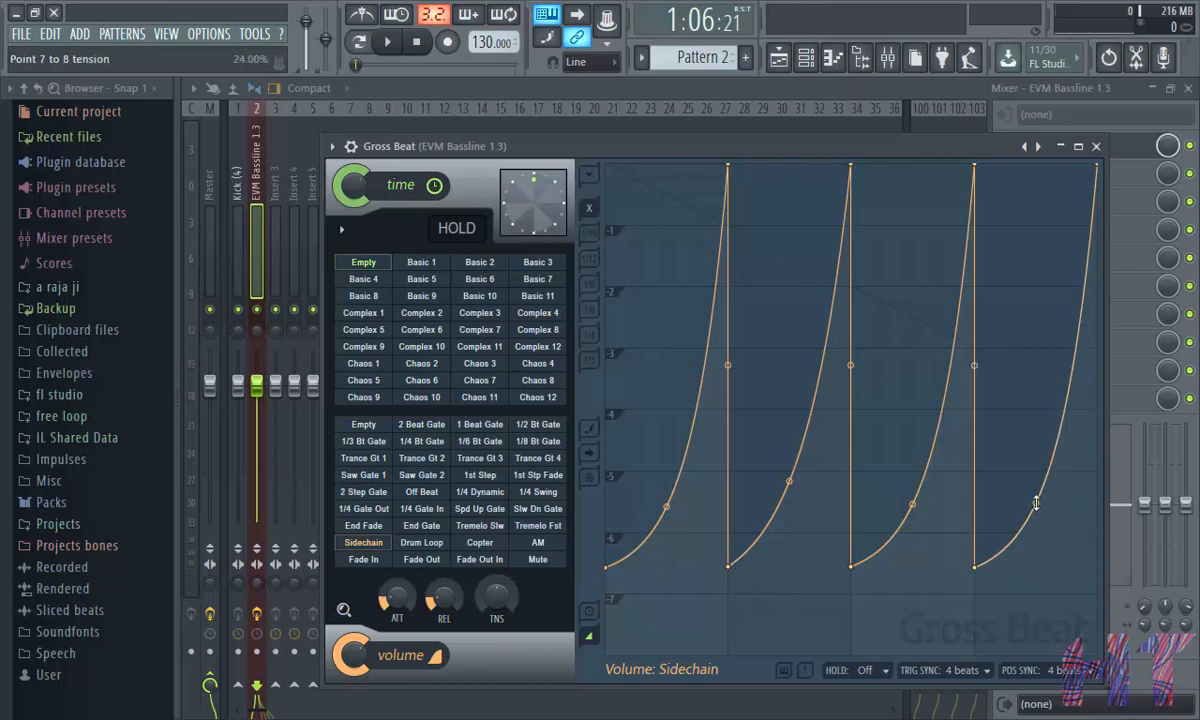
- Play the project while muting and unmuting the kick track to compare the ducked bassline
left_click(389, 43)
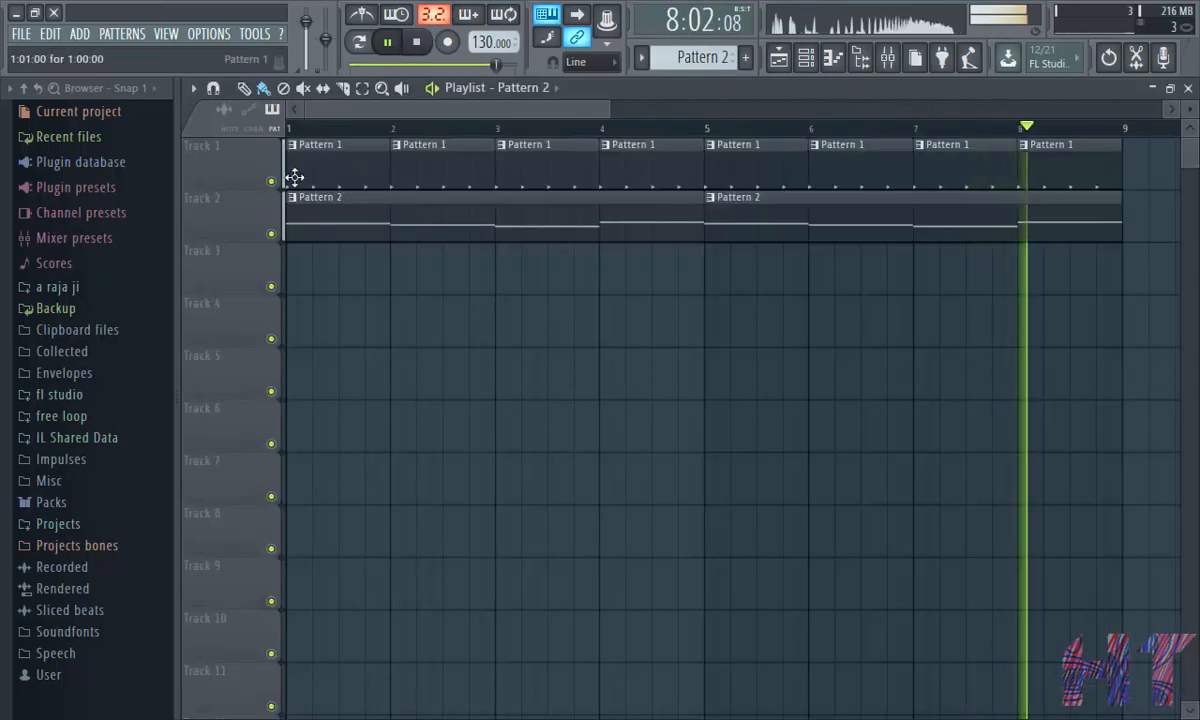
left_click(272, 182)
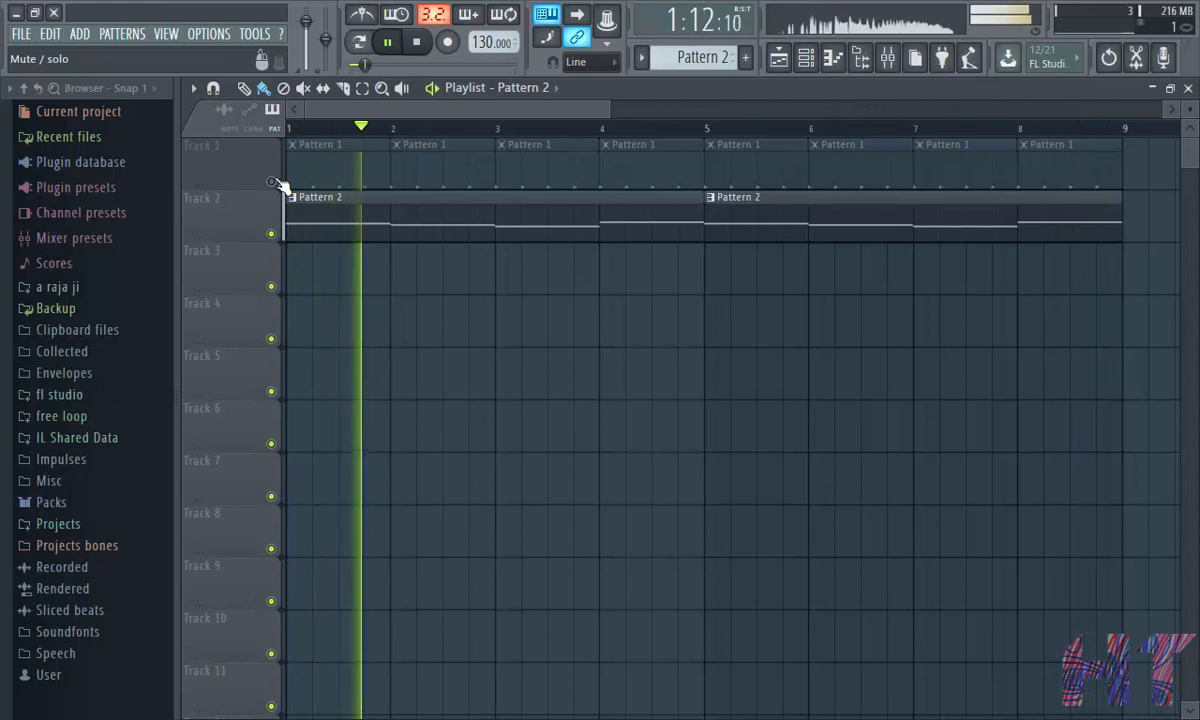
left_click(272, 182)
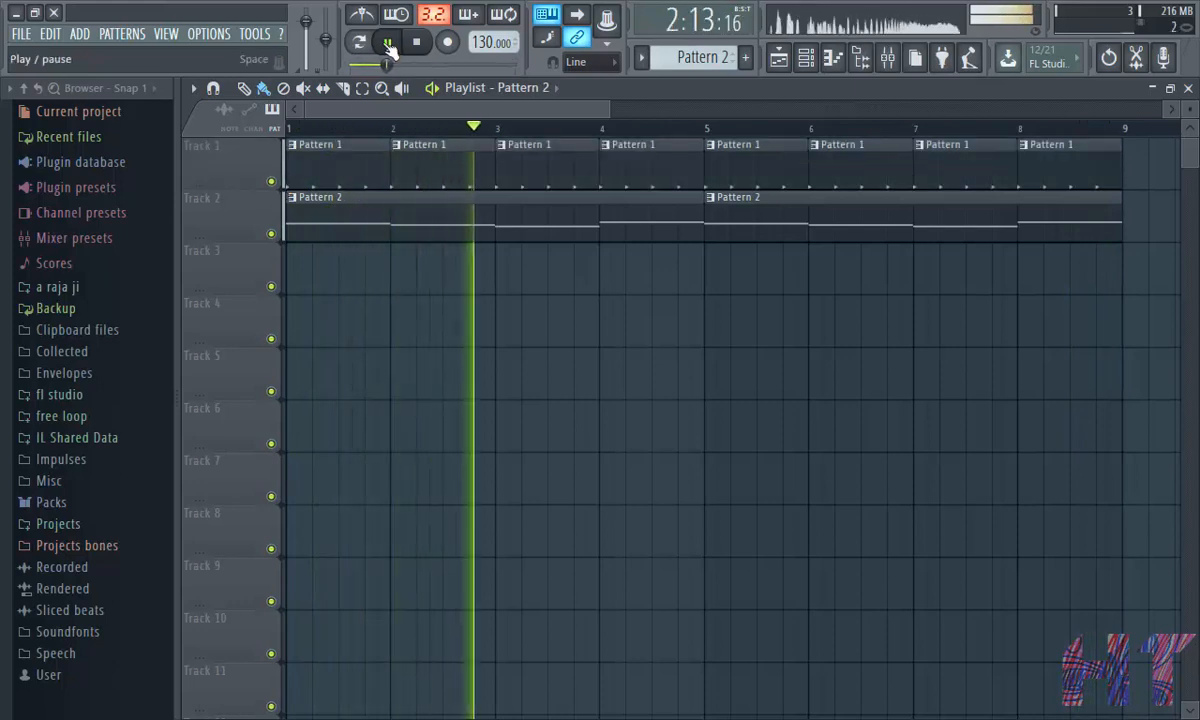
left_click(389, 44)
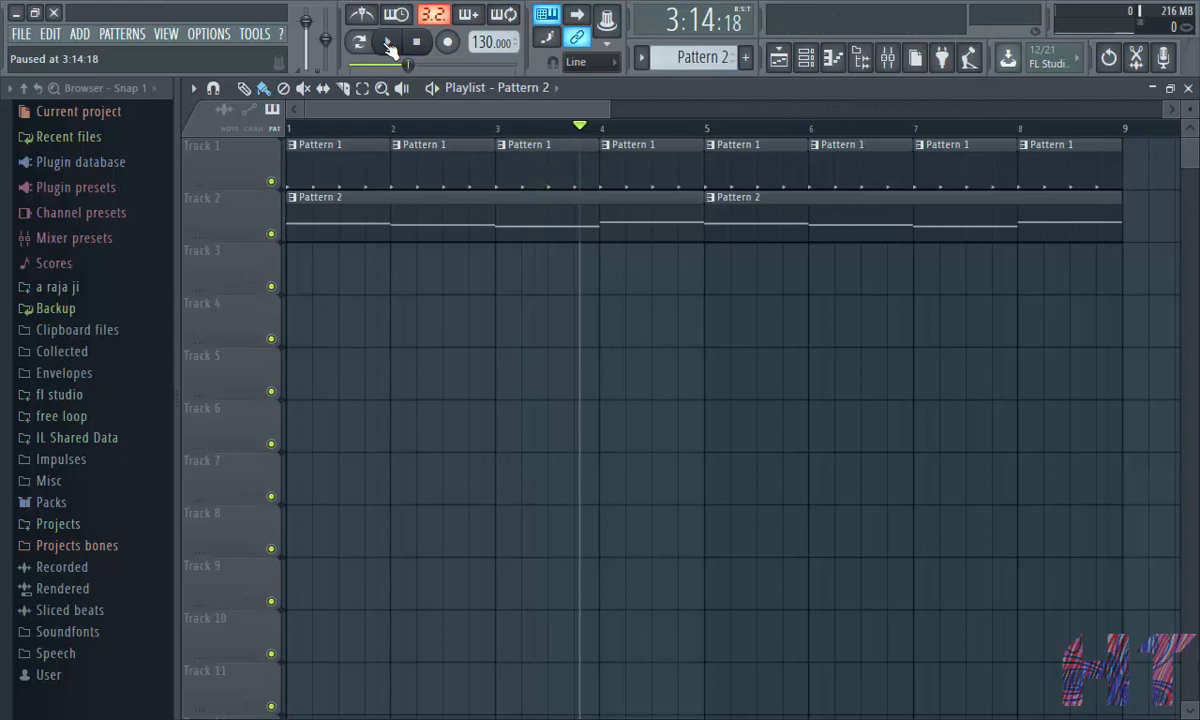
- Open the brekup song project from the recent files list
scroll(463, 130, "down", 3)
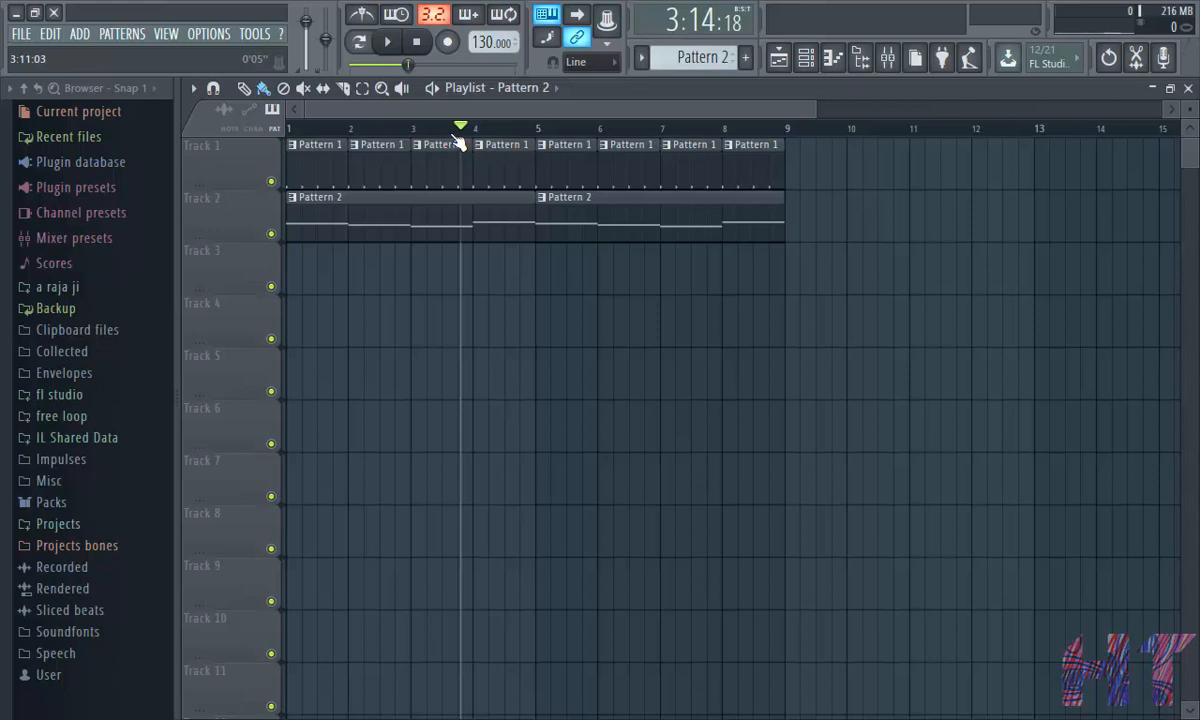
left_click(20, 33)
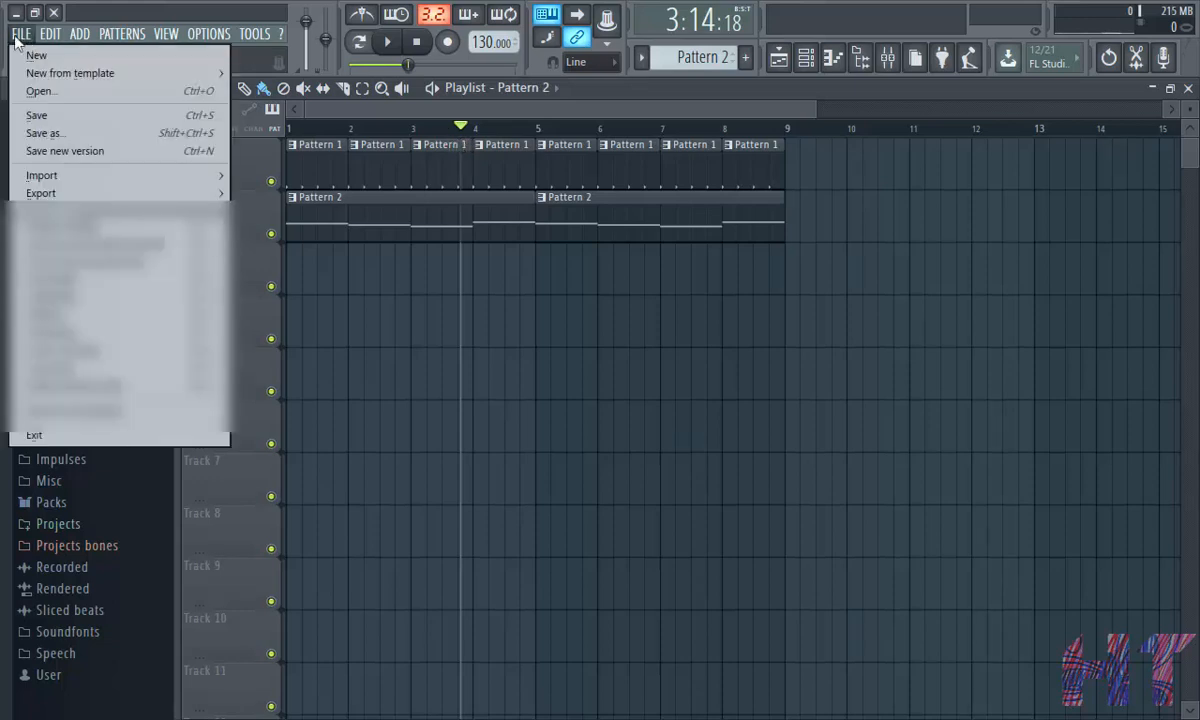
left_click(60, 222)
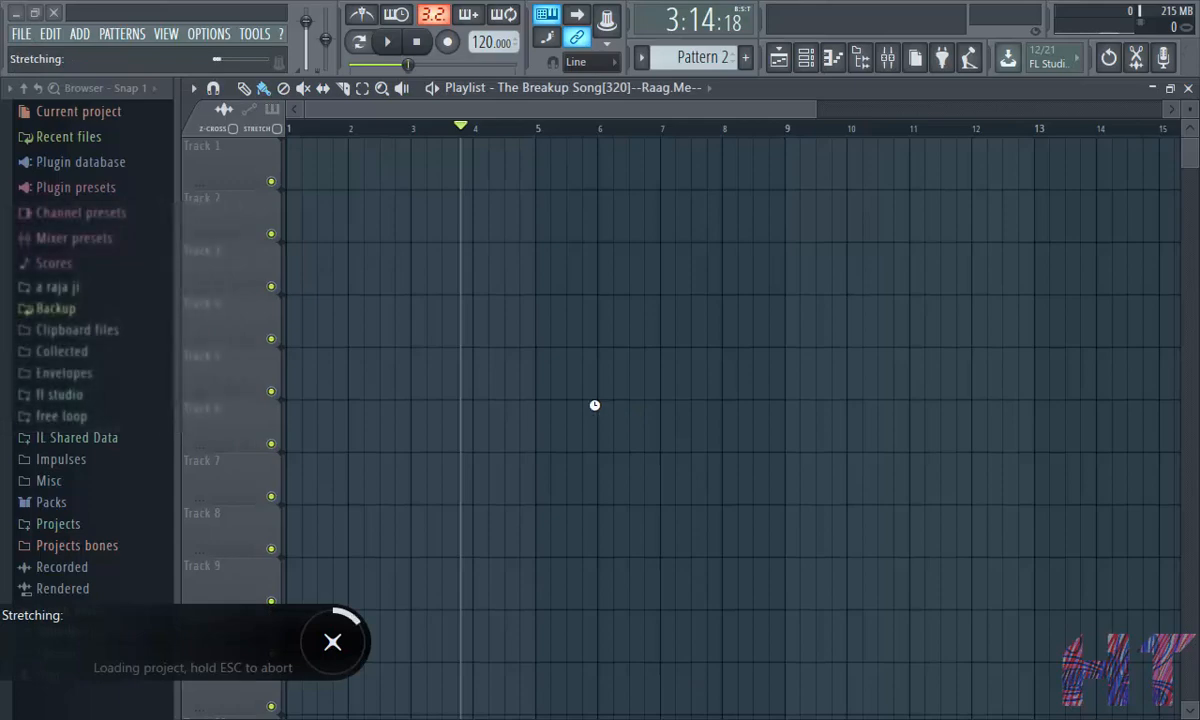
- Play back the song's section around bar 30 in the playlist
left_click_drag(545, 110, 555, 110)
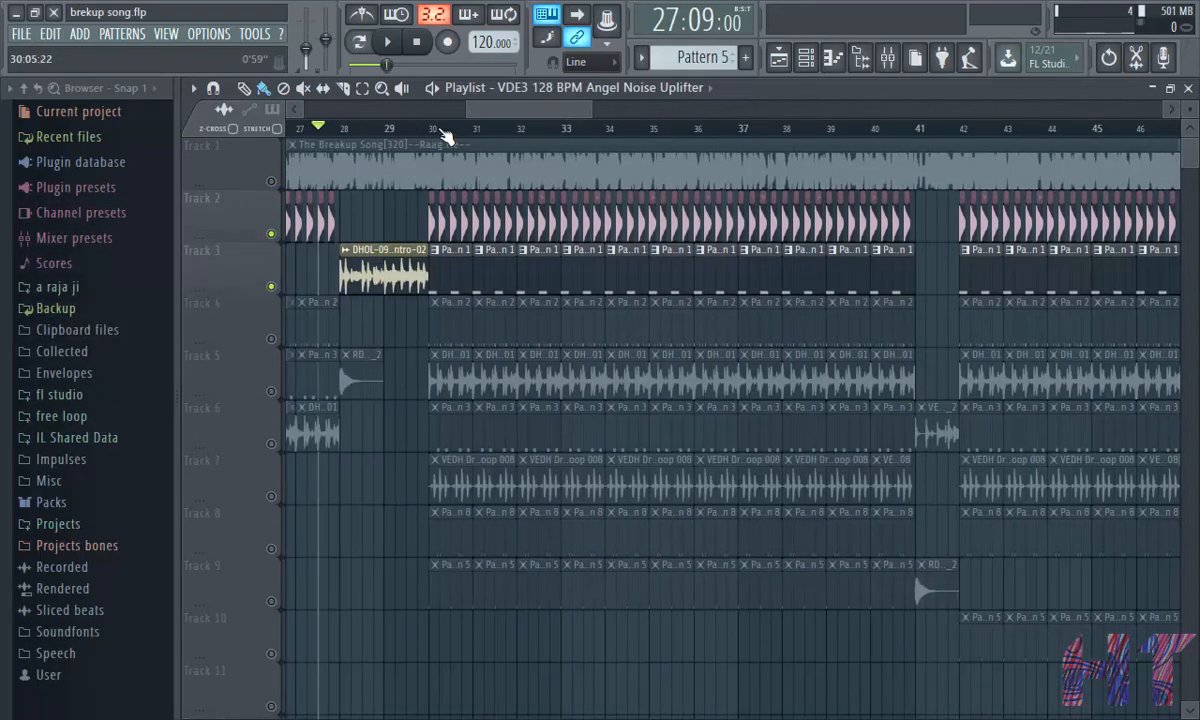
left_click(434, 129)
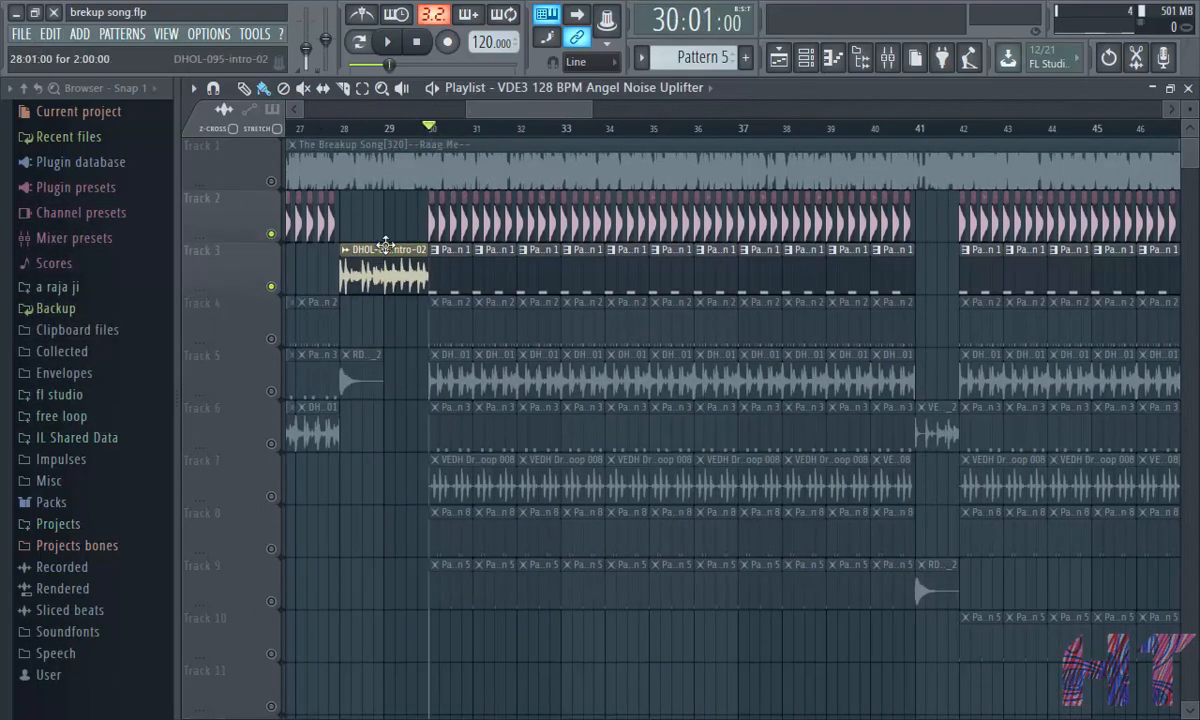
left_click(389, 43)
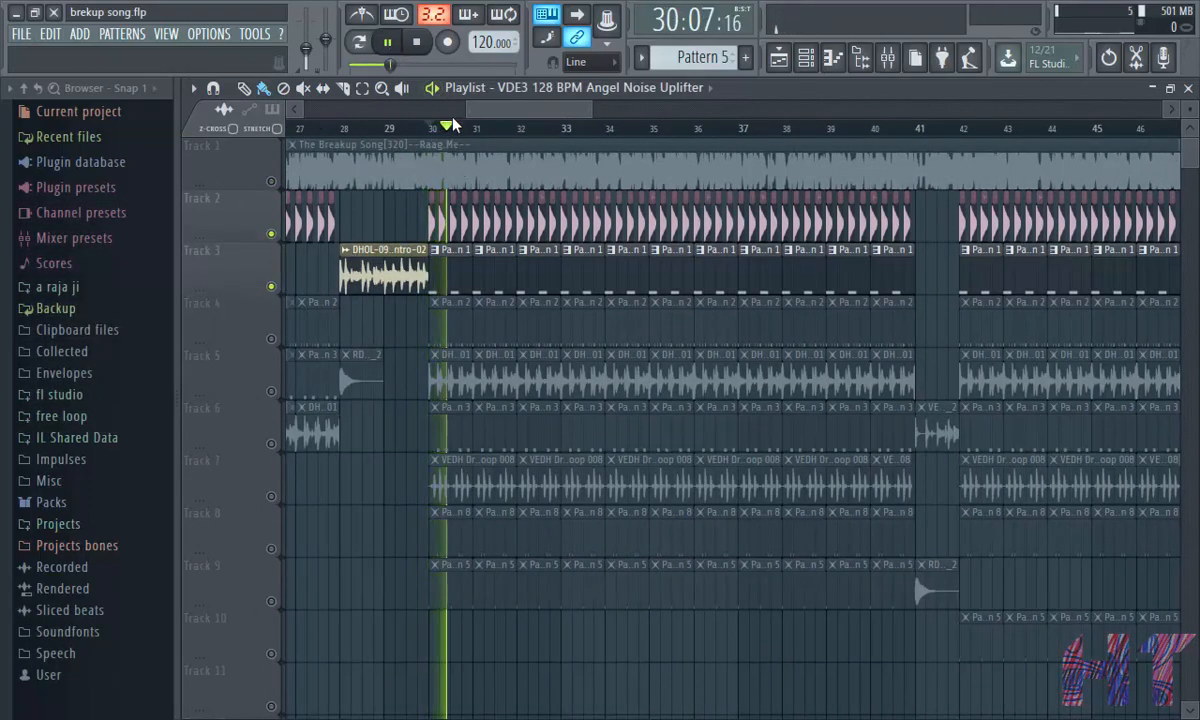
scroll(458, 126, "up", 3)
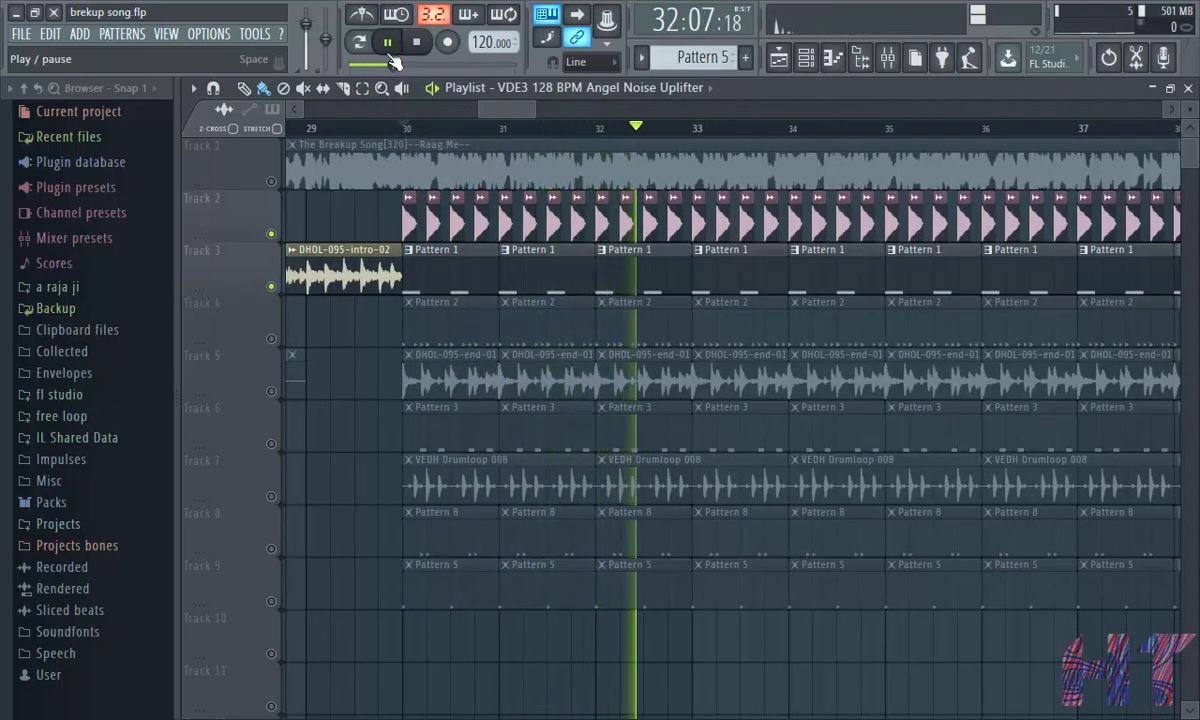
key("space")
scroll(425, 138, "up", 2)
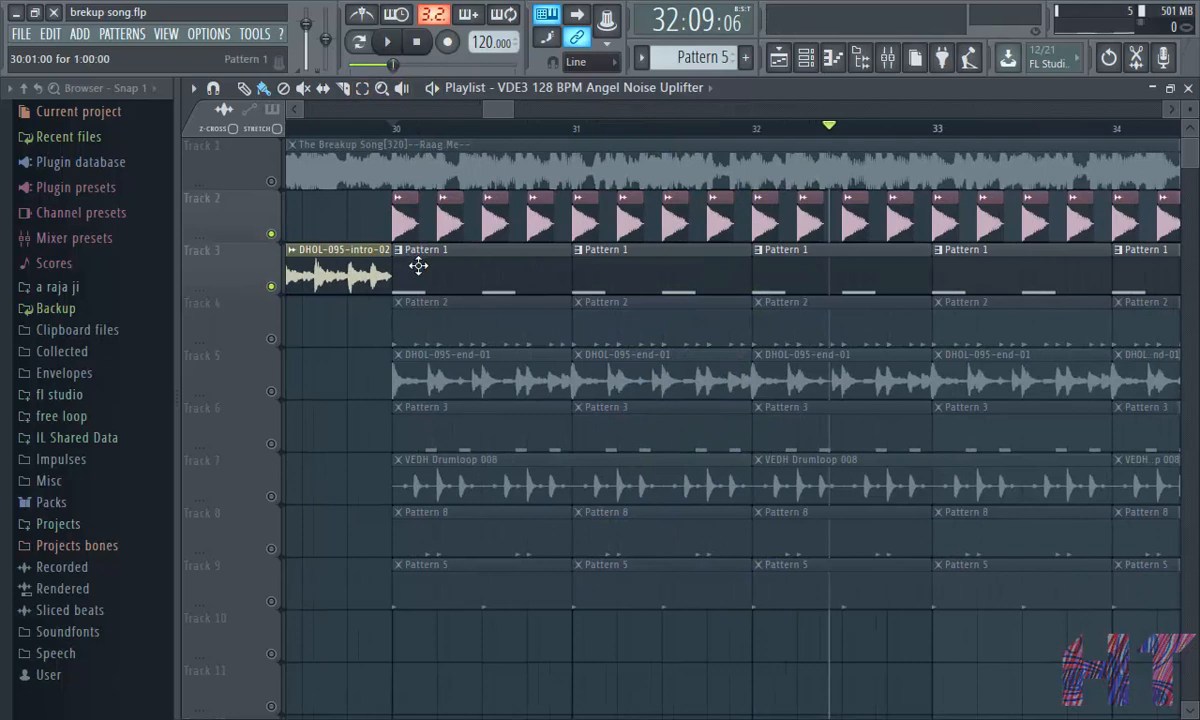
- Open Pattern 1 in the channel rack and play the pattern
double_click(418, 266)
left_click(1188, 88)
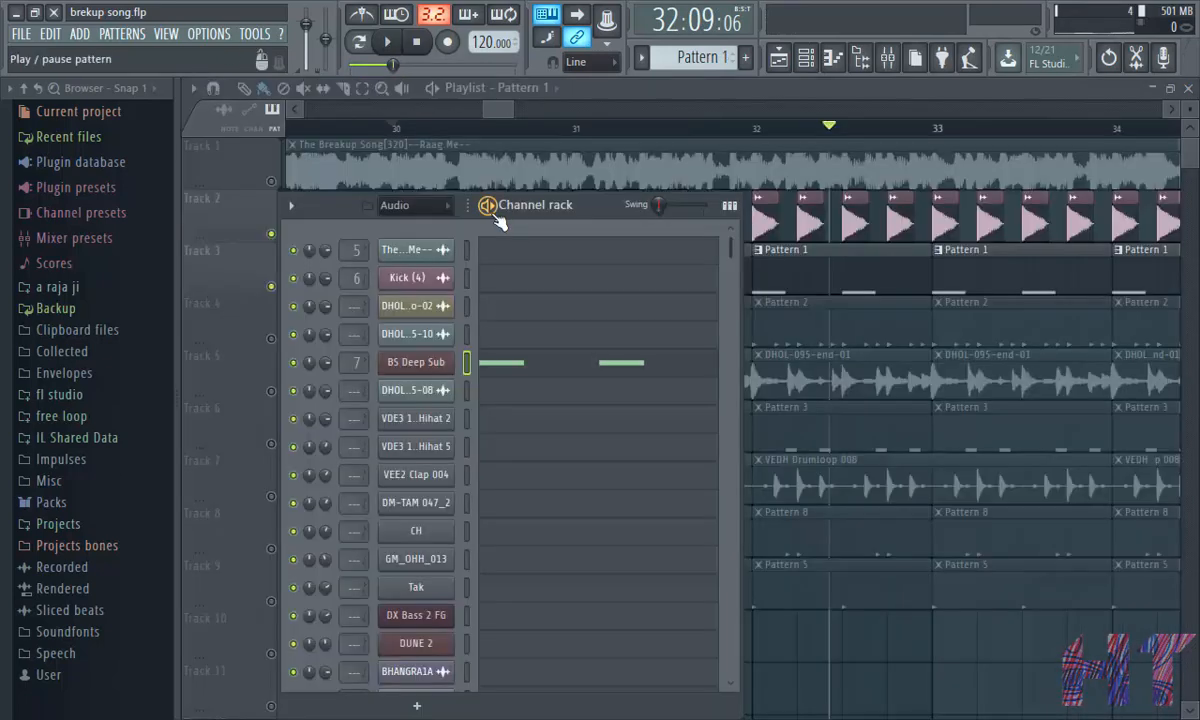
key("space")
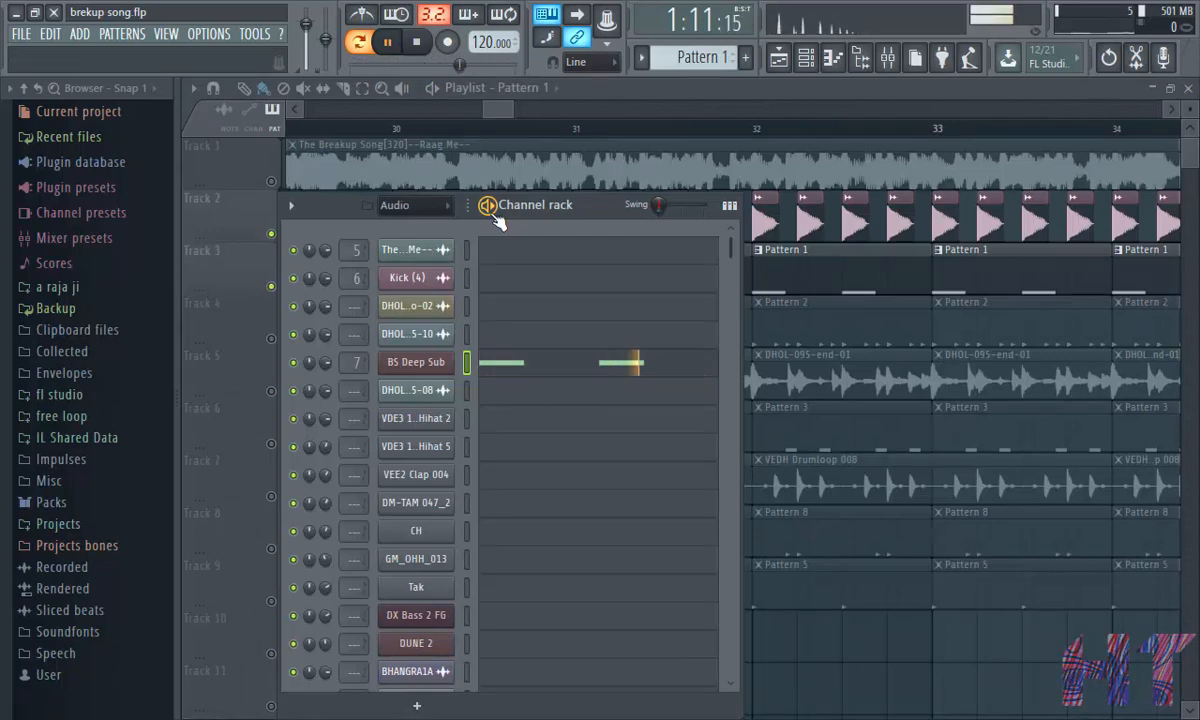
key("space")
- Inspect the Kick and BS Deep Sub inserts' effect slots in the mixer
left_click(887, 57)
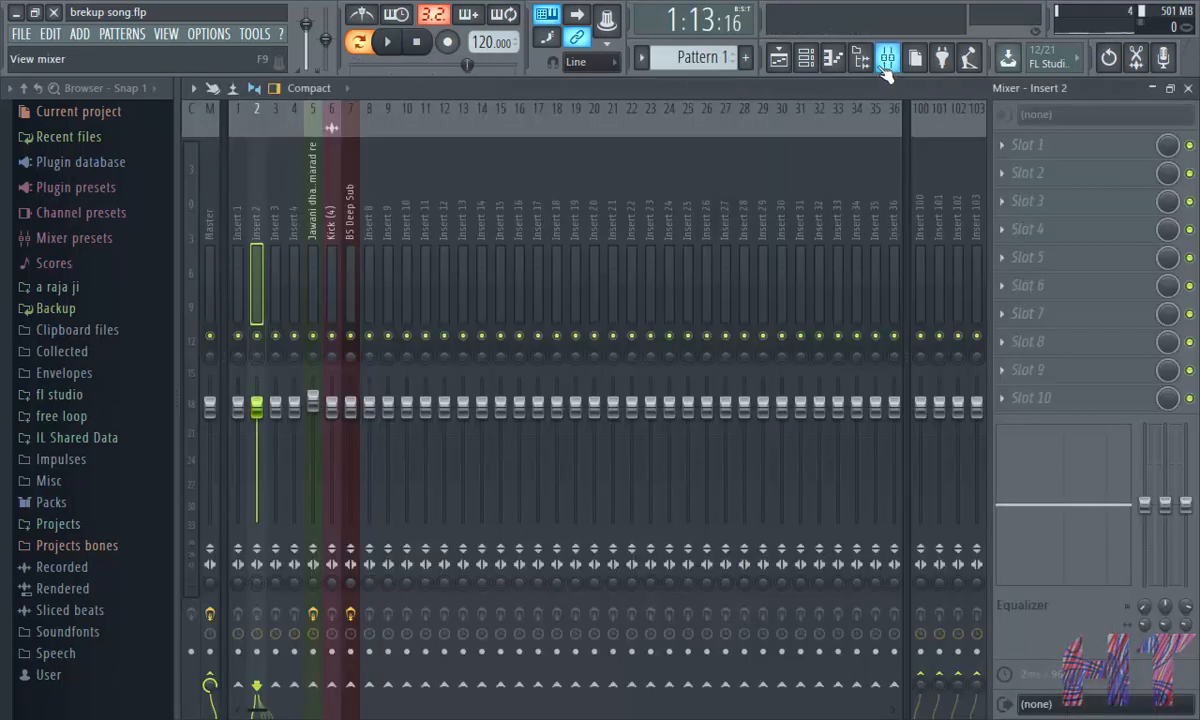
left_click(333, 262)
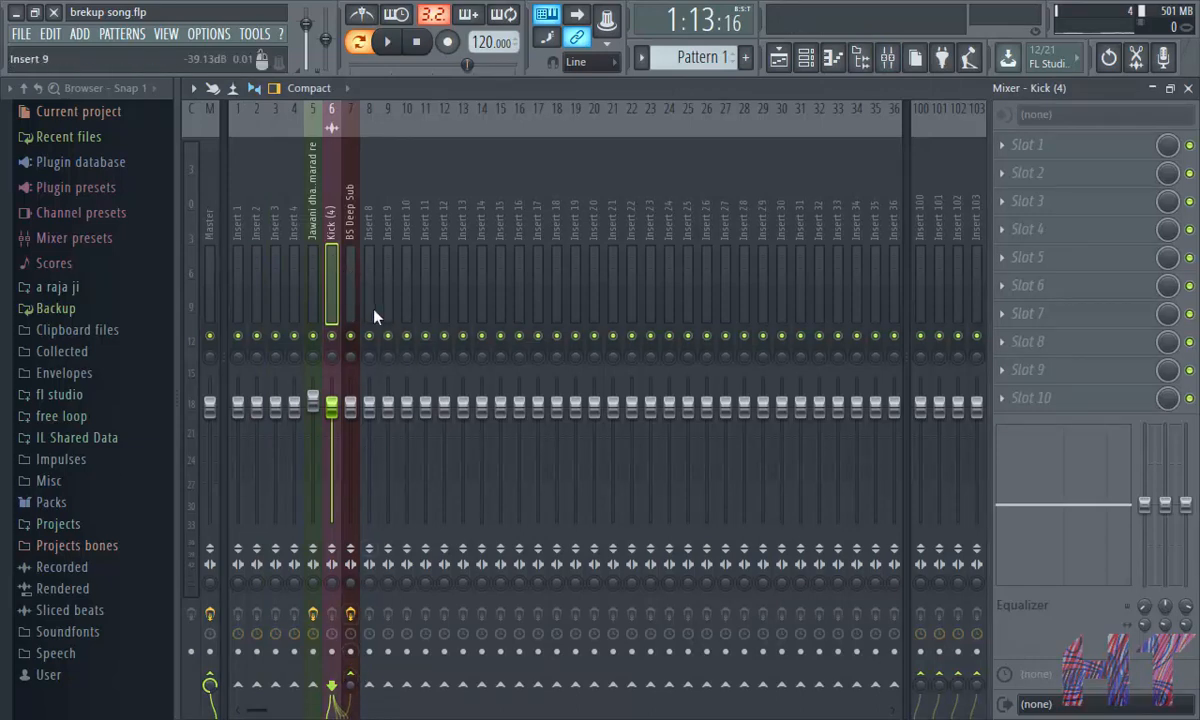
left_click(350, 285)
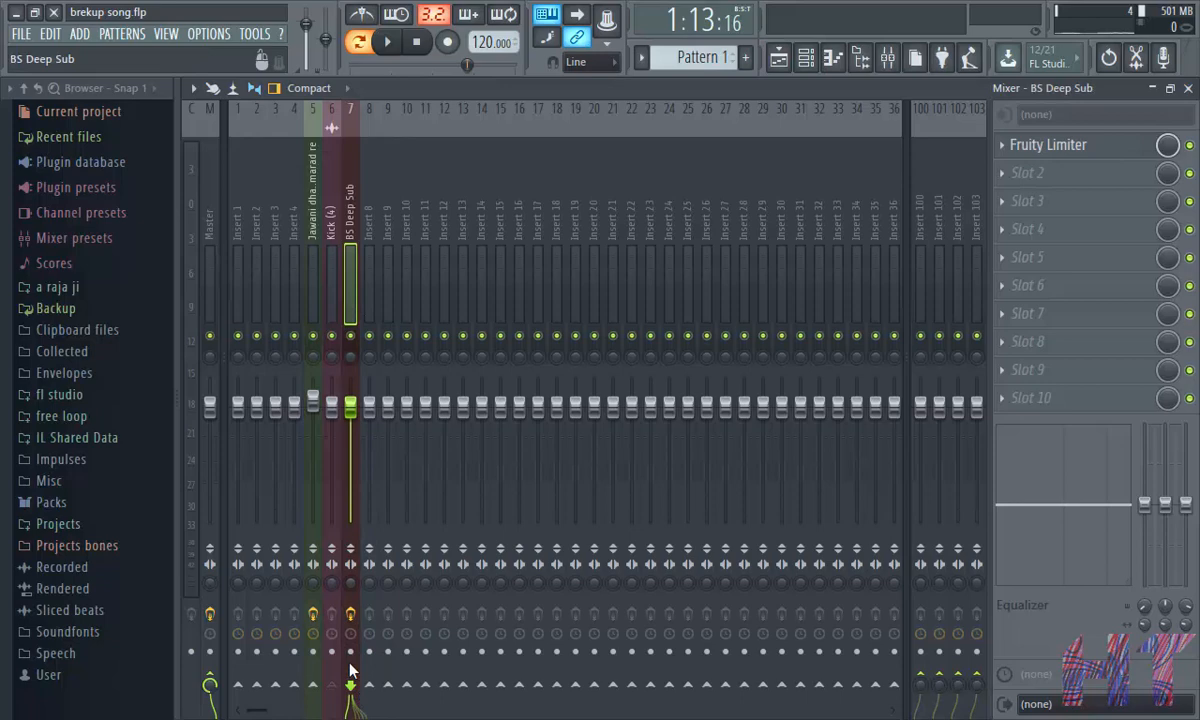
left_click(331, 255)
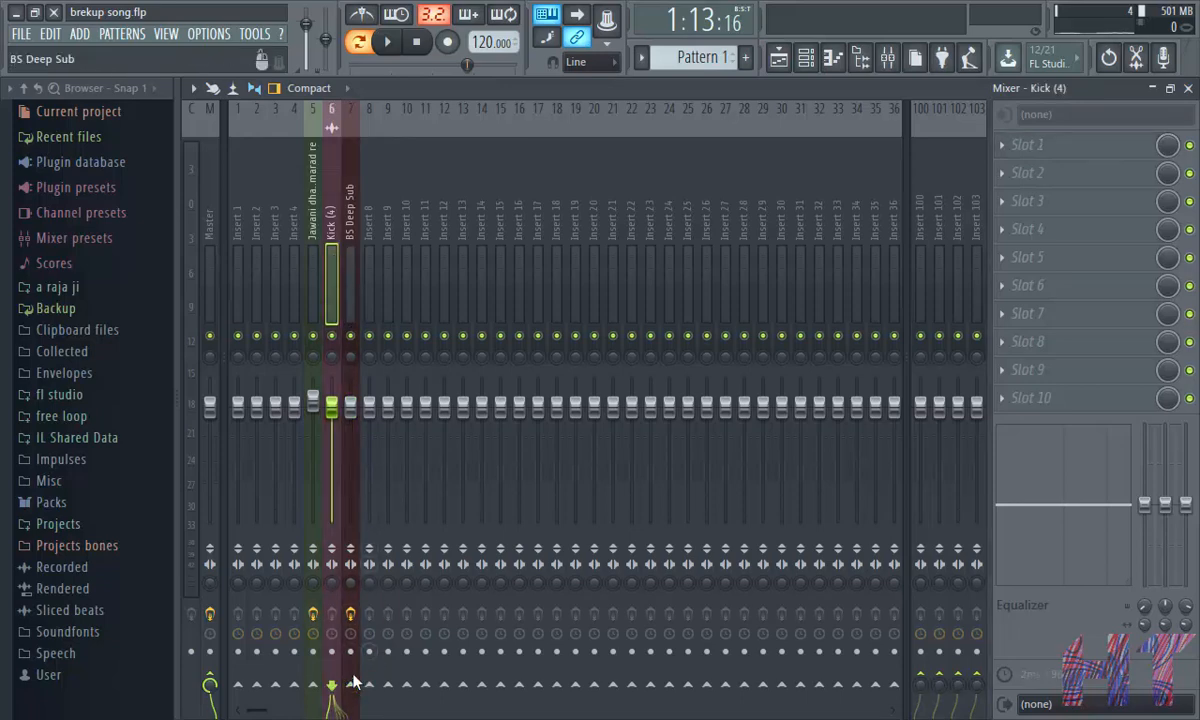
left_click(1188, 89)
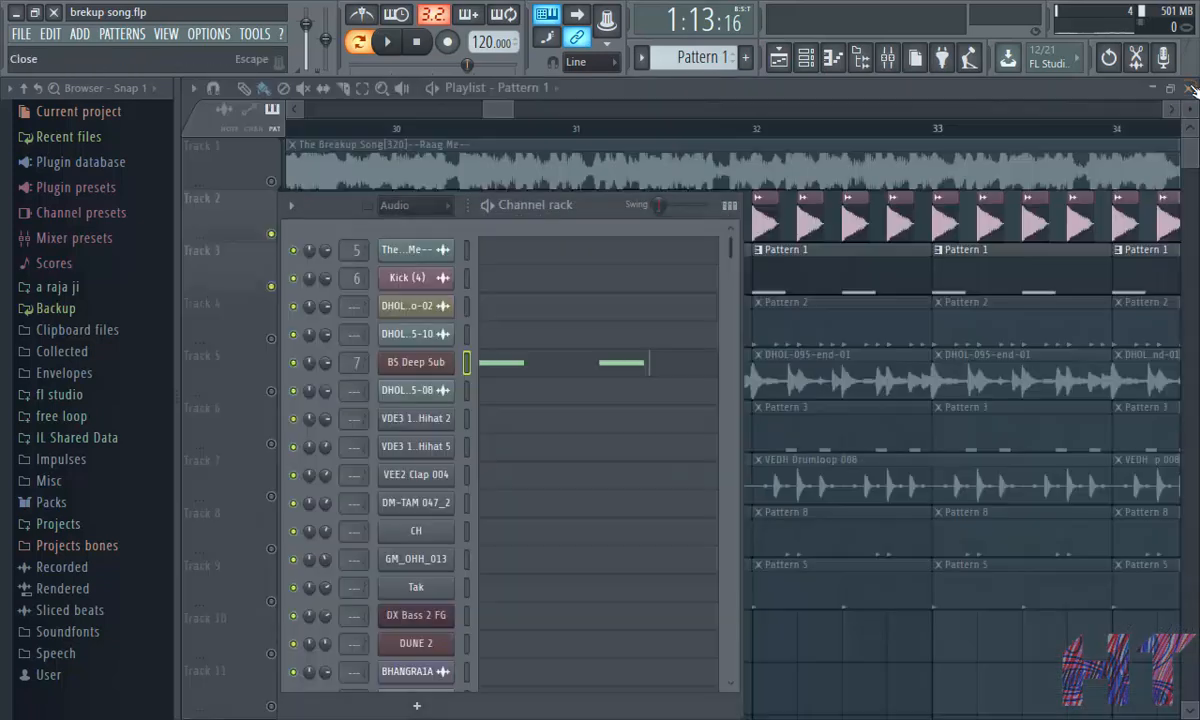
- Play the song from bar 30 and zoom in on the kick and bass tracks
left_click(494, 128)
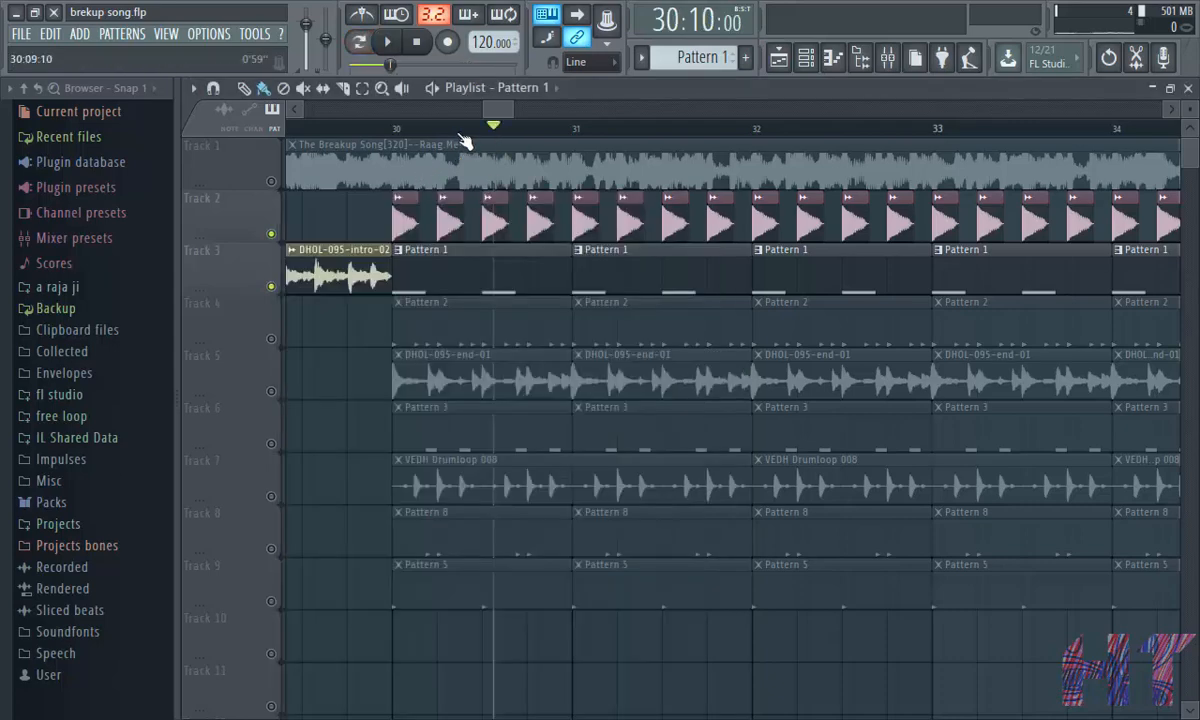
left_click(396, 130)
left_click(387, 41)
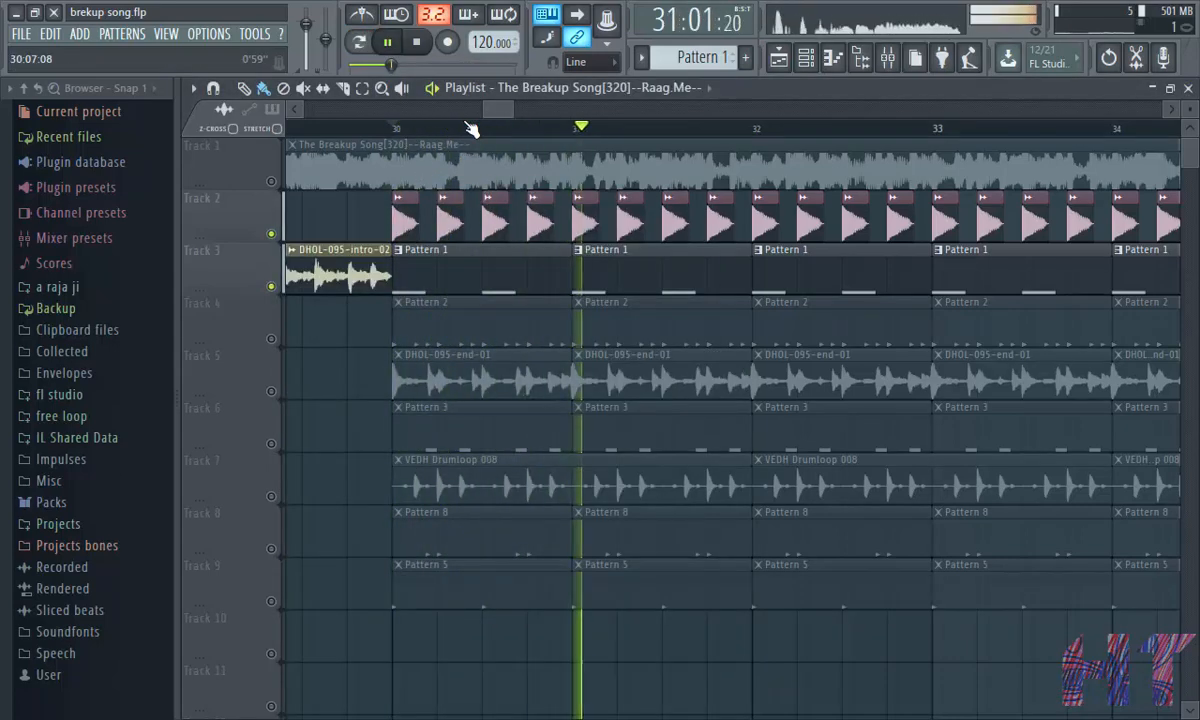
left_click(388, 42)
scroll(404, 132, "up", 4)
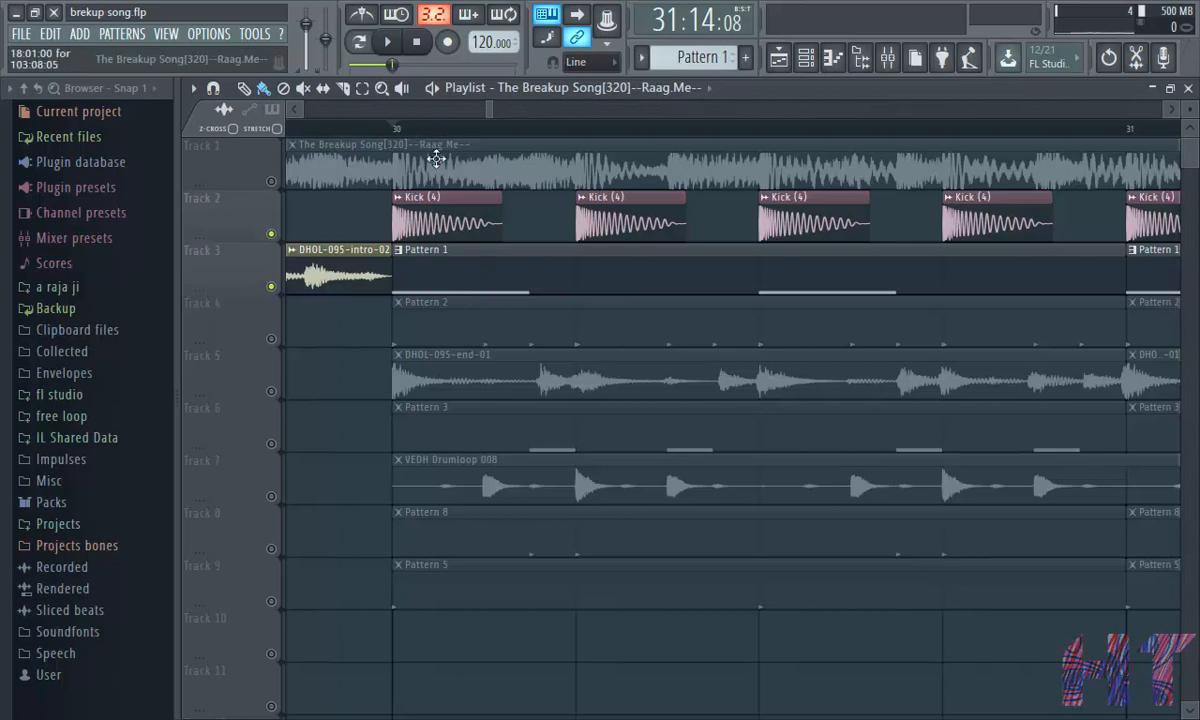
scroll(431, 155, "down", 3)
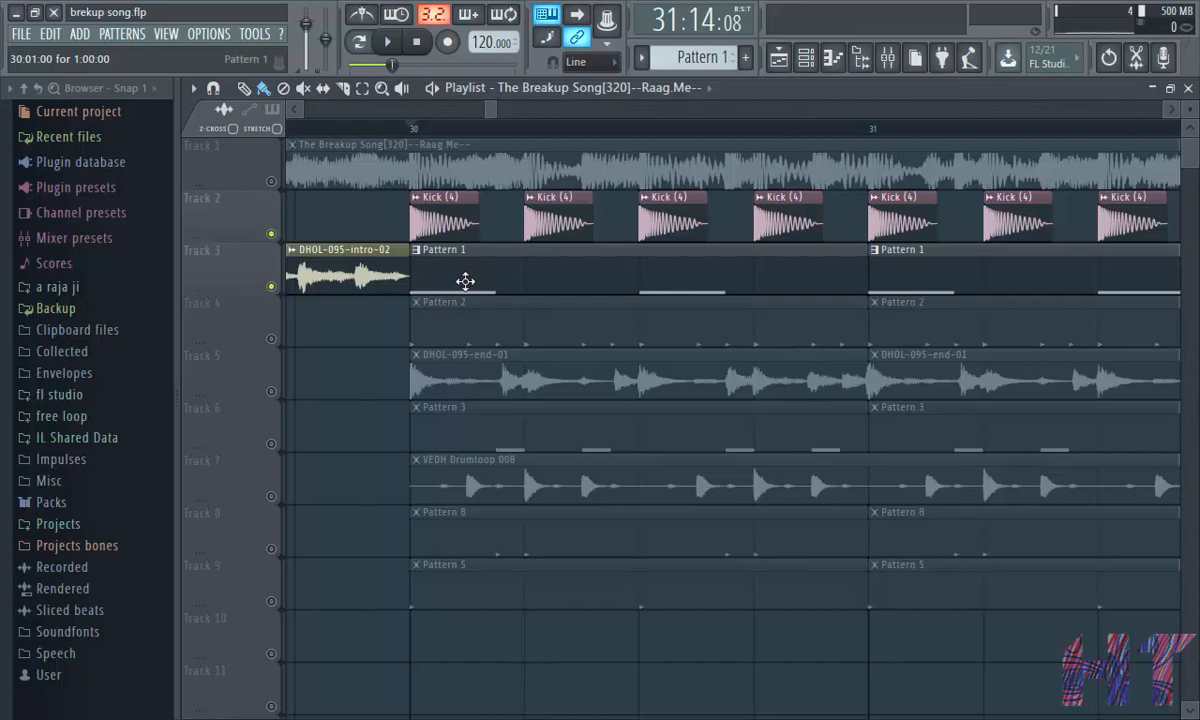
- Open the Fruity Limiter on the BS Deep Sub insert and play the song to watch its sidechain compression
left_click(887, 58)
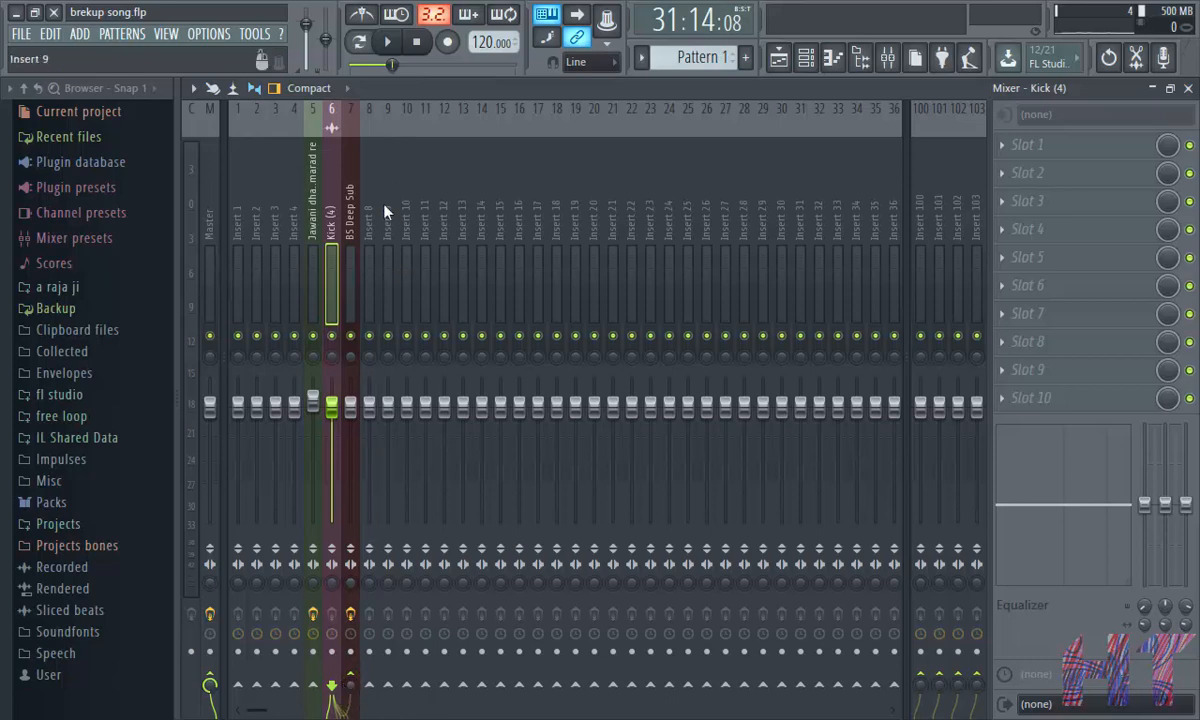
left_click(355, 203)
left_click(1078, 150)
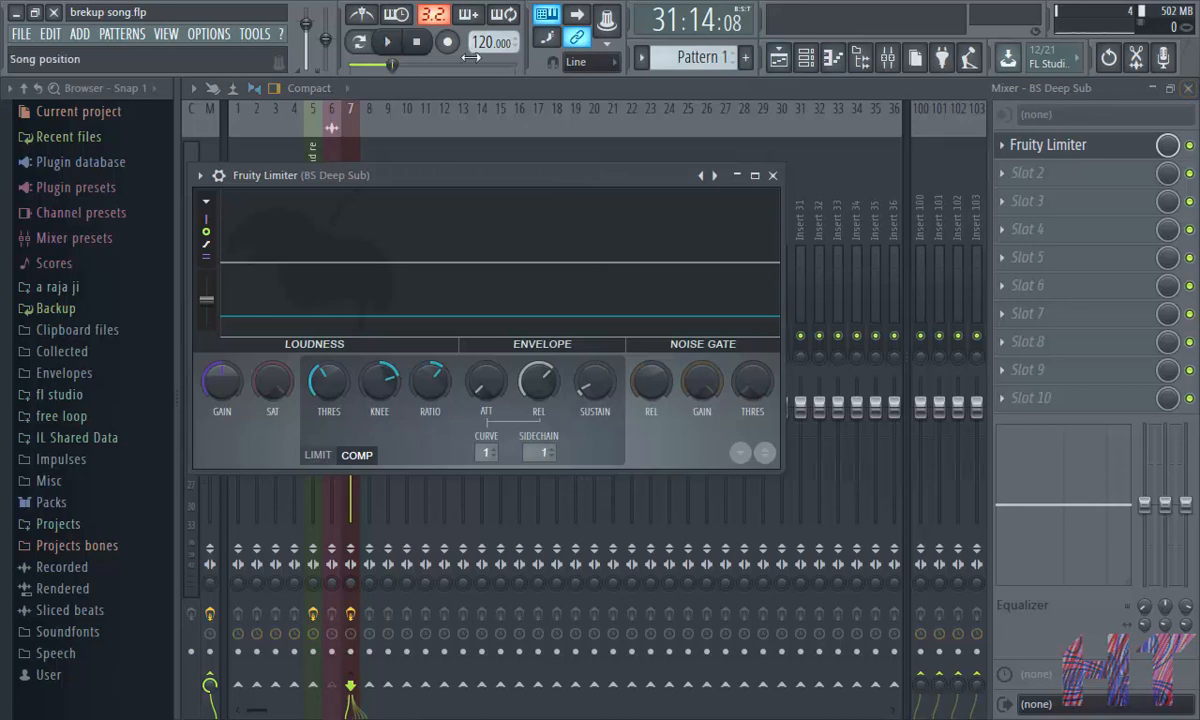
left_click(390, 42)
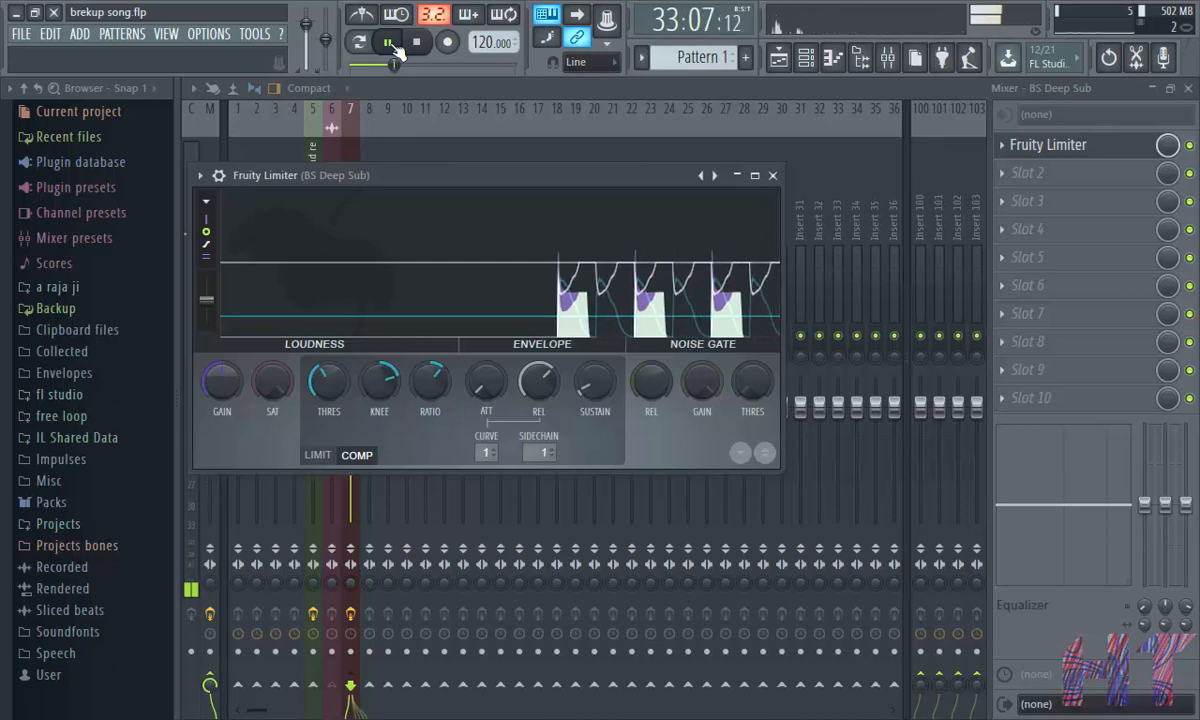
left_click(390, 42)
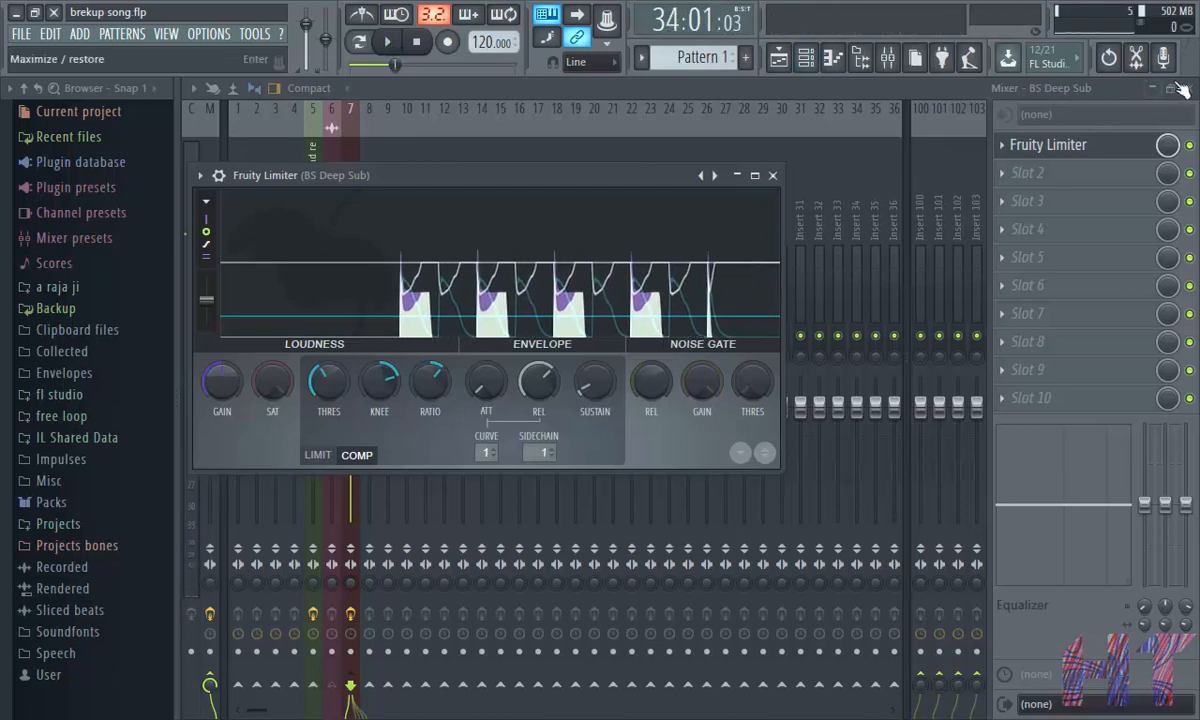
mouse_move(465, 210)
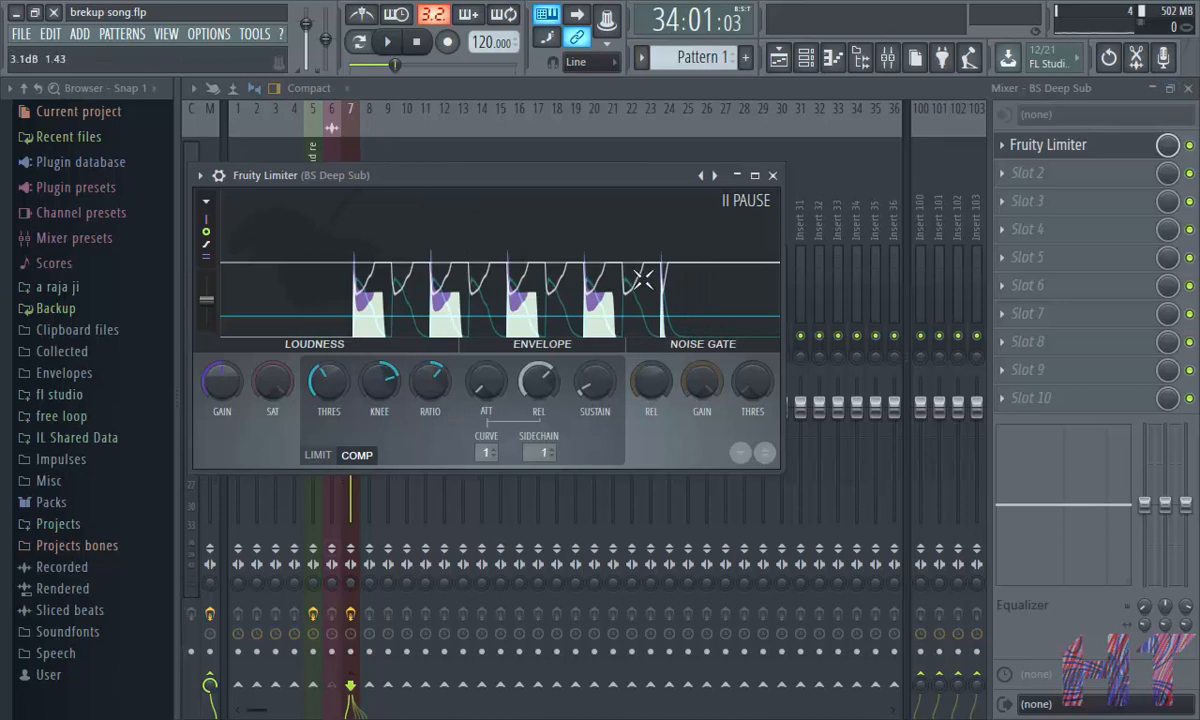
left_click(772, 175)
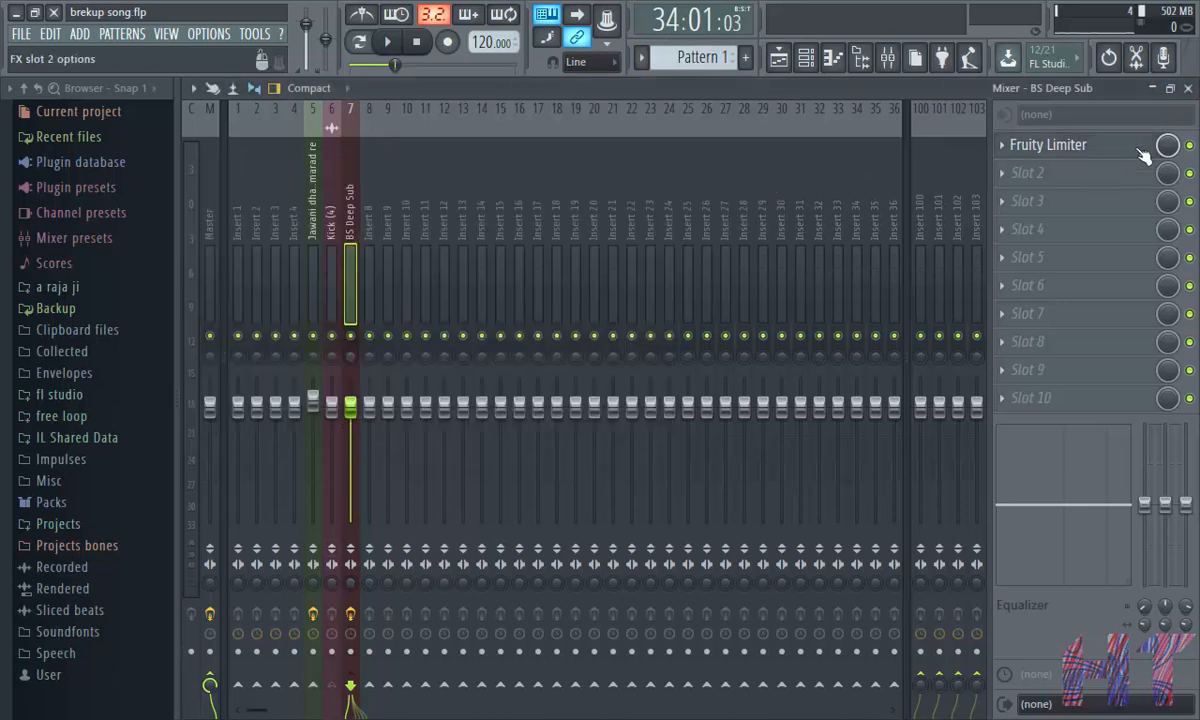
left_click(1188, 88)
left_click(380, 125)
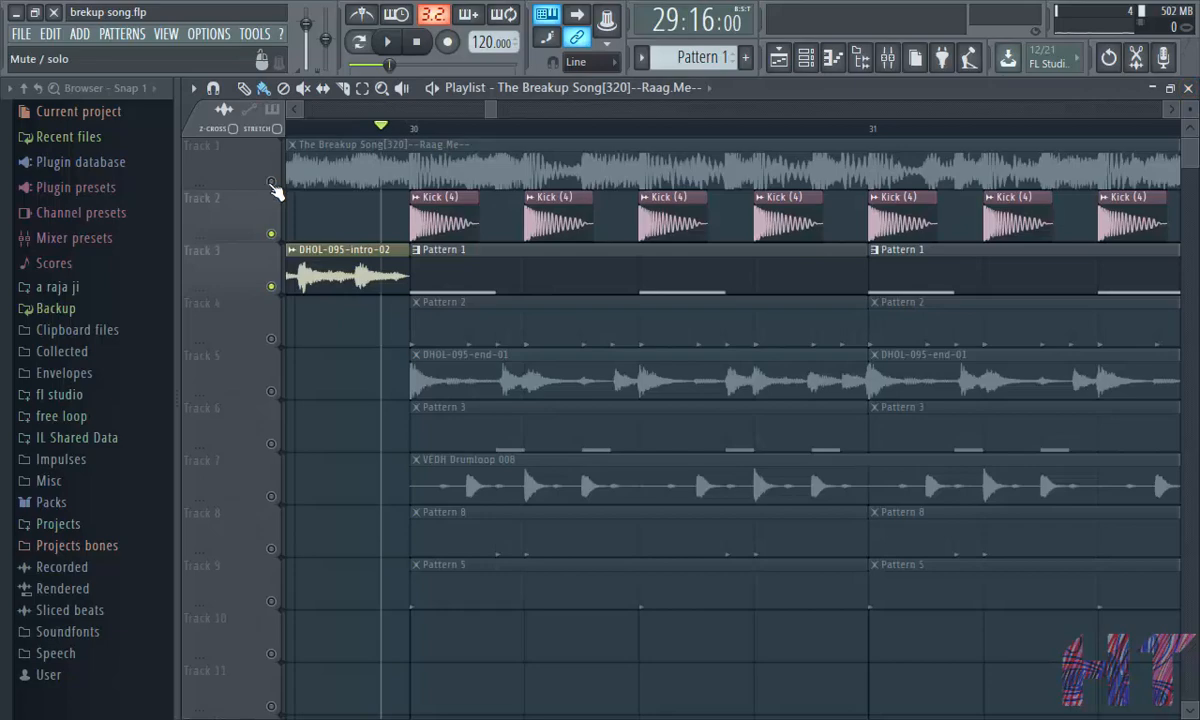
- Unmute all playlist tracks and play the full song from bar 30
right_click(272, 183)
right_click(272, 183)
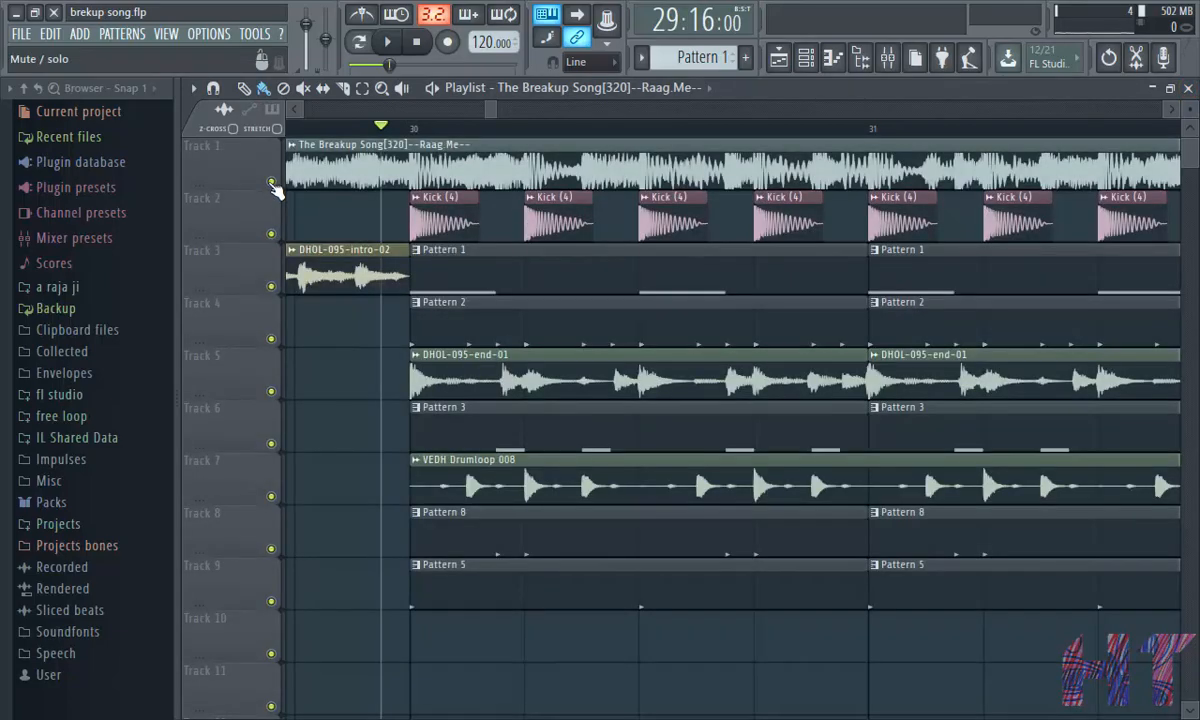
scroll(416, 137, "down", 5)
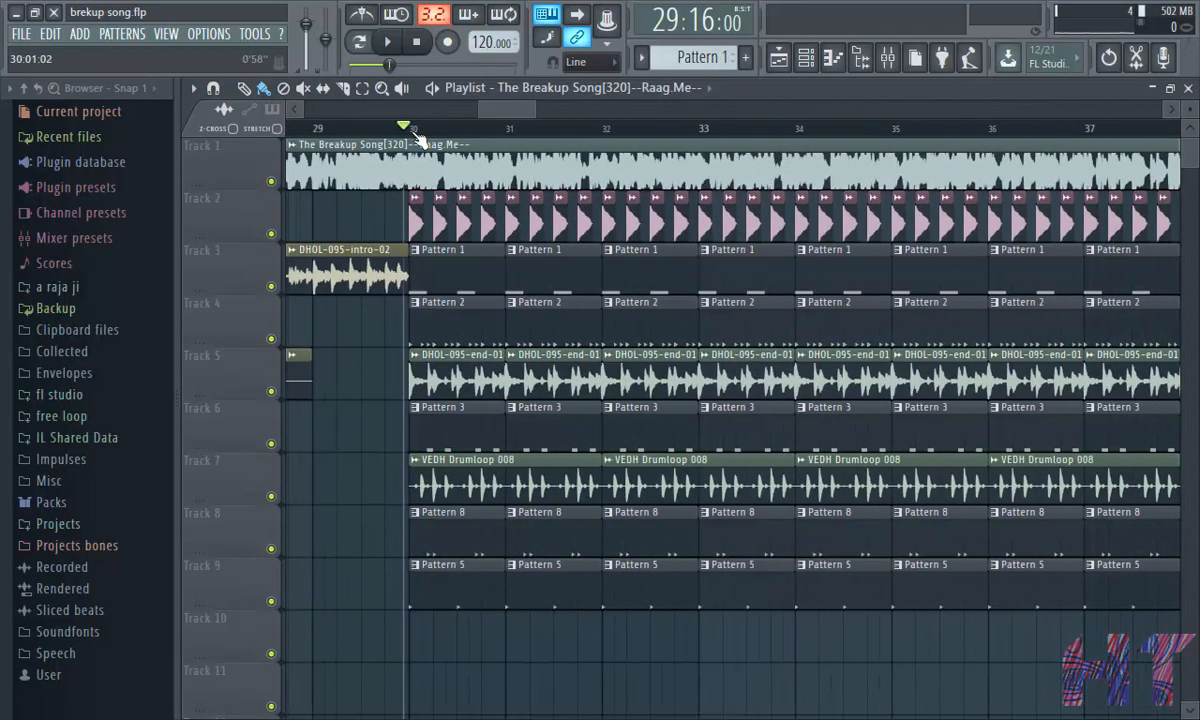
scroll(418, 140, "down", 2)
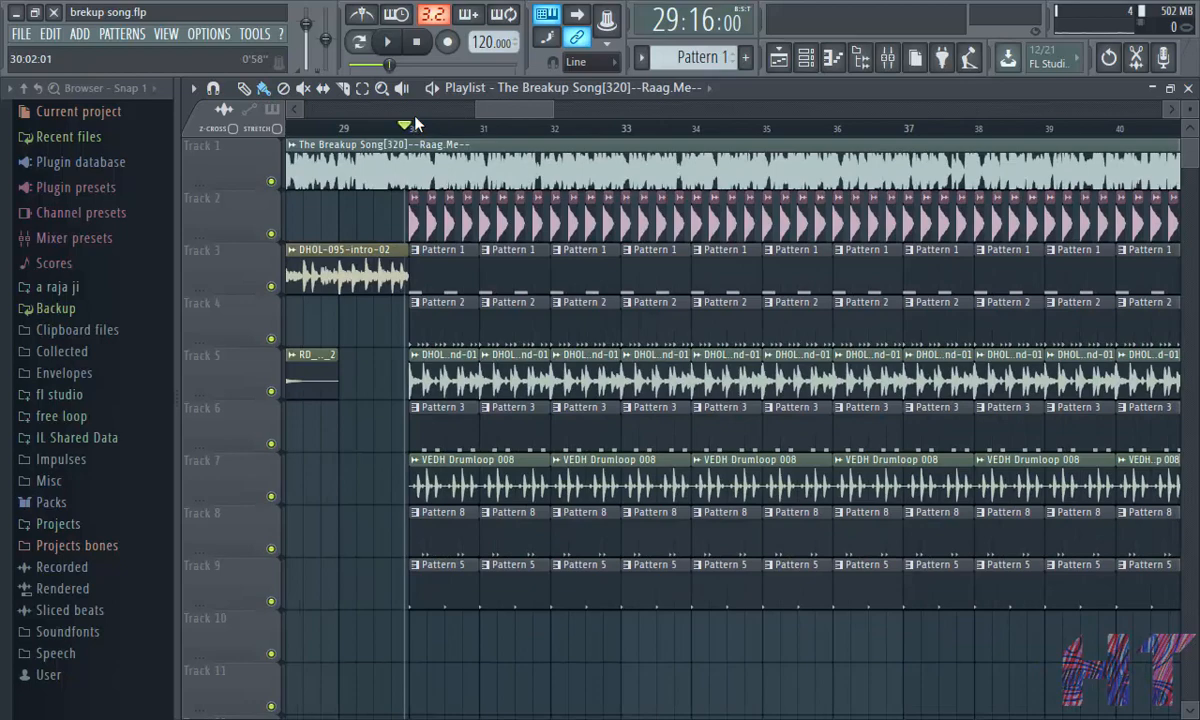
left_click(387, 41)
- Follow the playing song across the playlist from bar 30 onward, watching the kick and bass sections
scroll(420, 140, "up", 2)
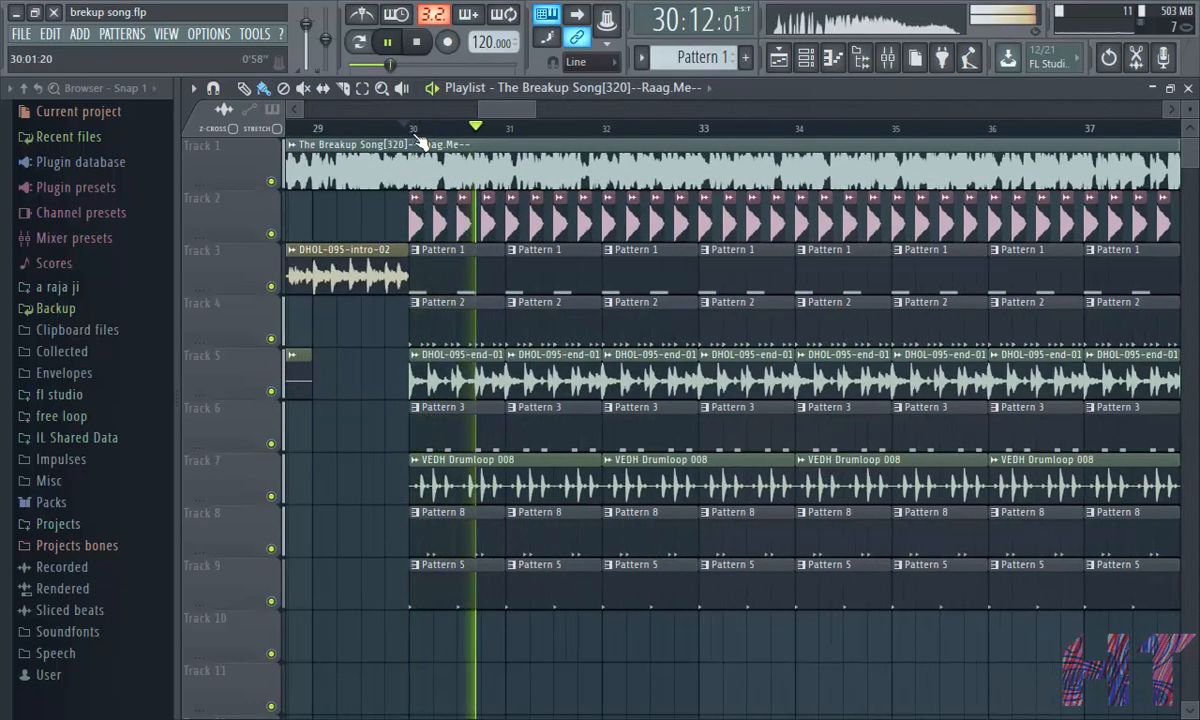
scroll(420, 140, "up", 1)
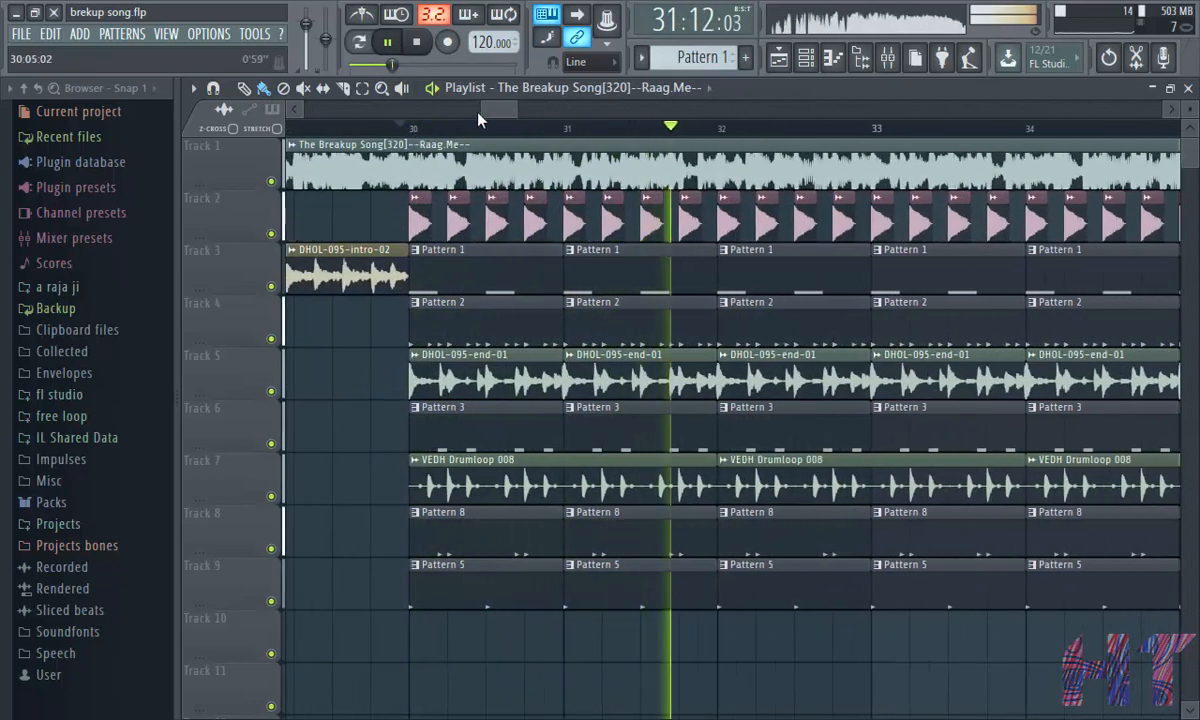
scroll(497, 135, "down", 1)
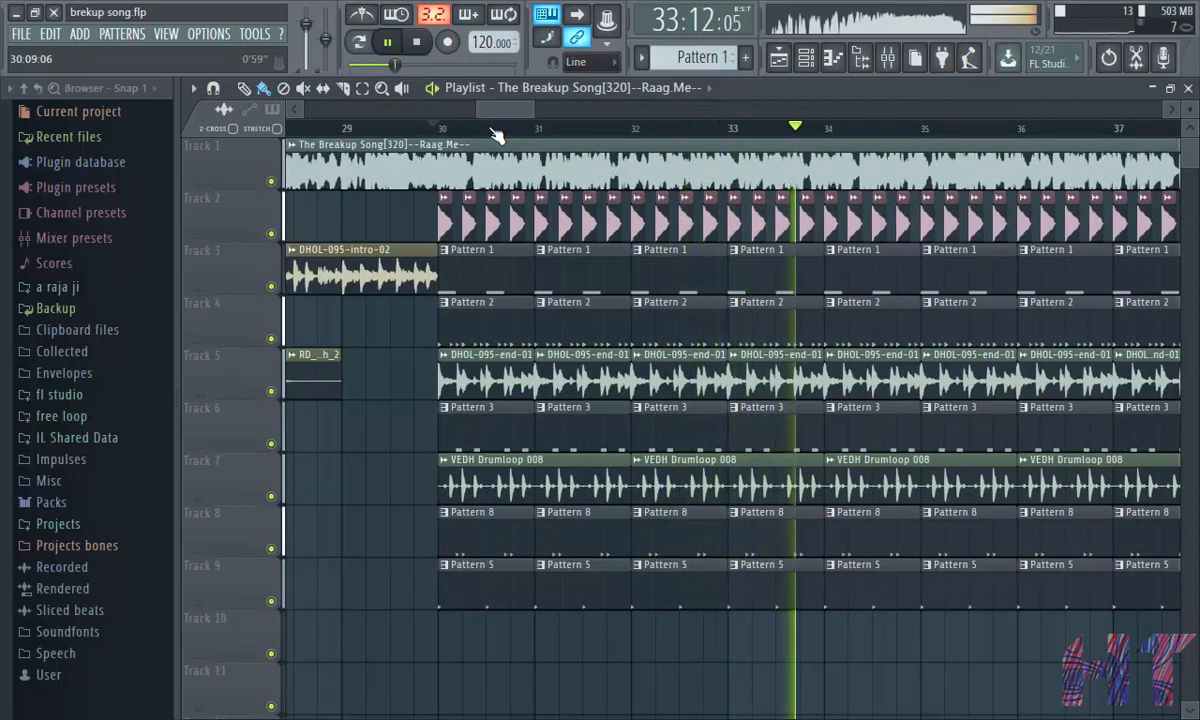
scroll(497, 135, "down", 2)
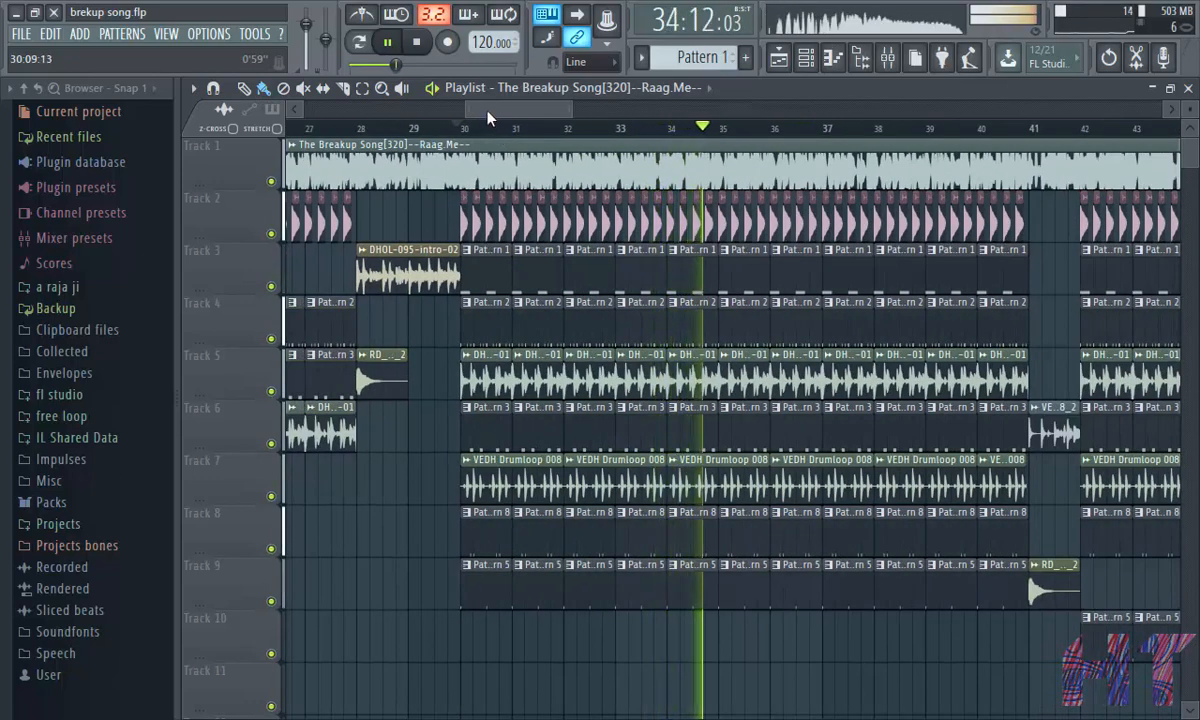
left_click_drag(488, 108, 532, 108)
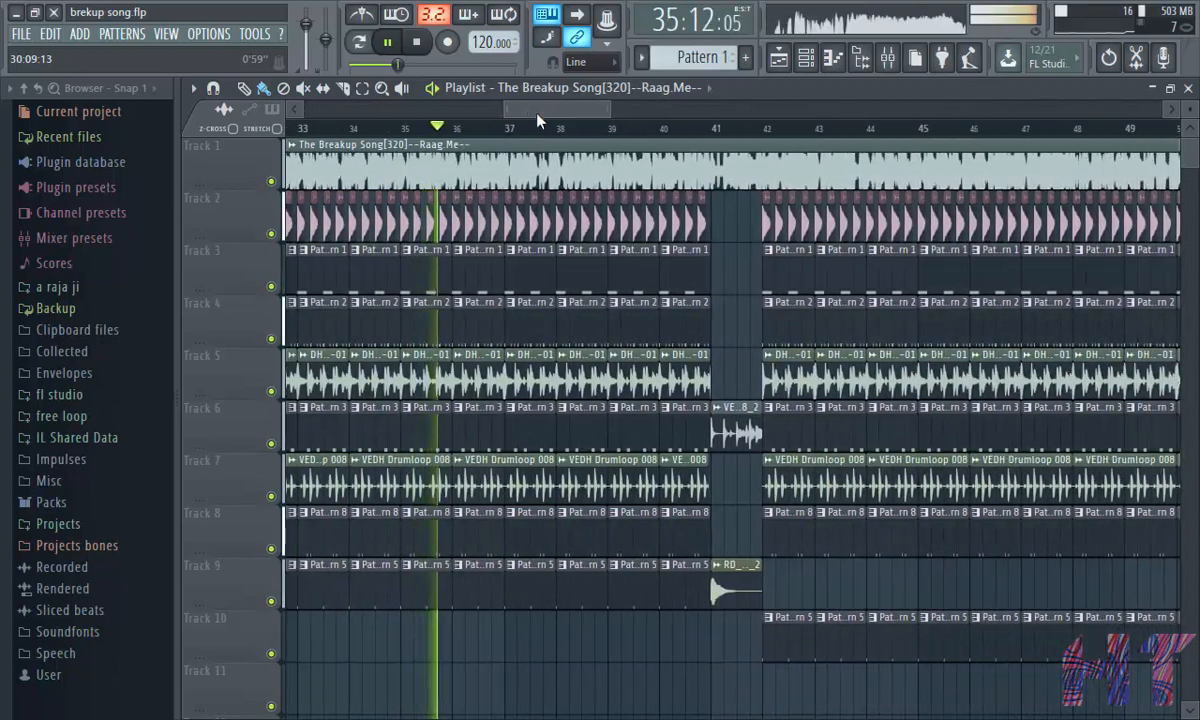
scroll(573, 134, "up", 2)
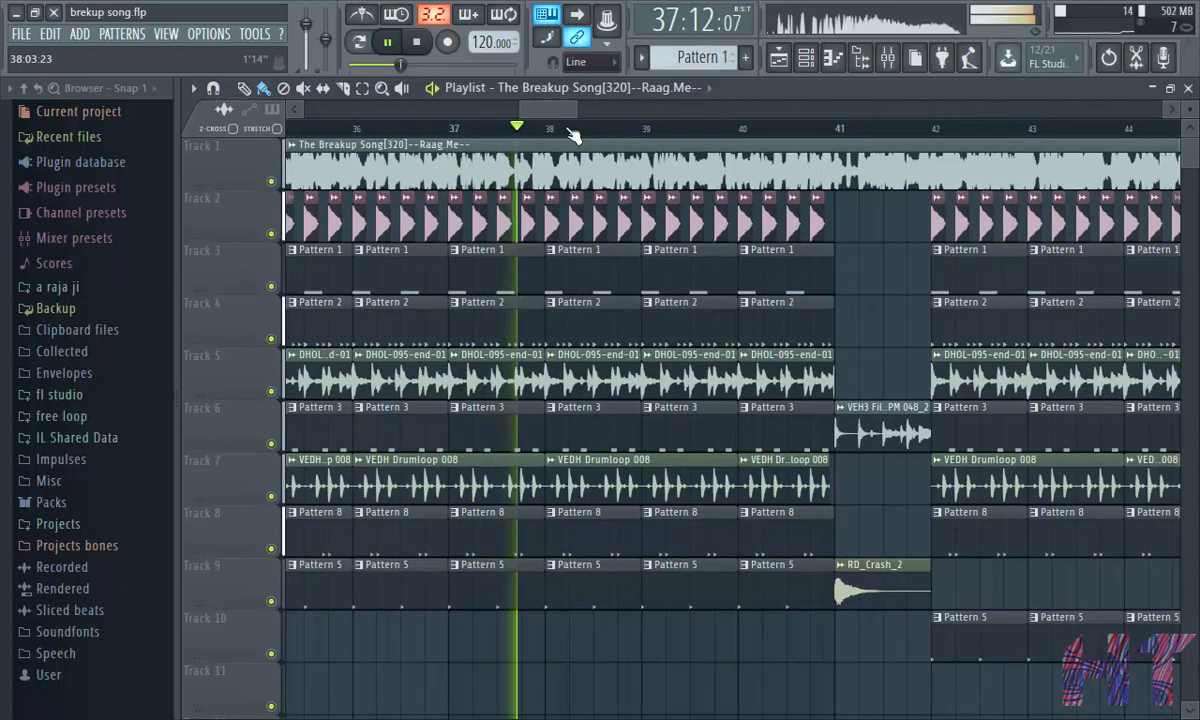
scroll(573, 134, "up", 1)
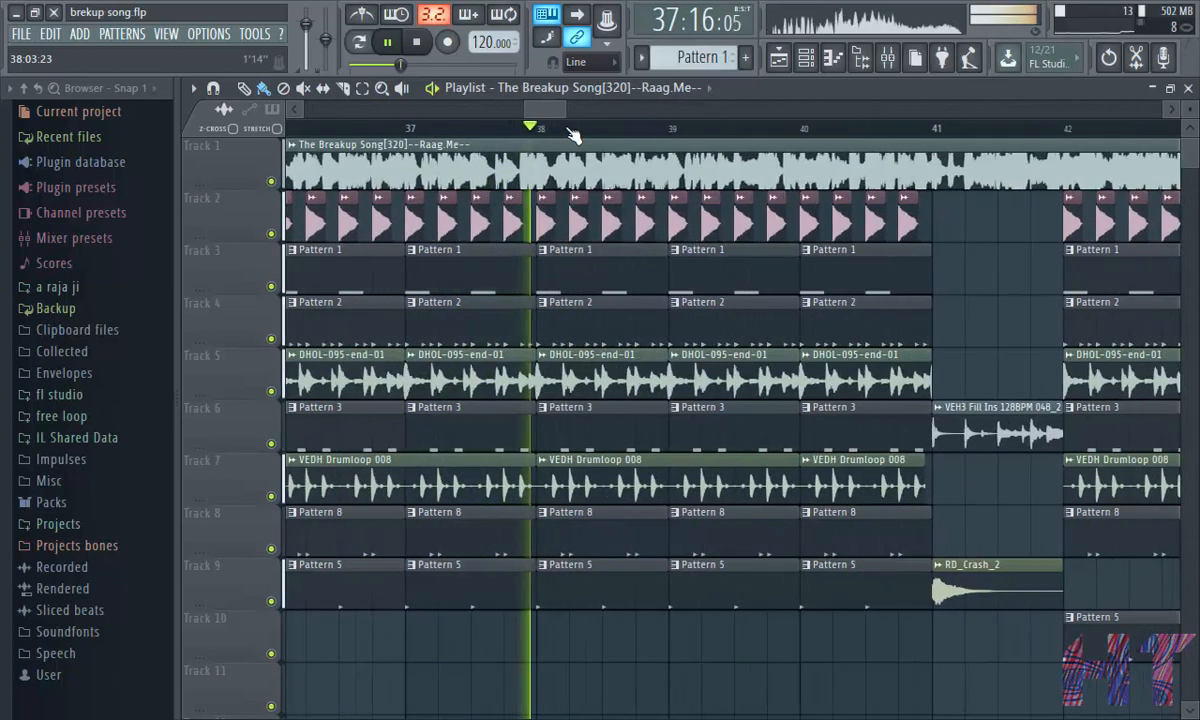
left_click(887, 57)
left_click(1189, 89)
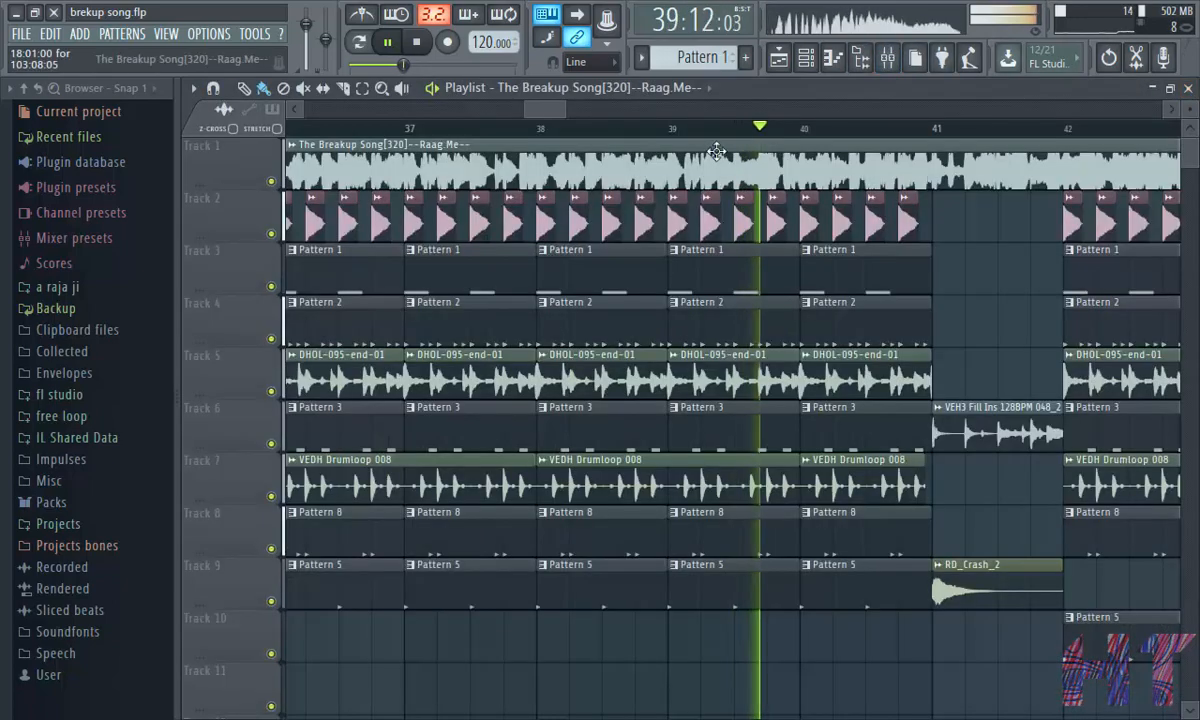
left_click_drag(514, 107, 566, 118)
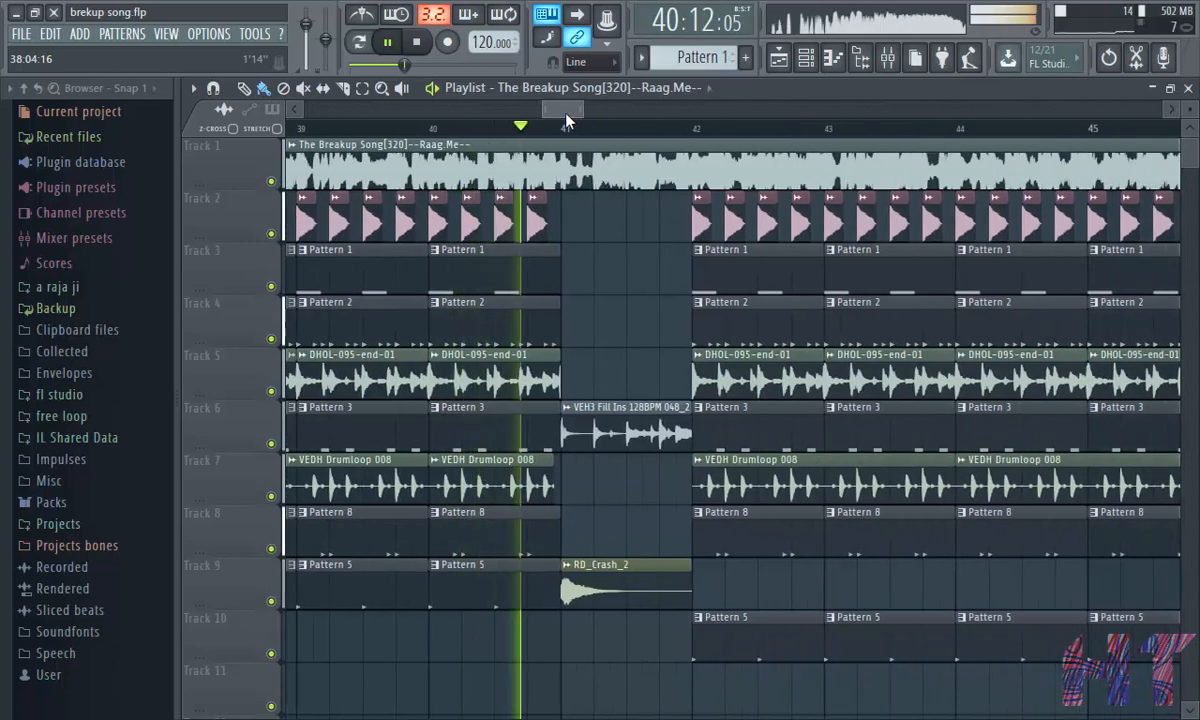